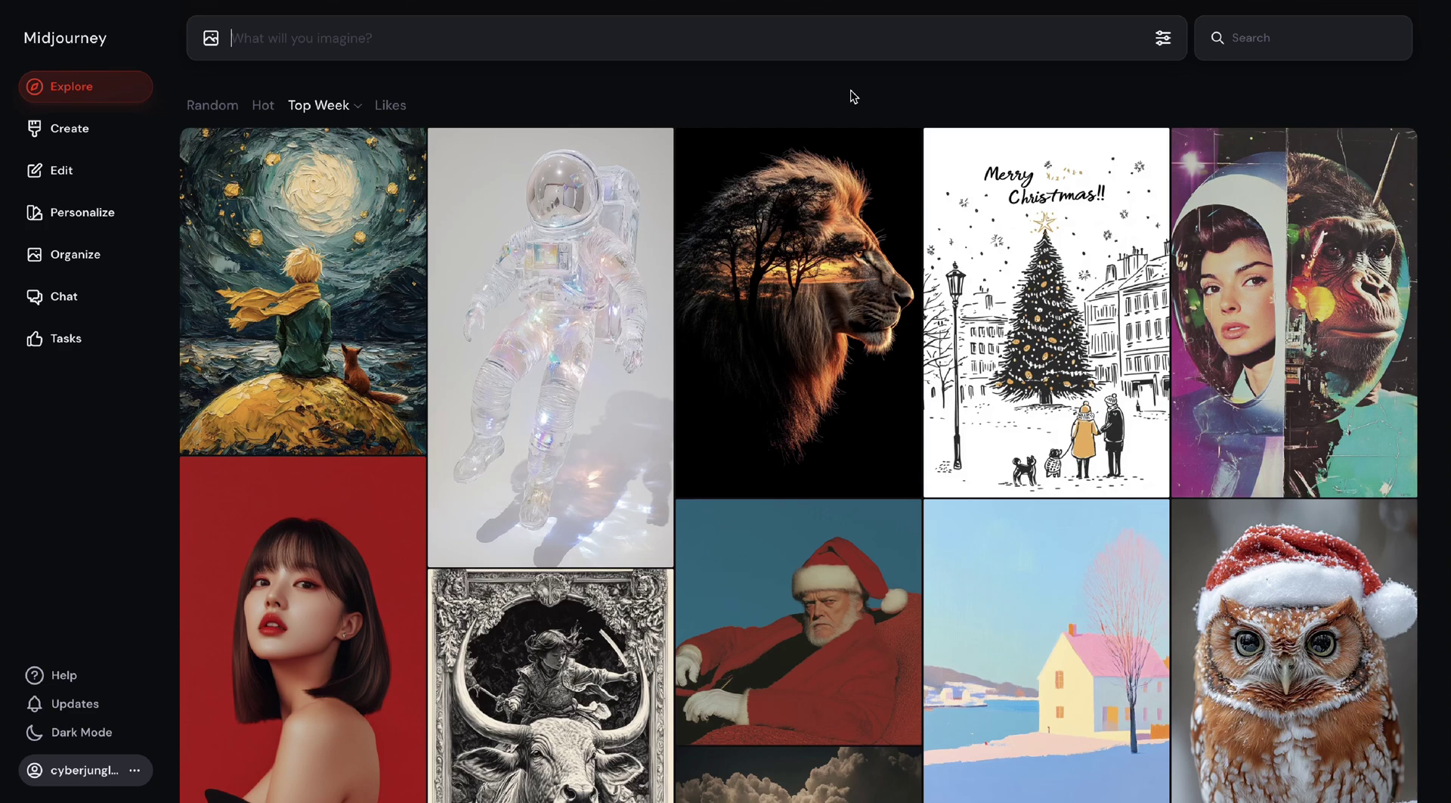
Step: Create a new moodboard and preview the Moodboard Collection 1 images in Quick Look
left_click(75, 223)
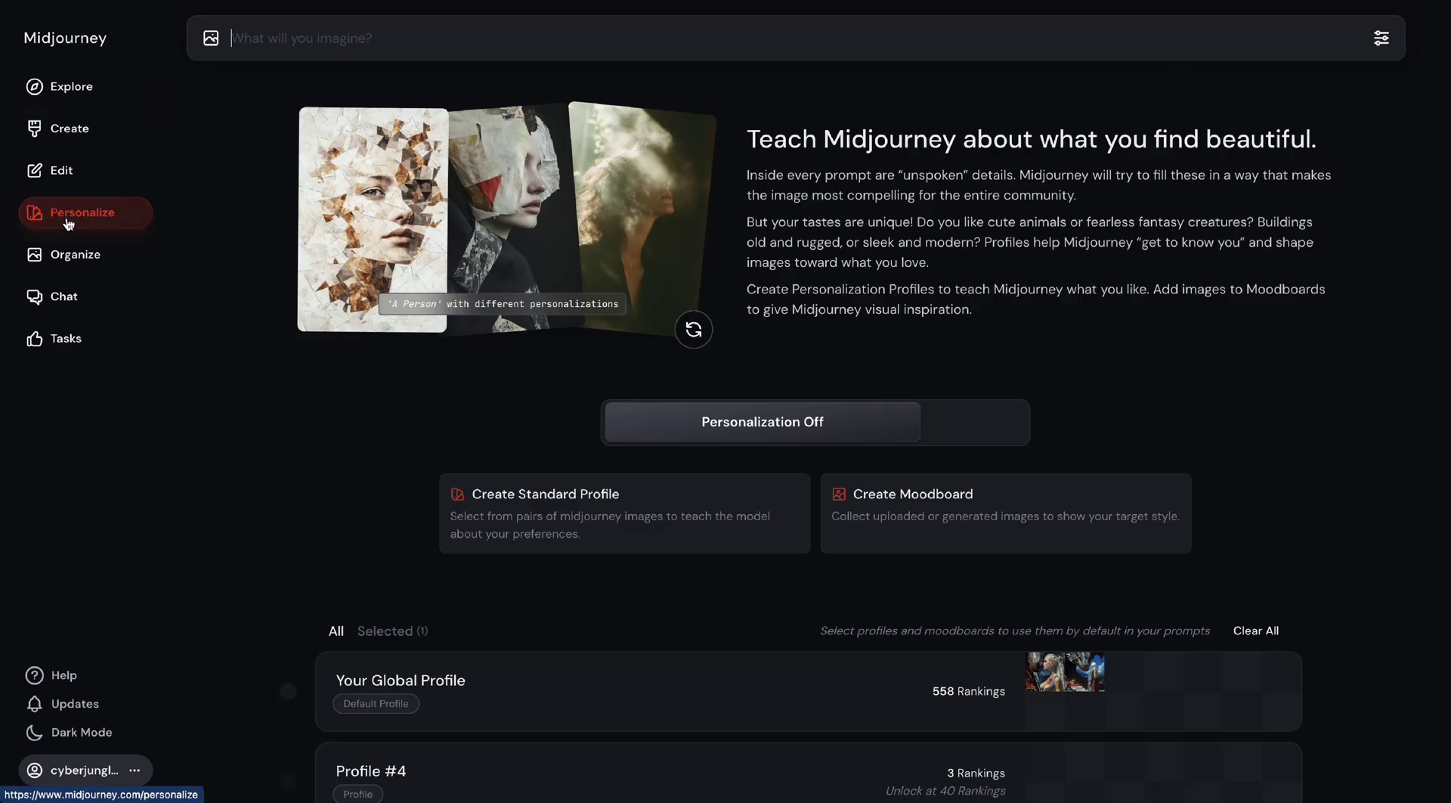
left_click(1008, 518)
left_click(570, 255)
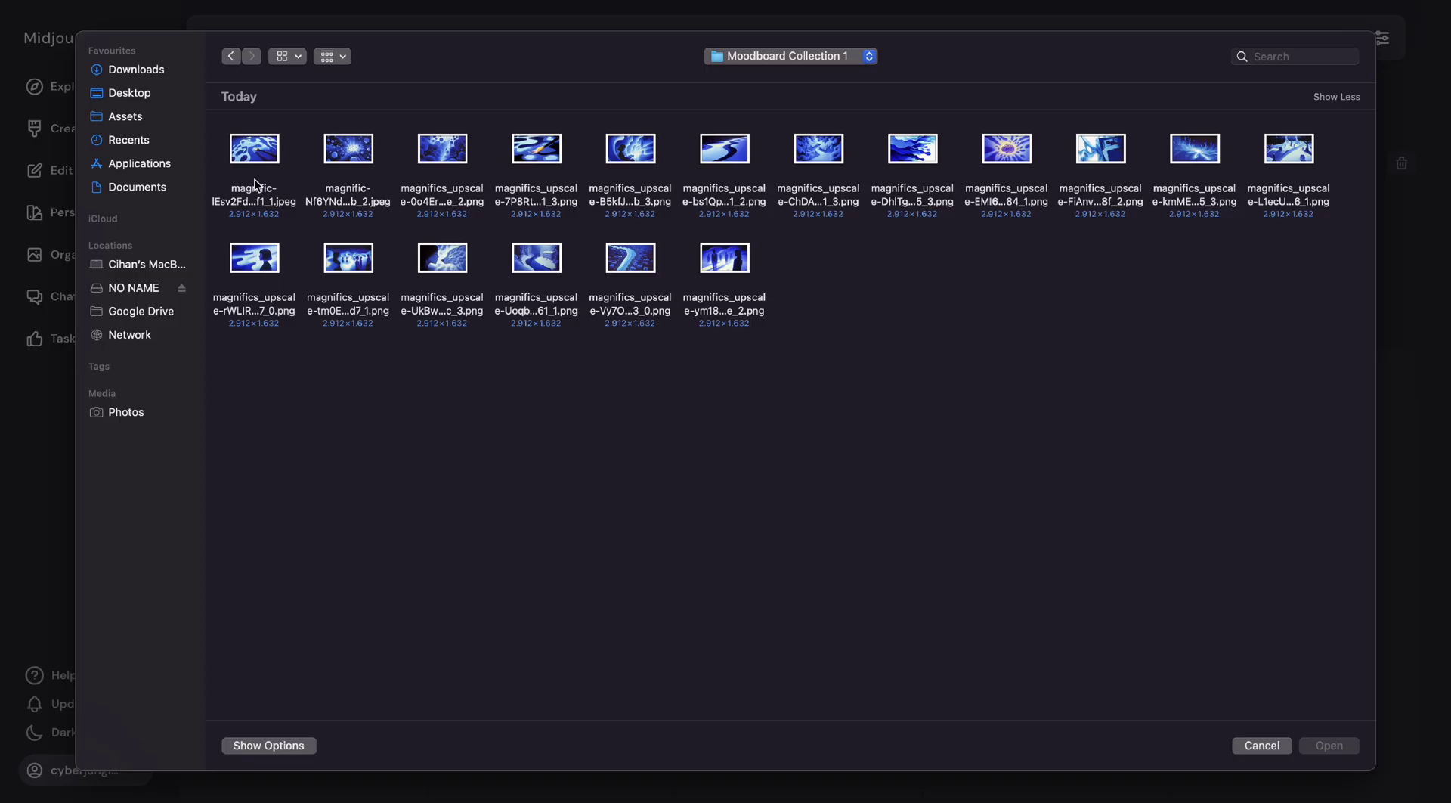
left_click(257, 160)
key("space")
key("Down")
key("Down")
key("Down")
key("Down")
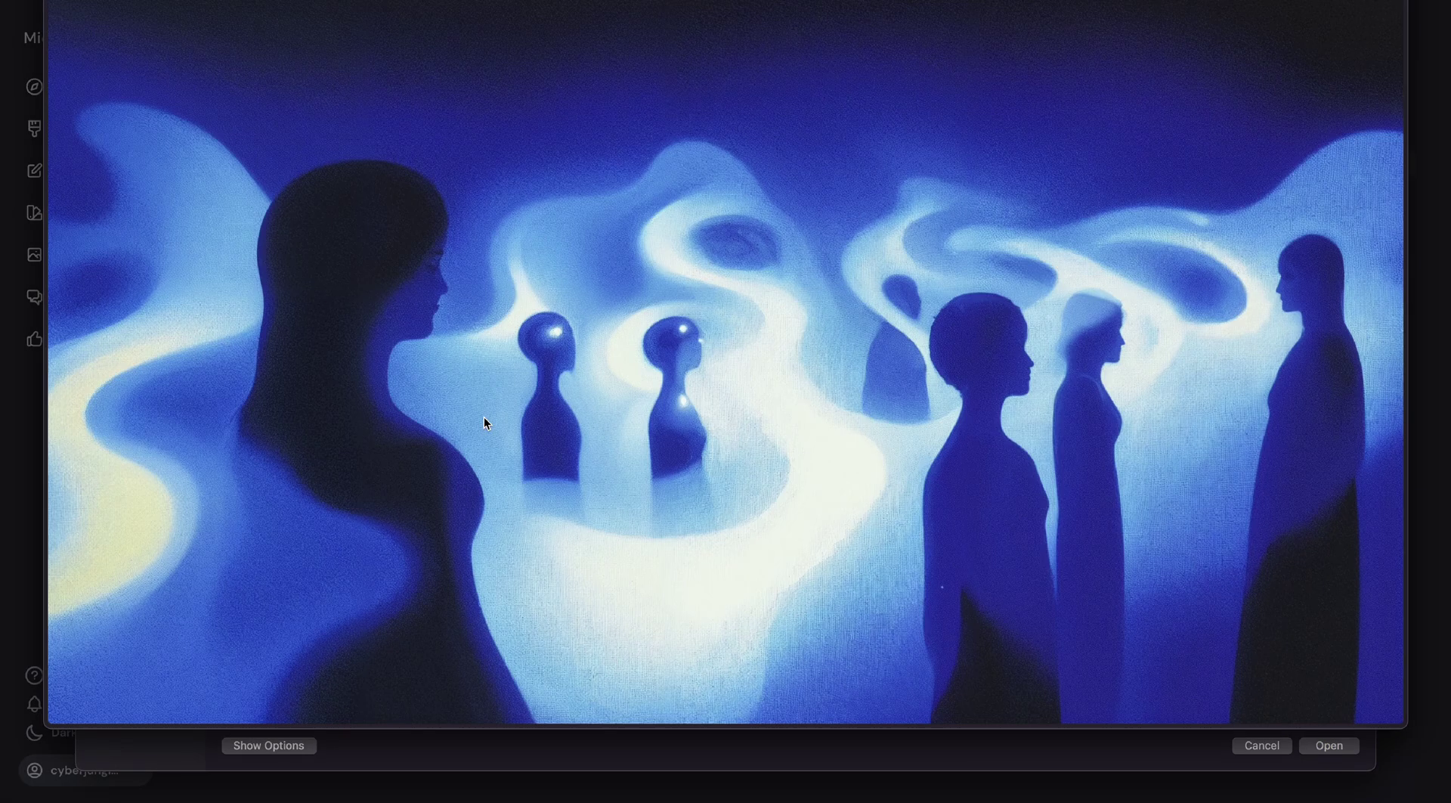
key("Right")
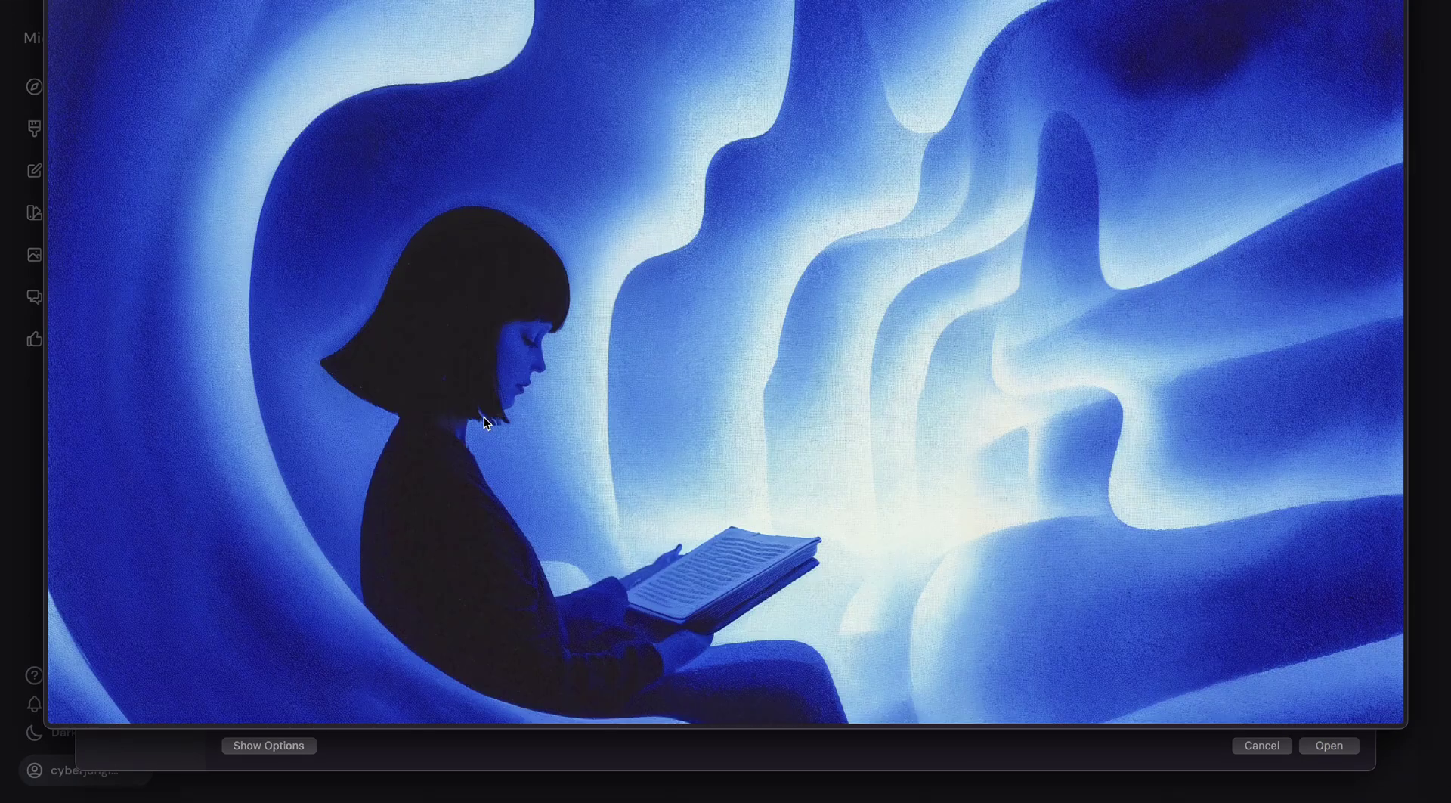
key("space")
Step: Select all 18 blue images and upload them into Moodboard #5
left_click(220, 123)
left_click_drag(219, 122, 1317, 533)
left_click(1331, 746)
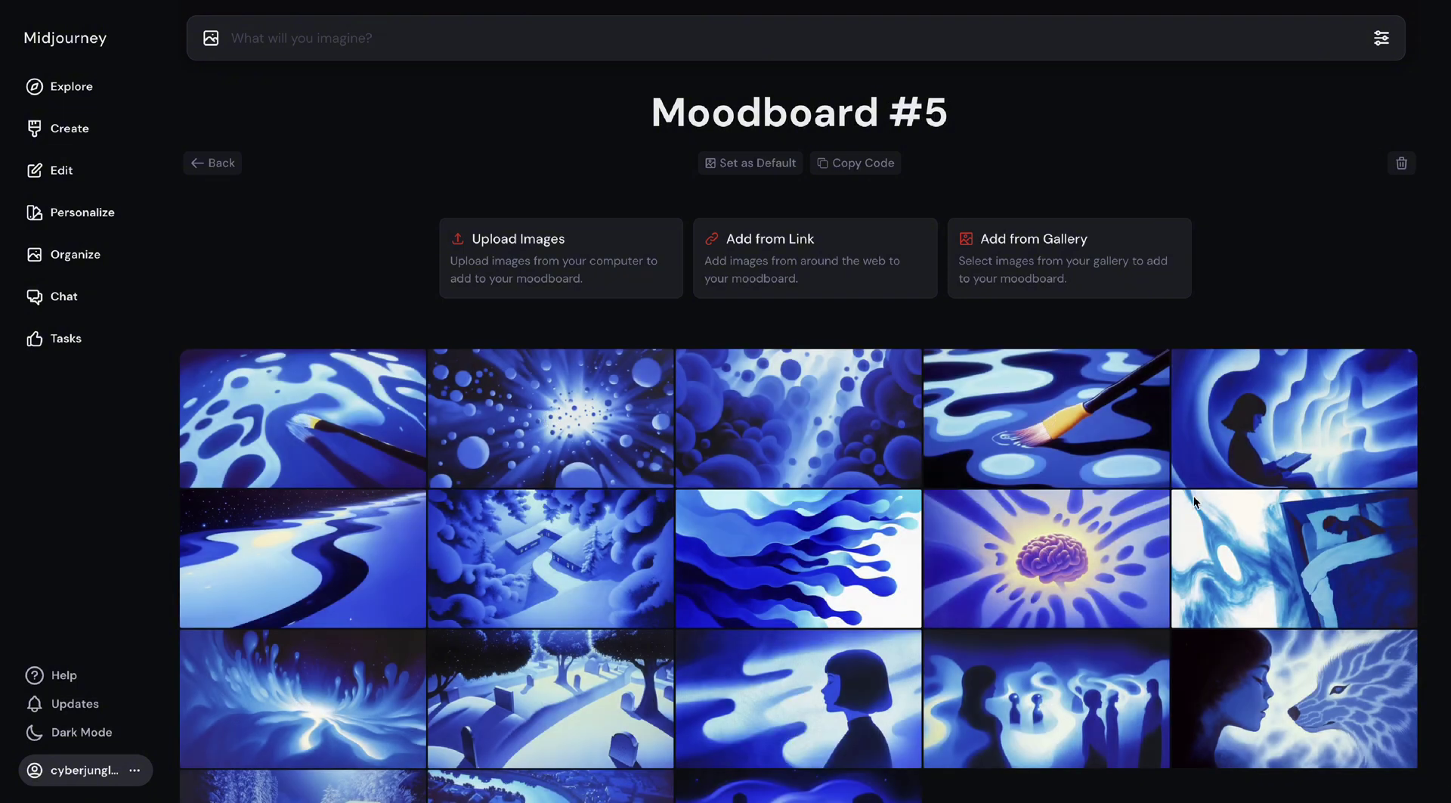
Step: Submit 'A christmas tree --ar 16:9' with Moodboard #5's --p code
left_click(850, 165)
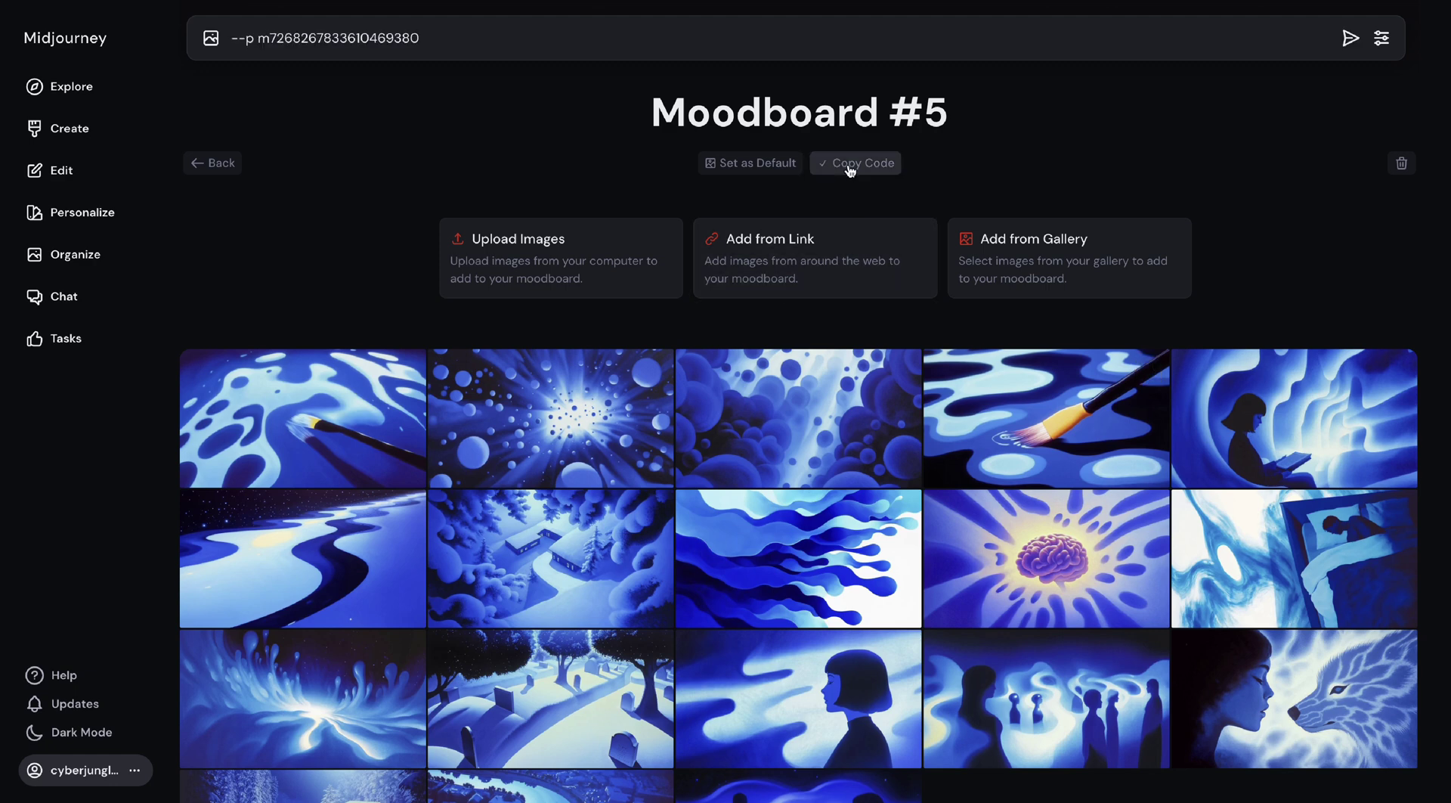
left_click(234, 38)
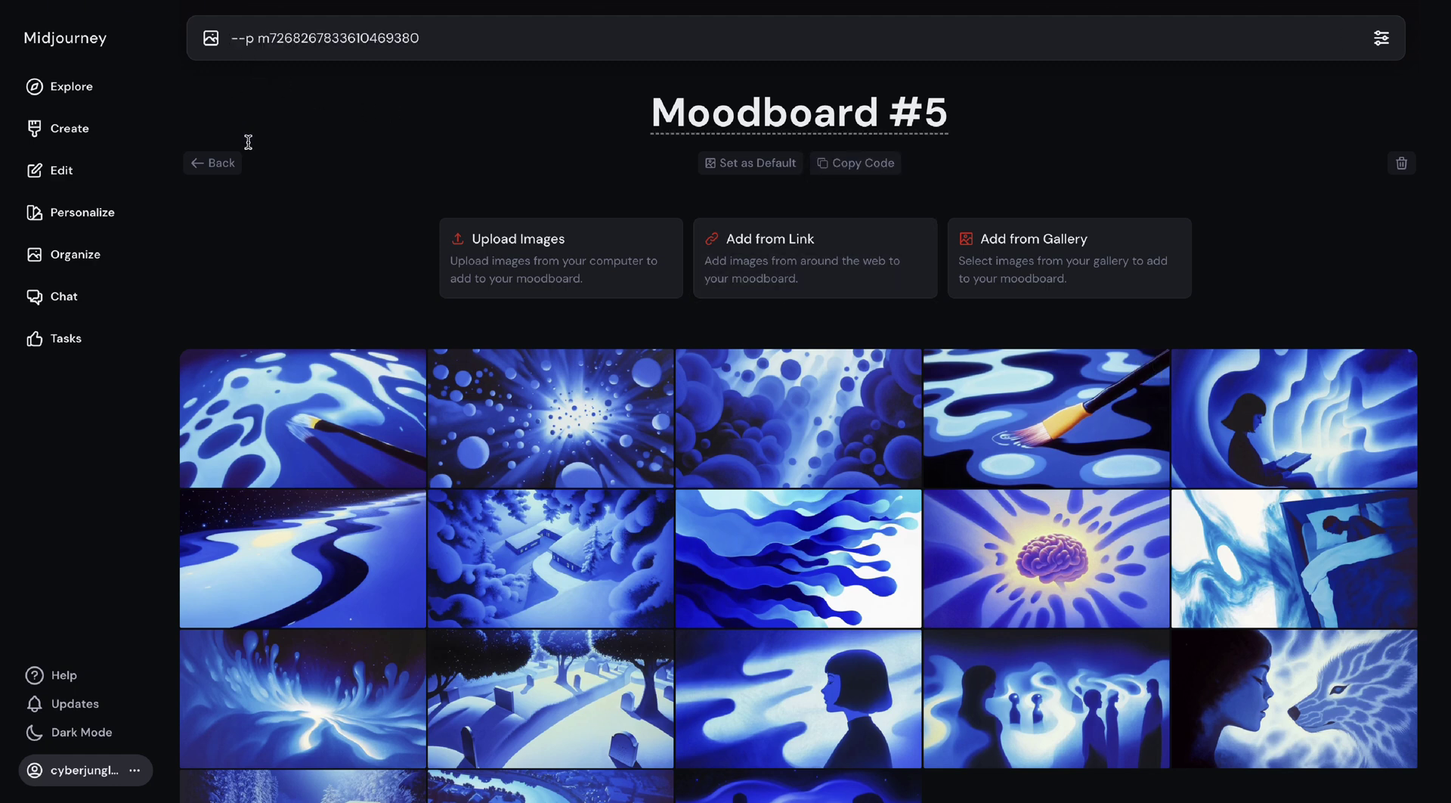
type("A christmas tree ")
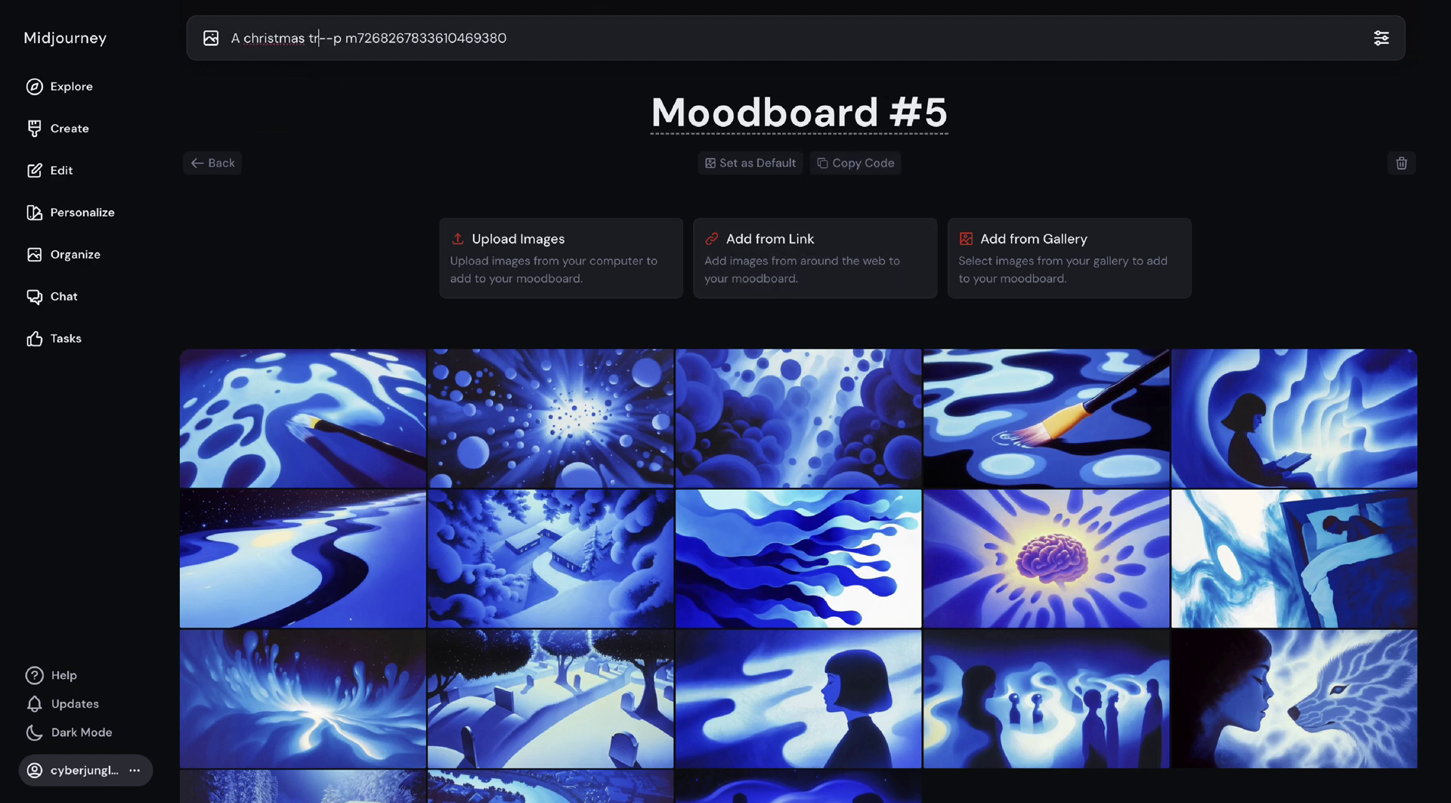
type("--ar 16:9")
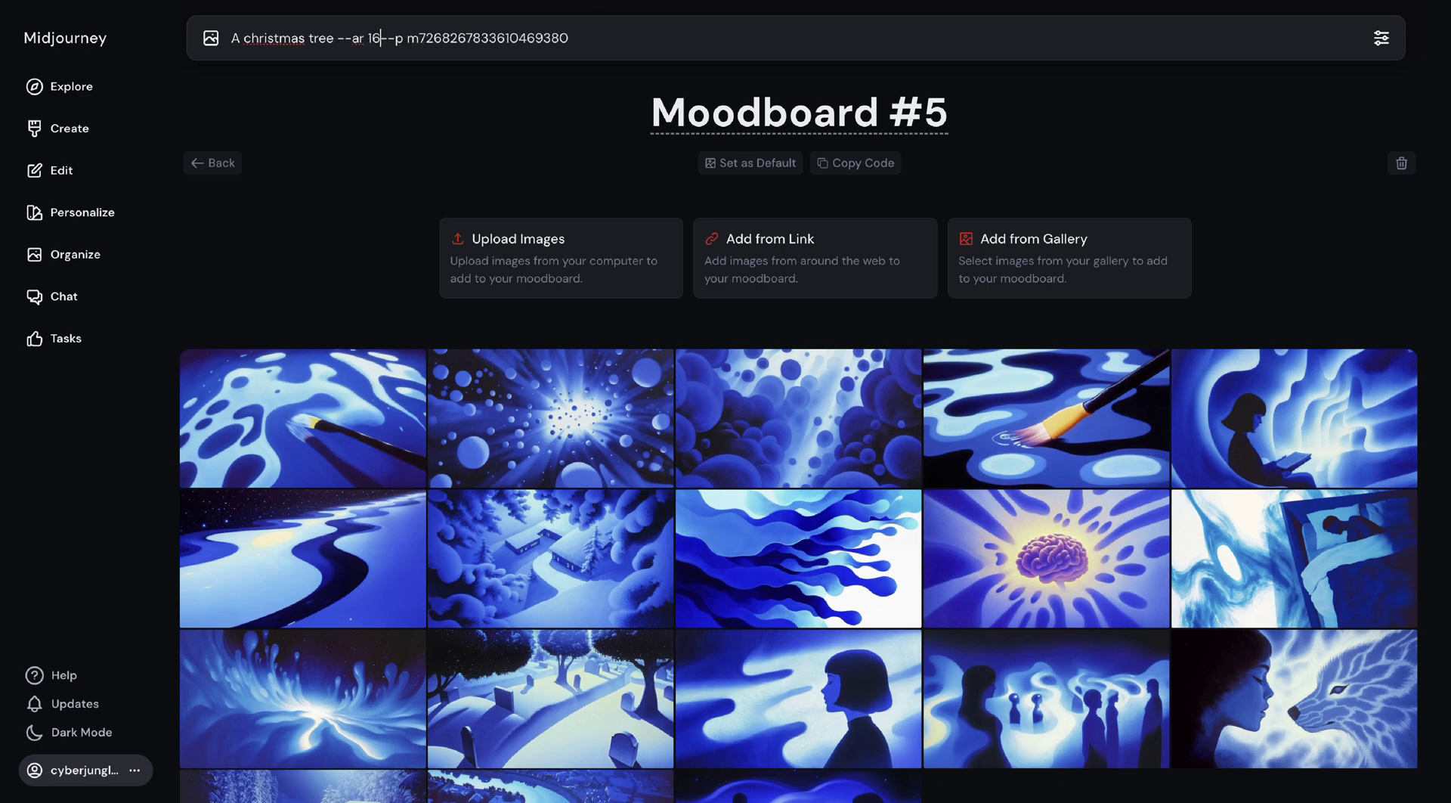
key("Return")
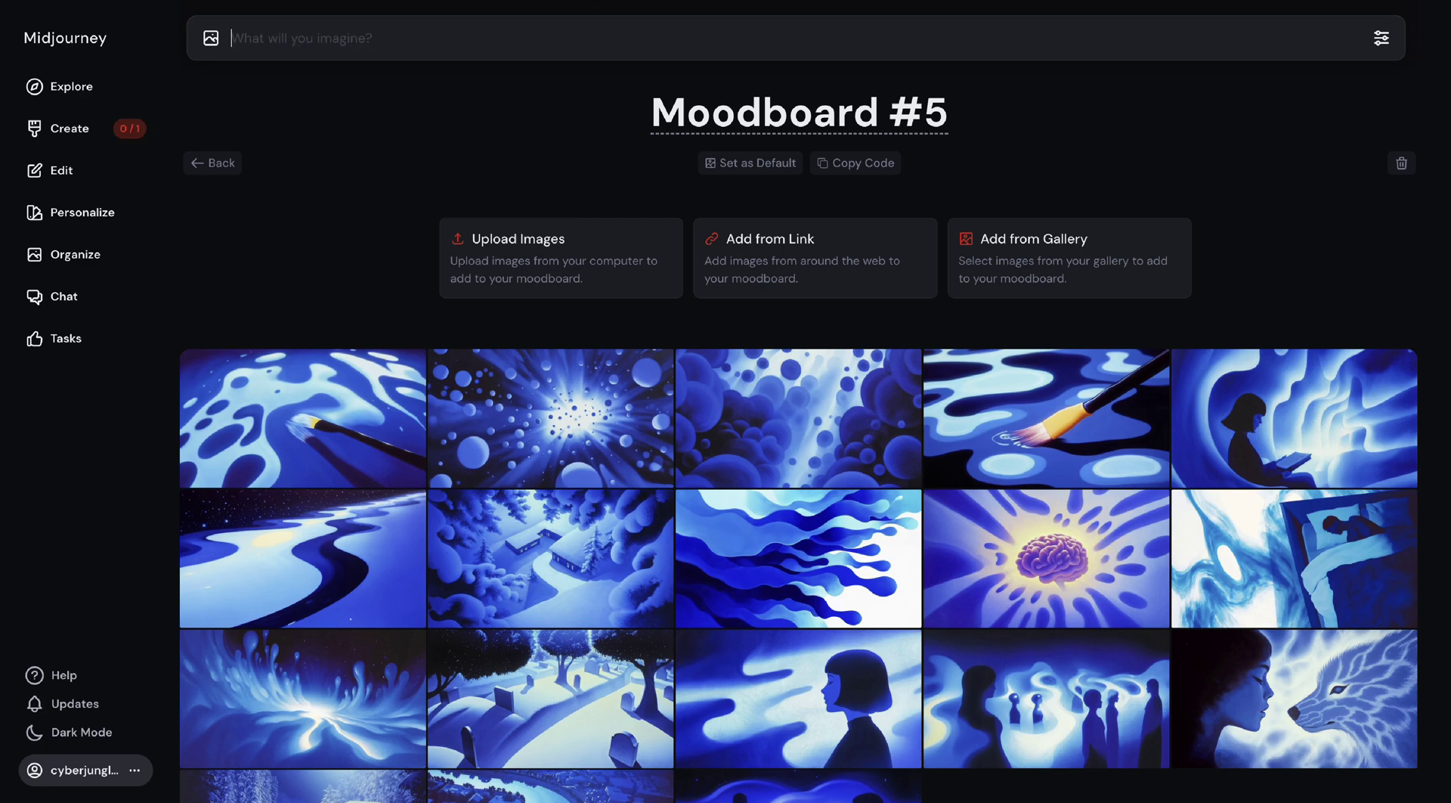
Step: Reuse the christmas tree prompt, adding 'with pretty lights and decoration, abstract', and submit it
left_click(65, 130)
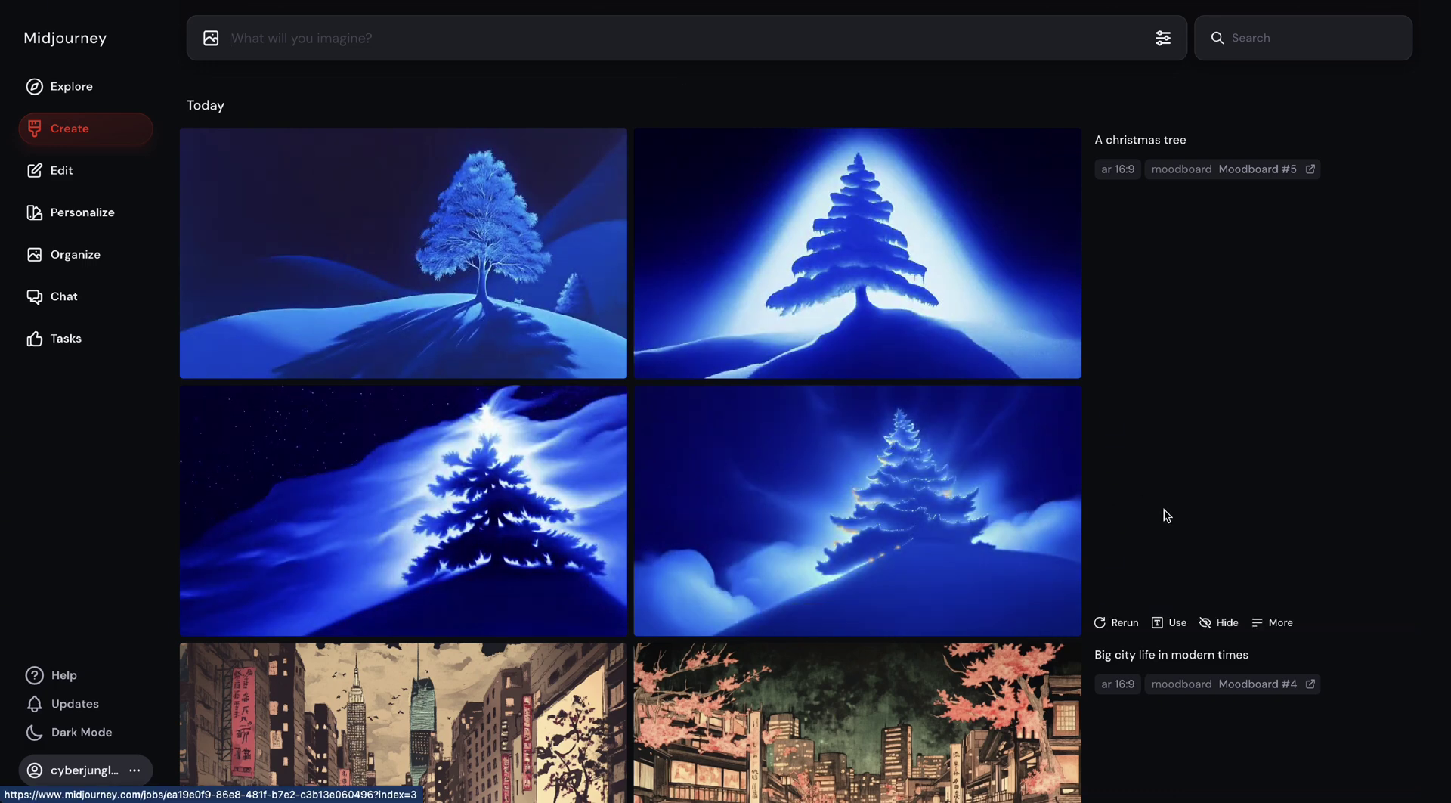
left_click(1172, 623)
left_click(336, 40)
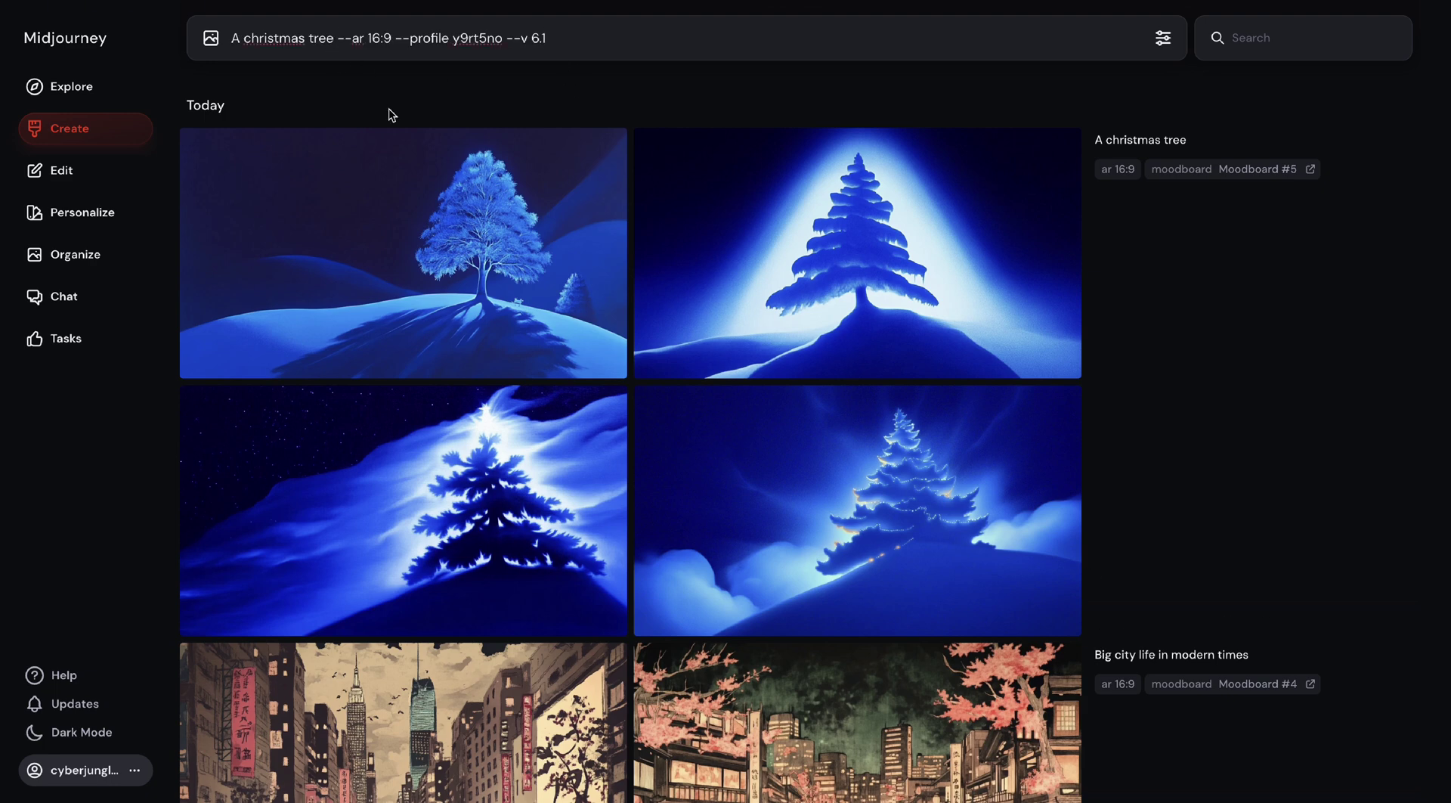
type("with ")
type("pretty lights")
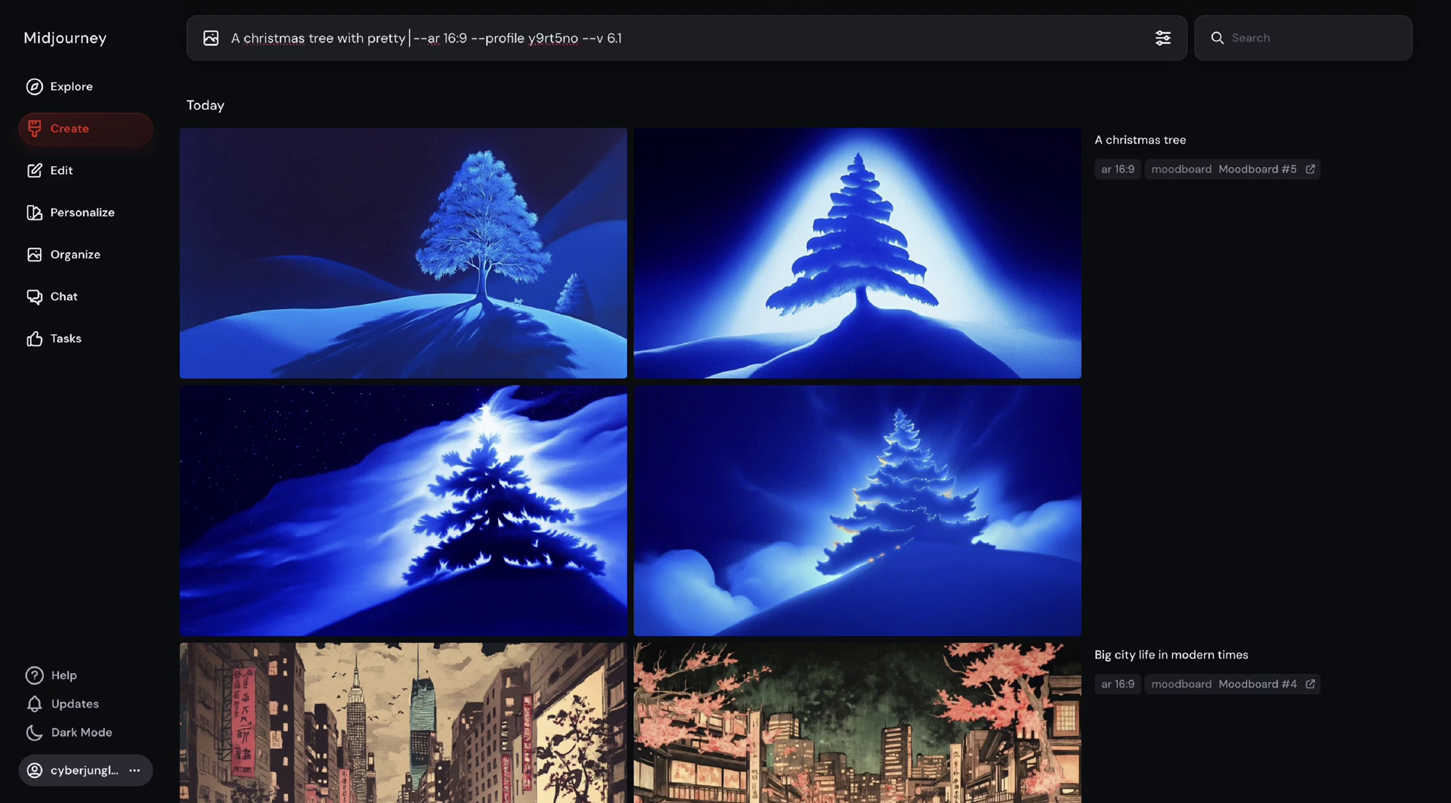
type(" and dec")
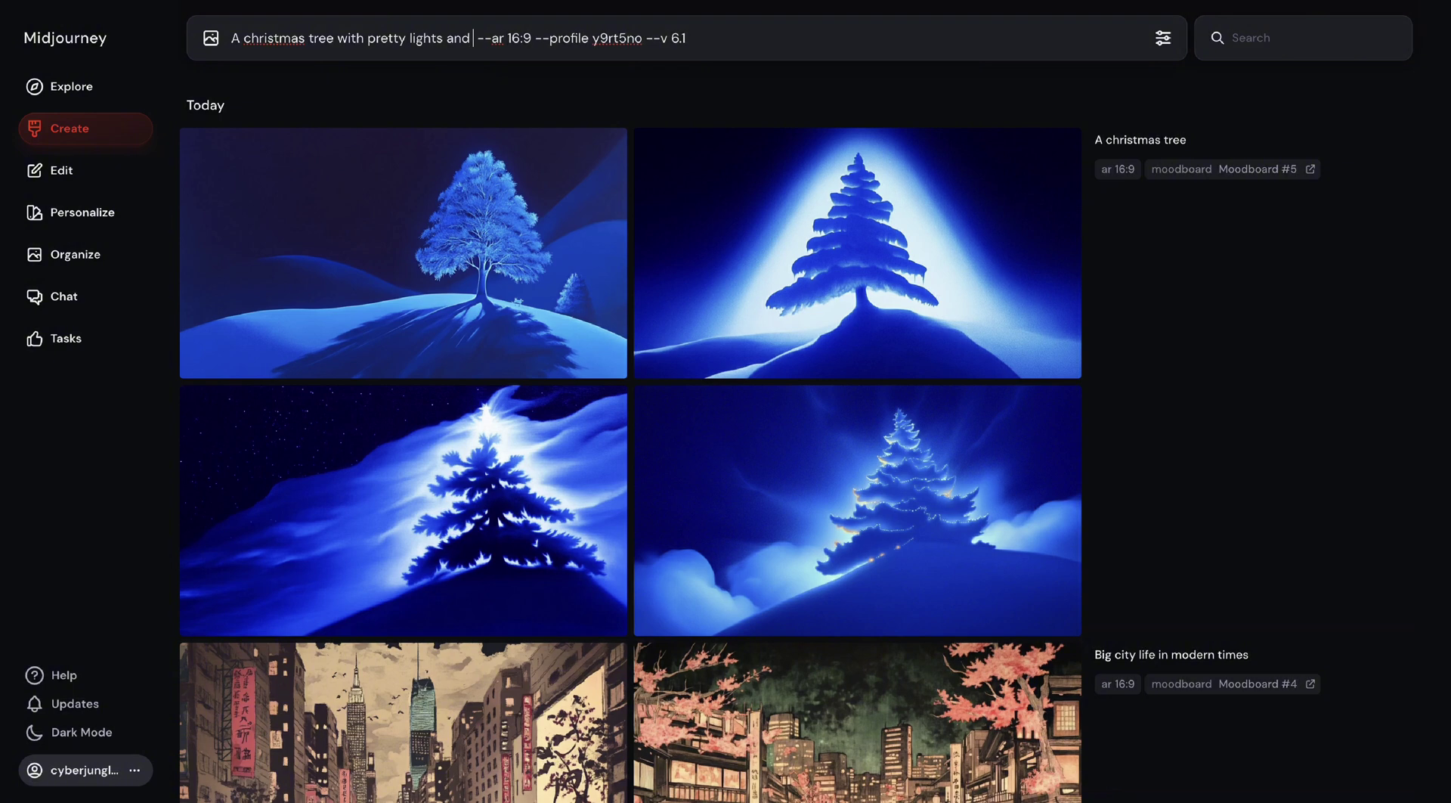
type("oration ")
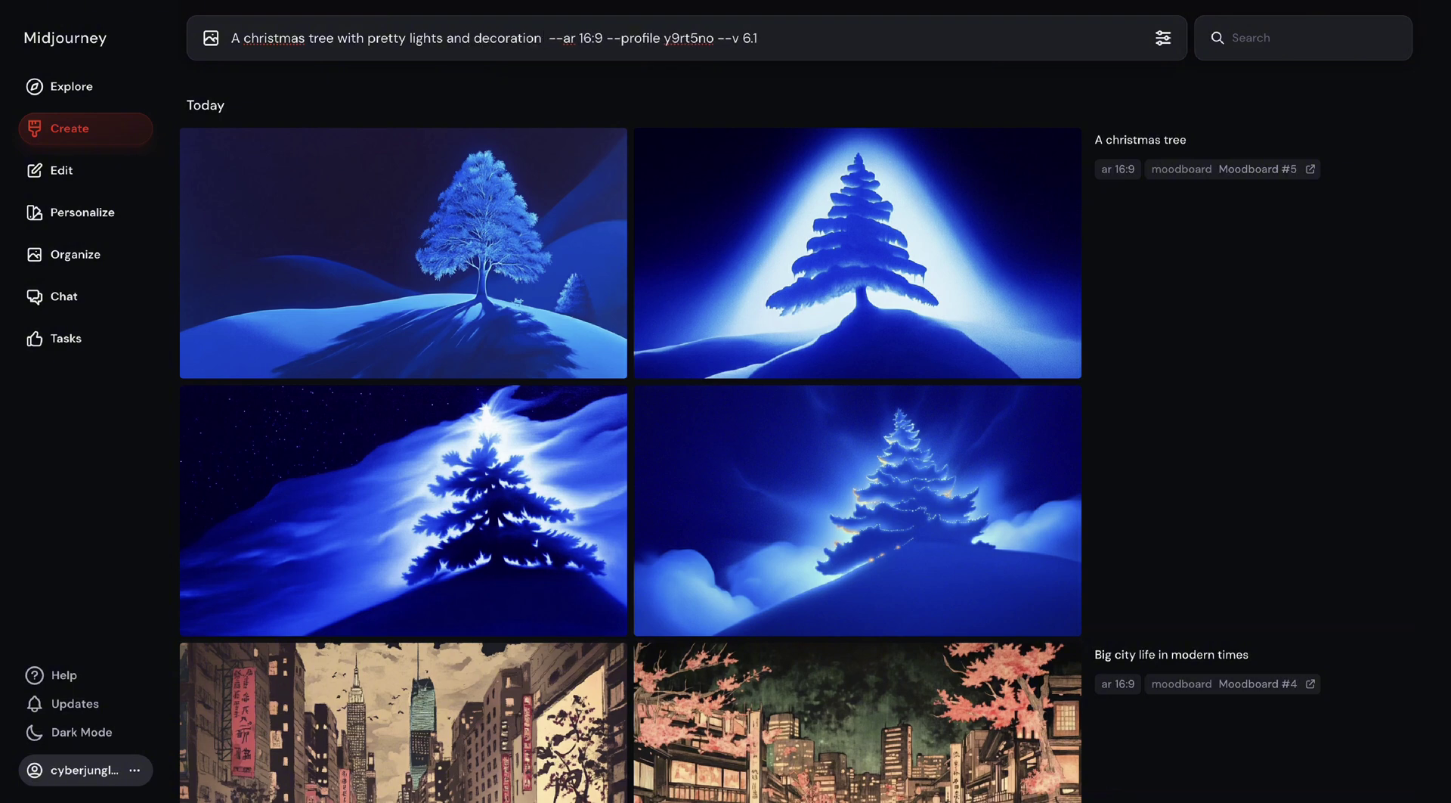
type(", abstract")
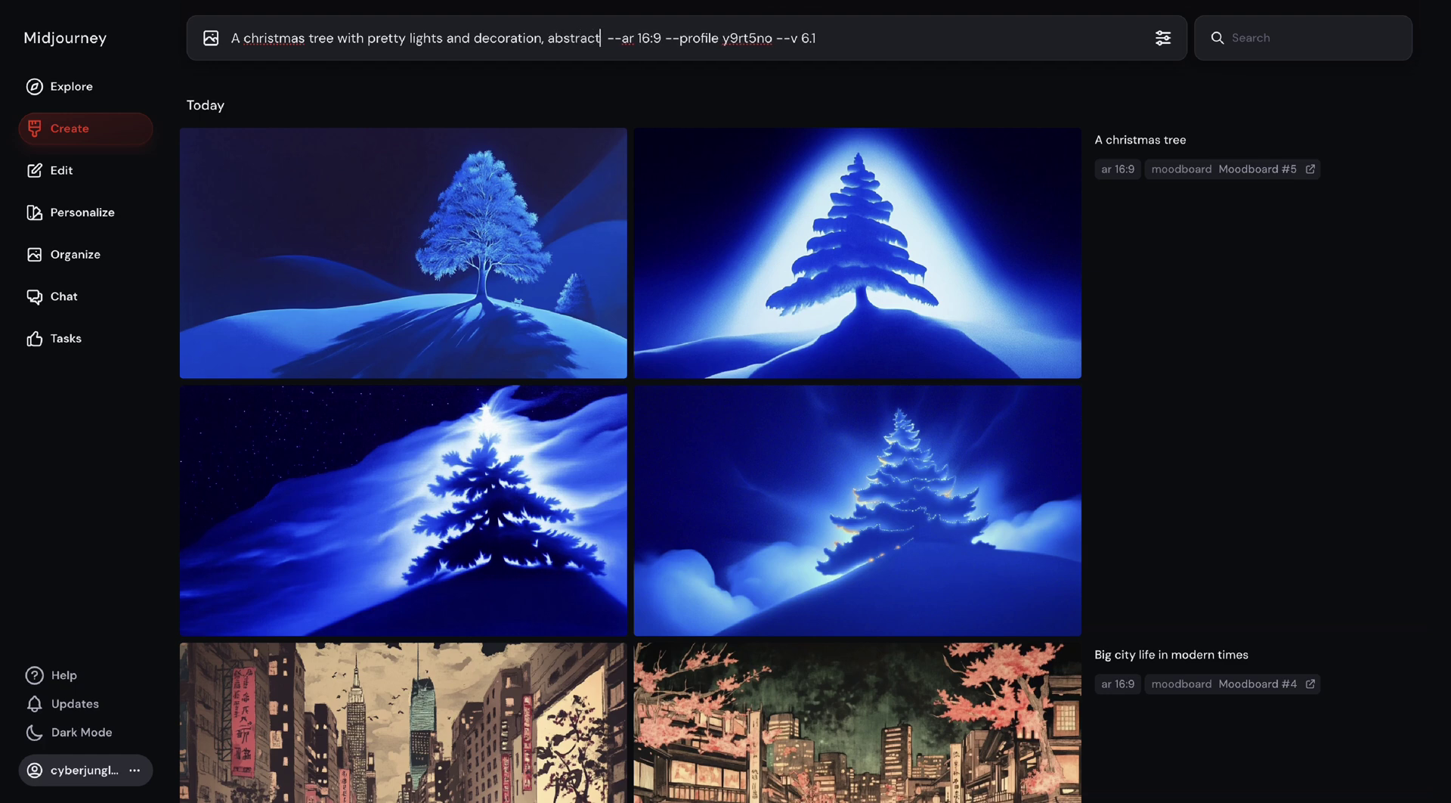
key("Return")
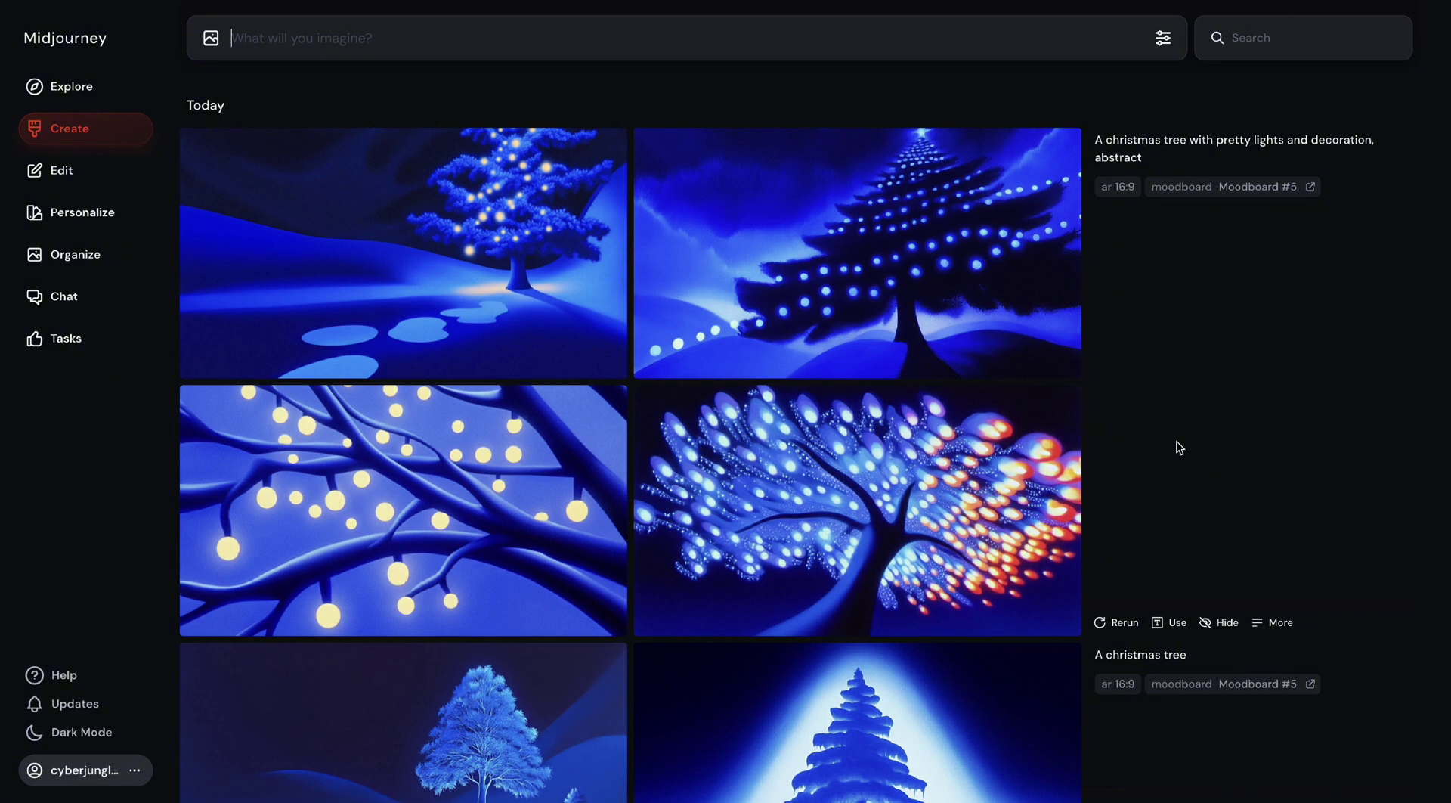
Step: Enlarge and close the top-left, middle-left and top-right christmas tree results
left_click(551, 211)
left_click(486, 76)
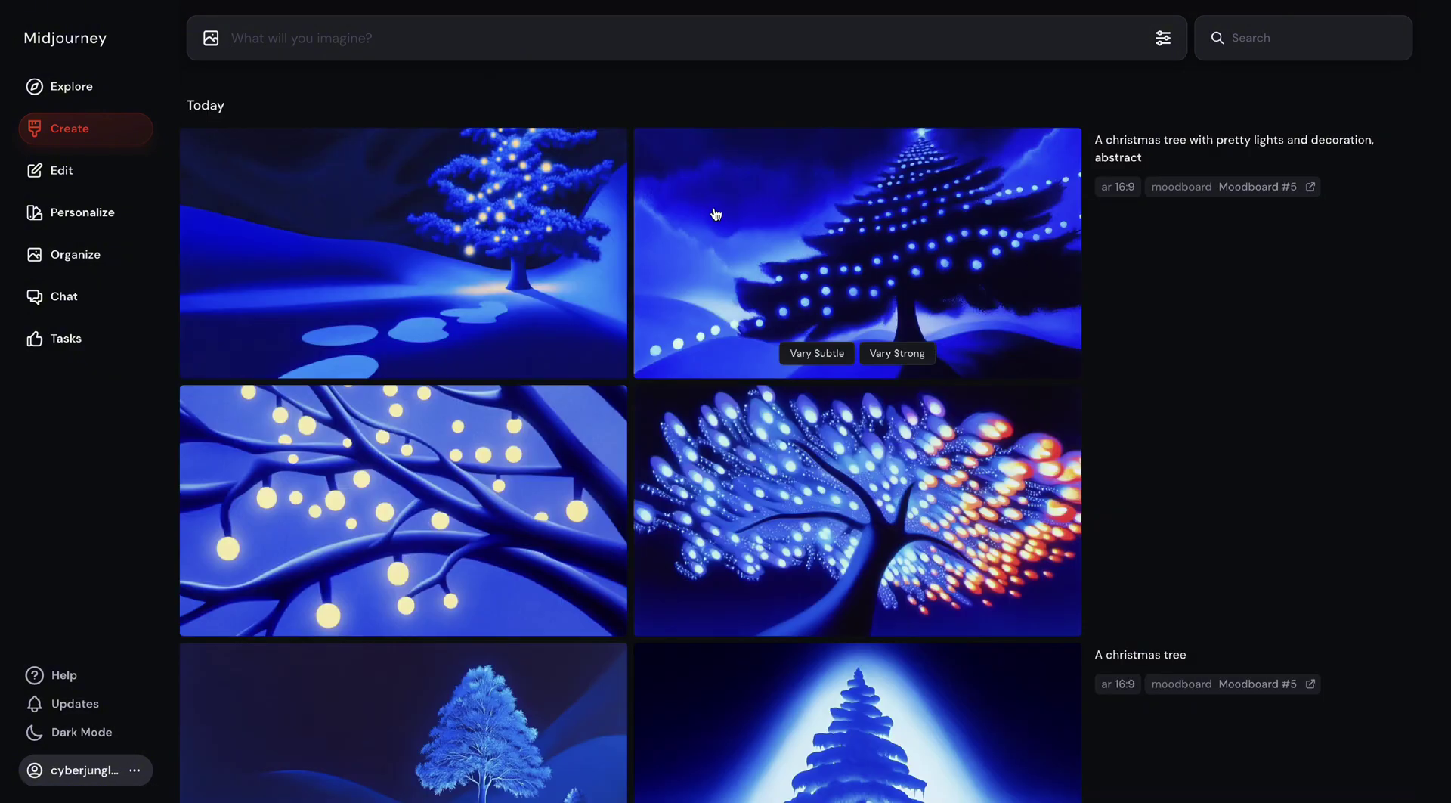
left_click(395, 451)
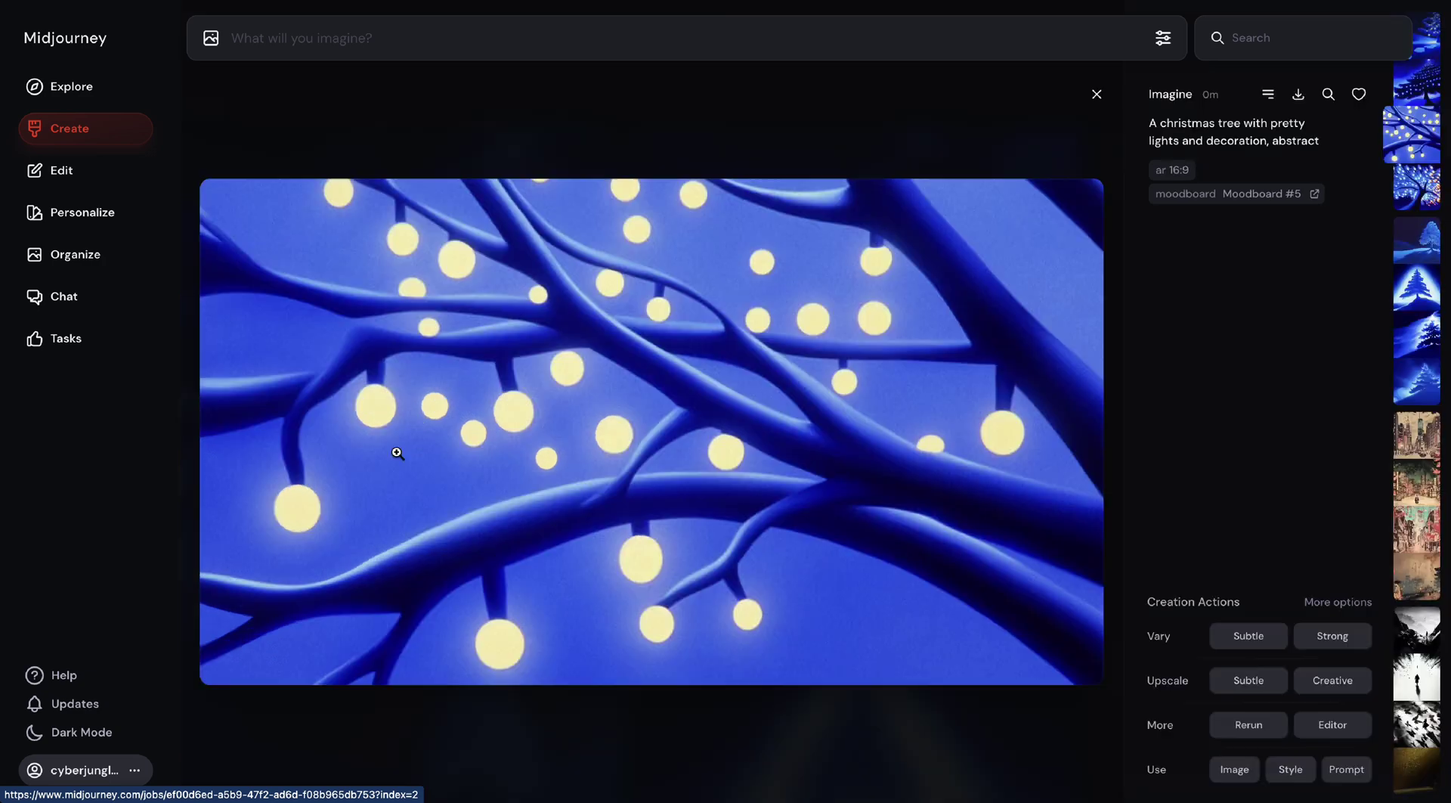
left_click(450, 87)
left_click(646, 132)
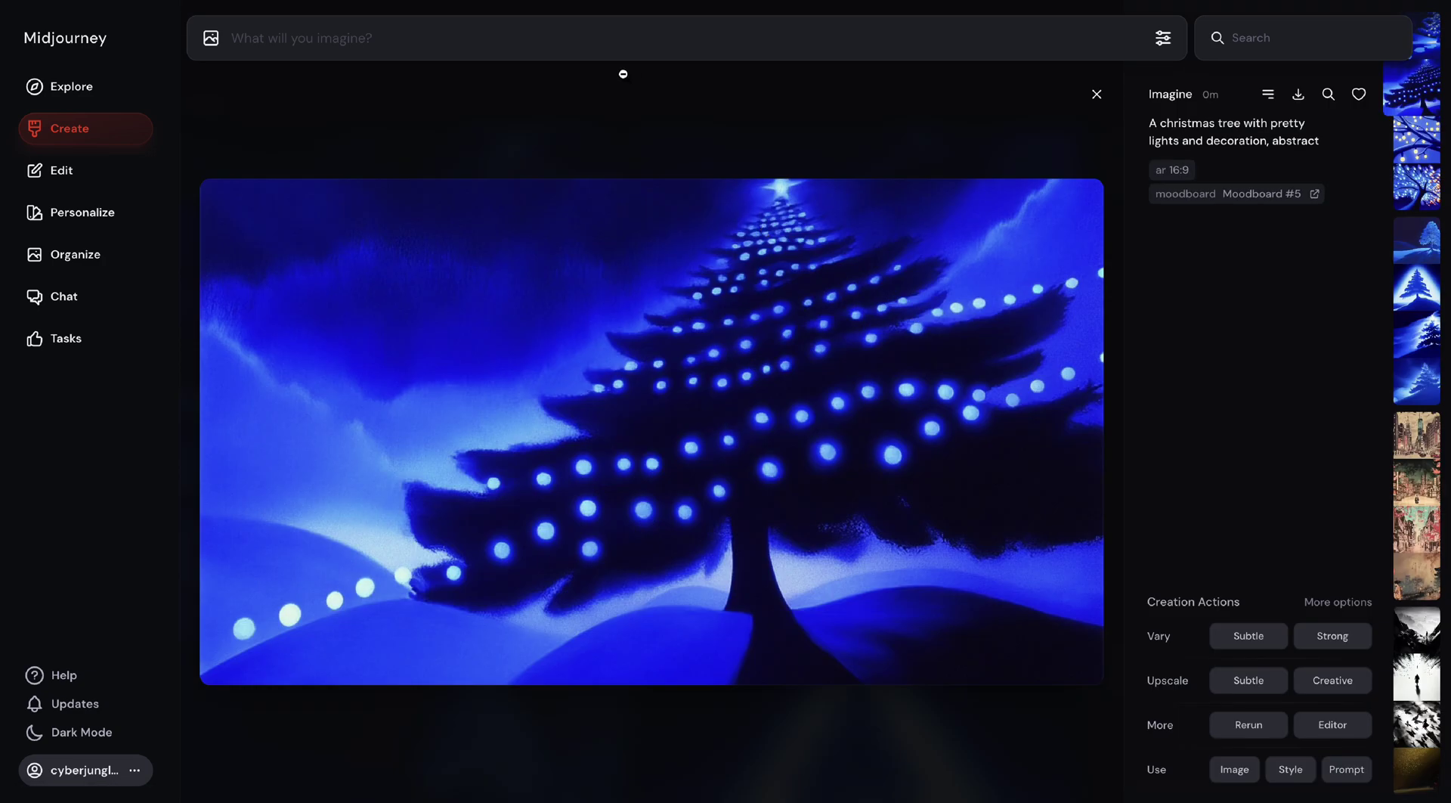
left_click(623, 74)
scroll(651, 250, "down", 4)
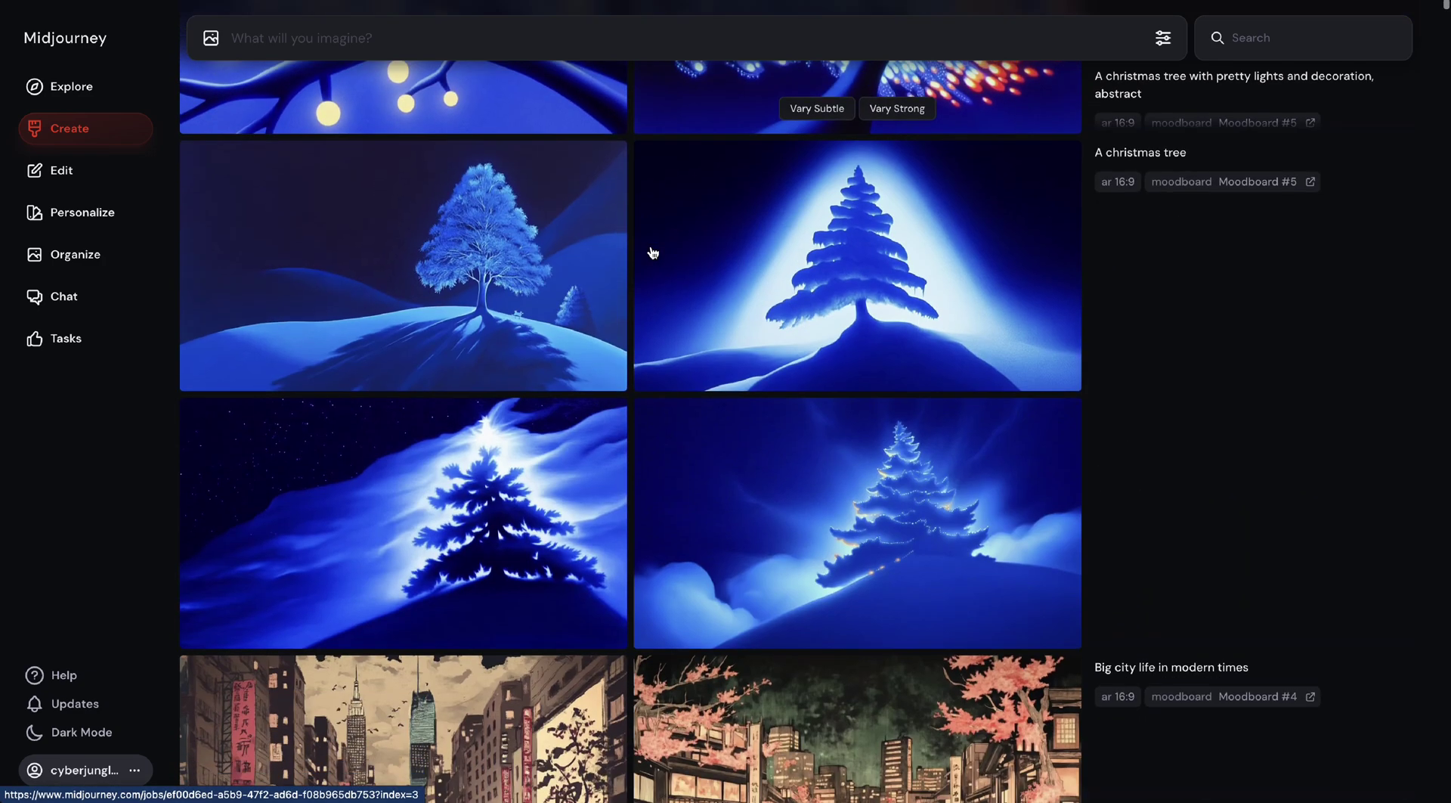
scroll(653, 252, "up", 5)
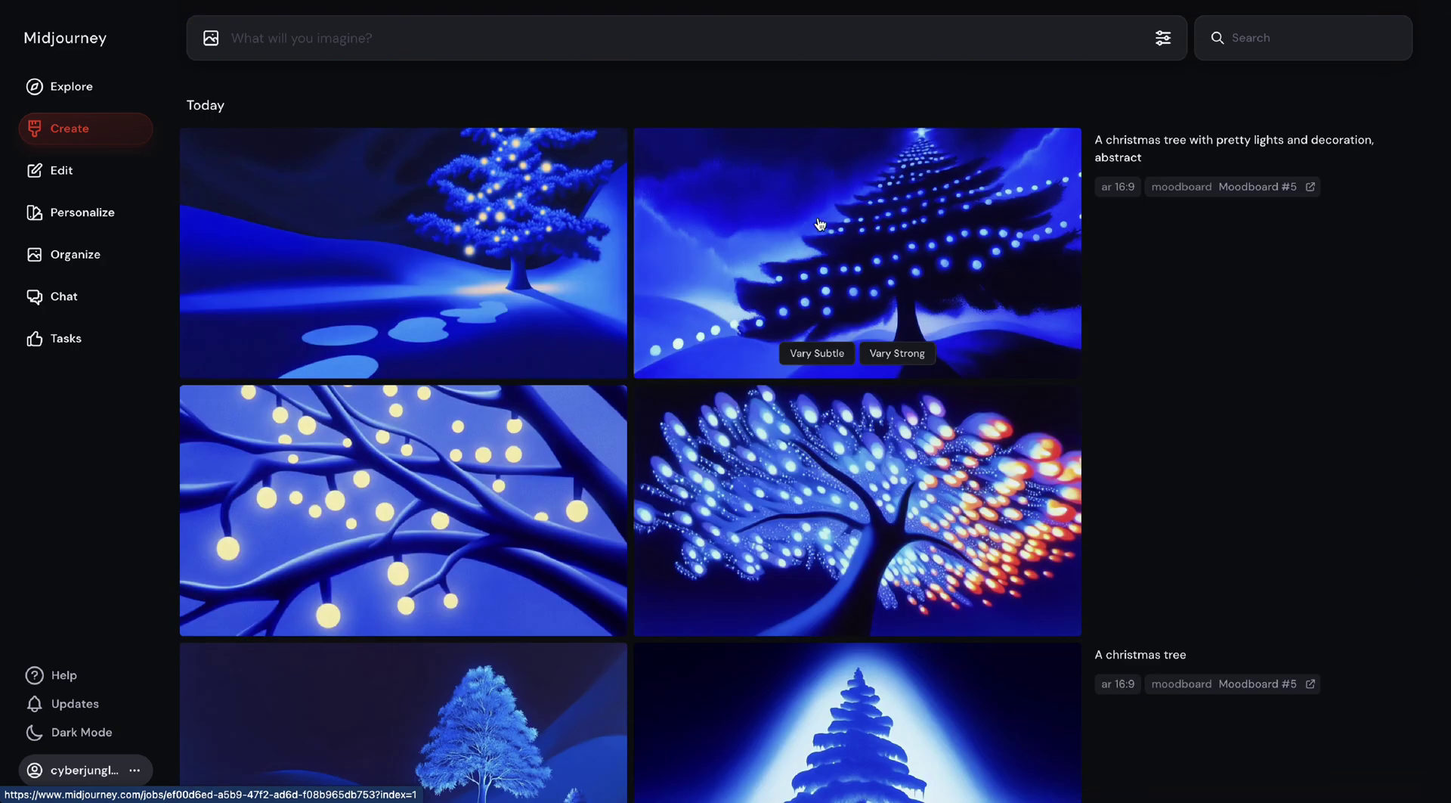
Step: View the top-right and top-left trees again, then return to the Explore feed
left_click(1065, 328)
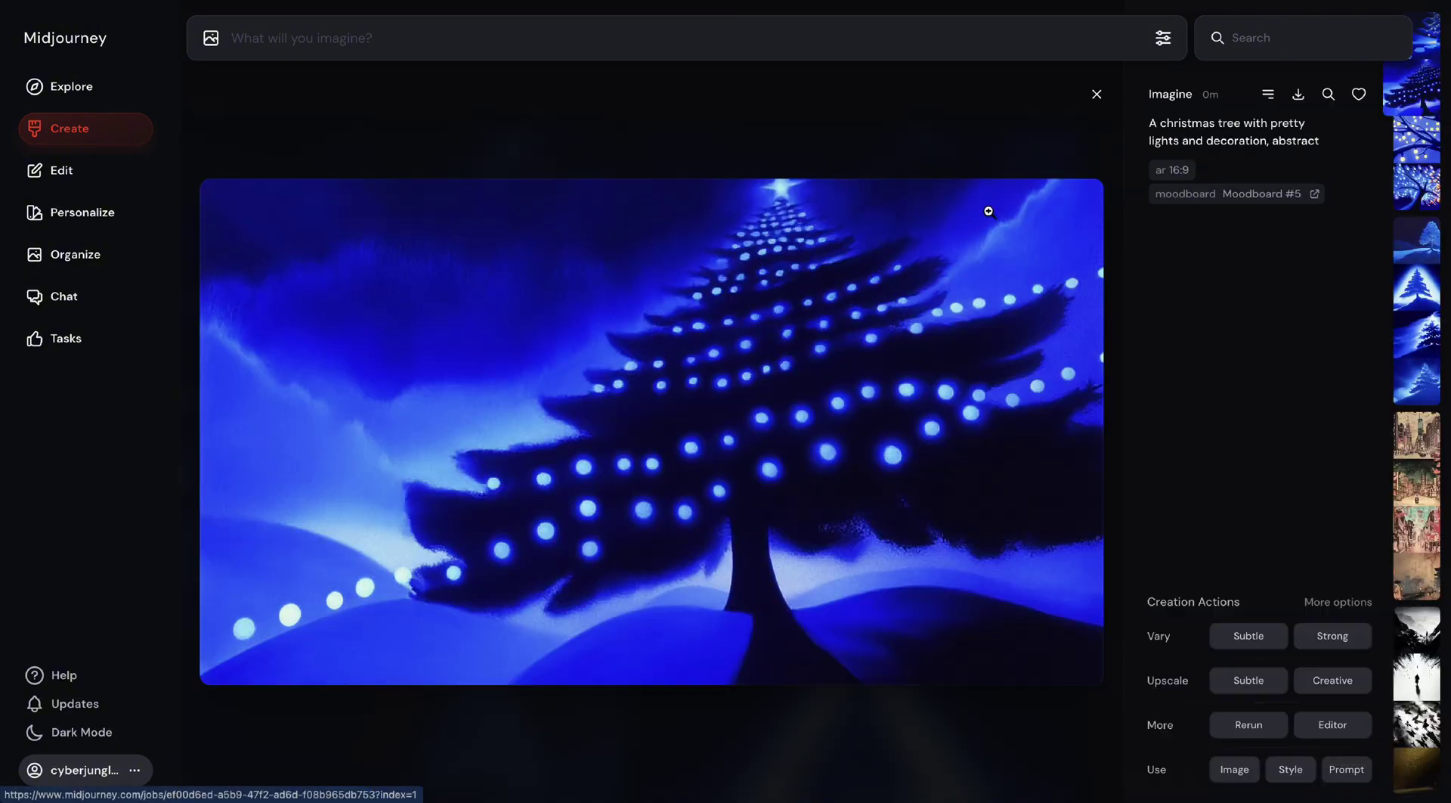
left_click(885, 107)
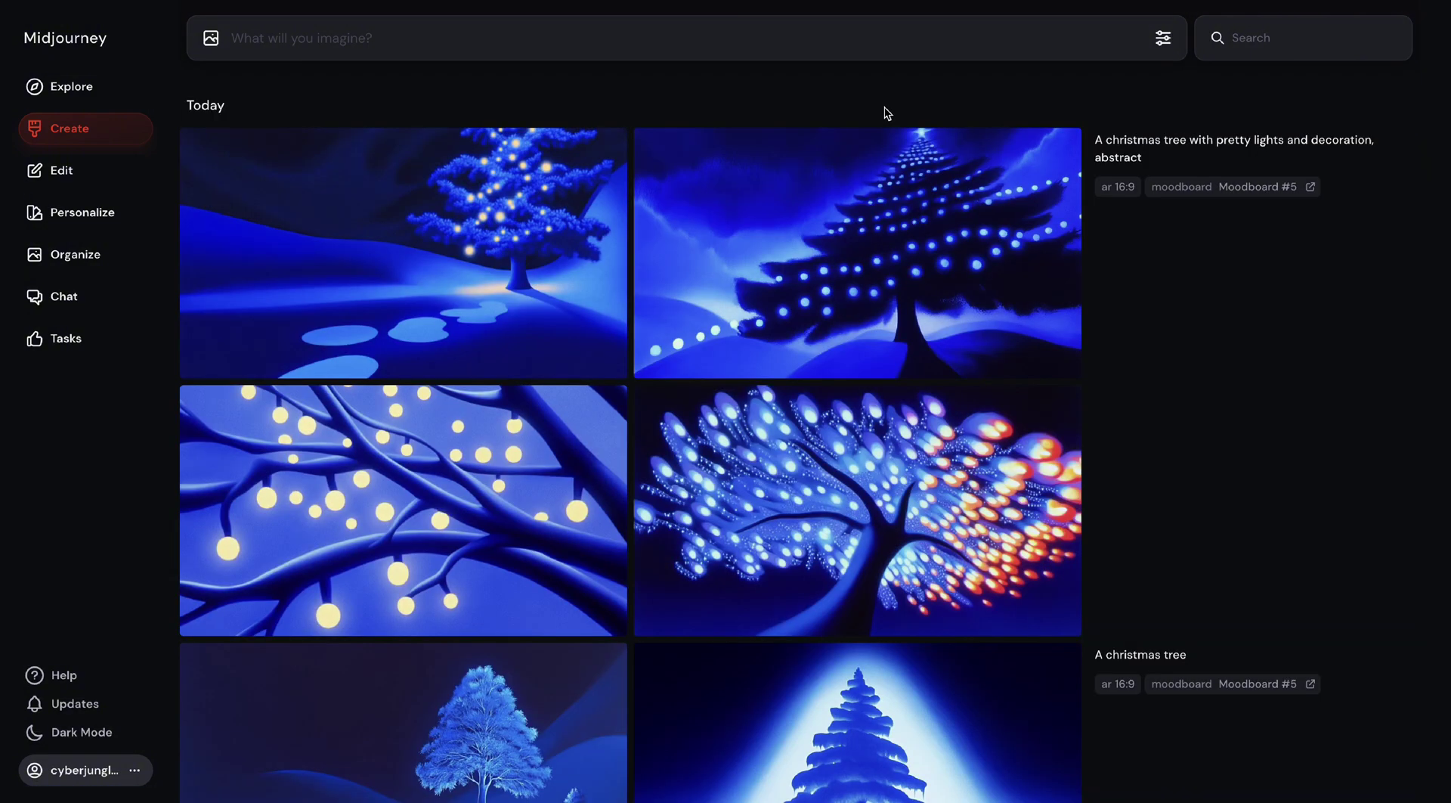
left_click(519, 221)
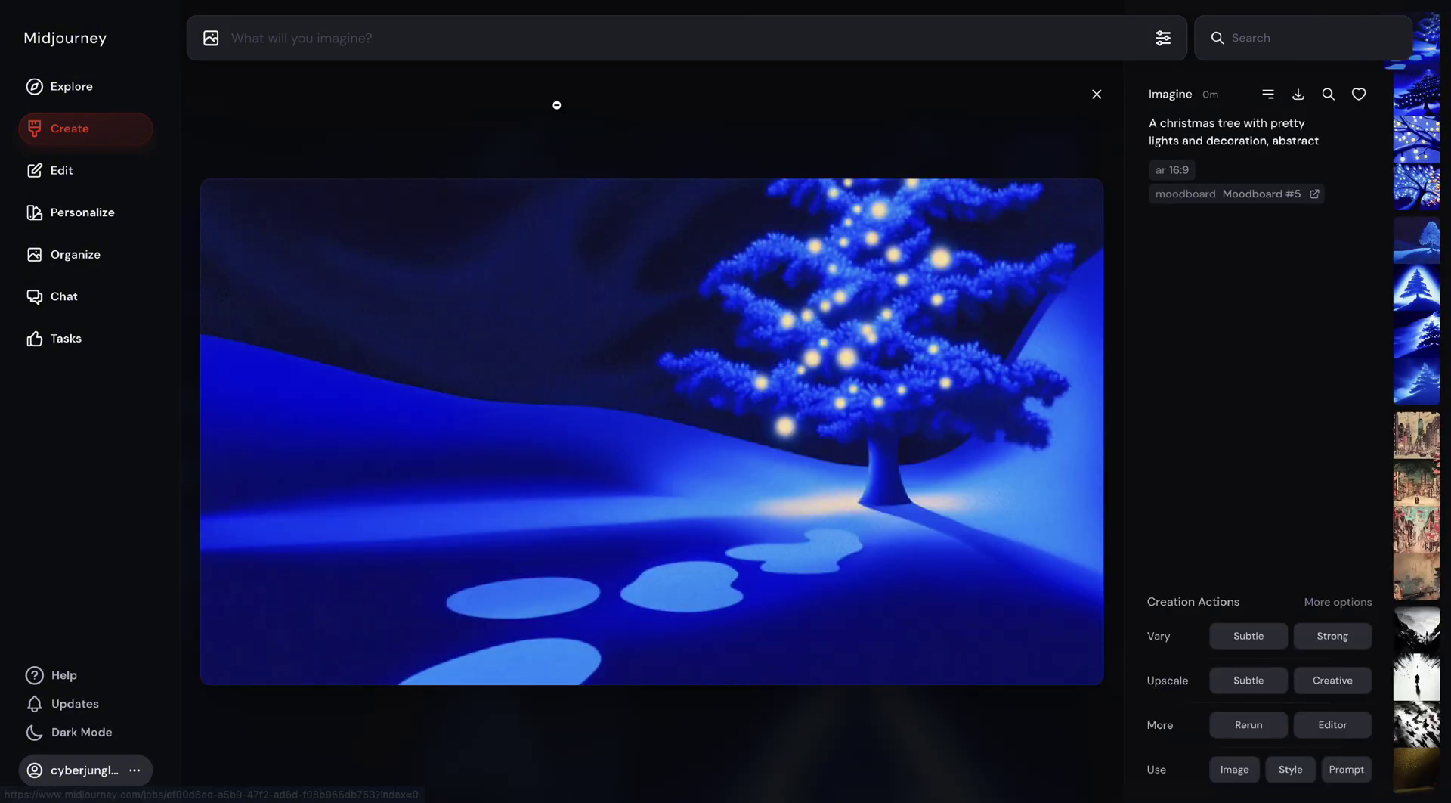
left_click(562, 84)
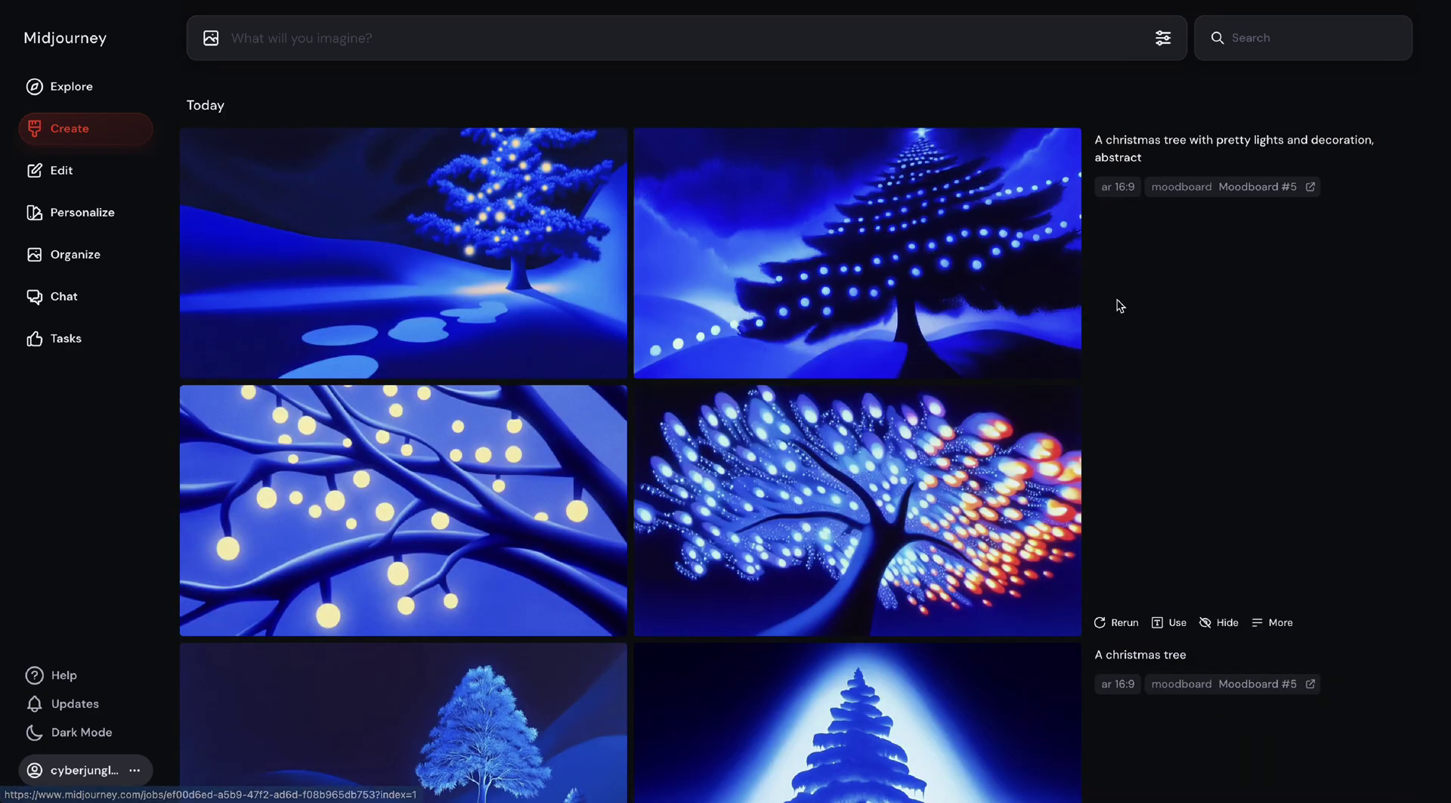
key("alt+Left")
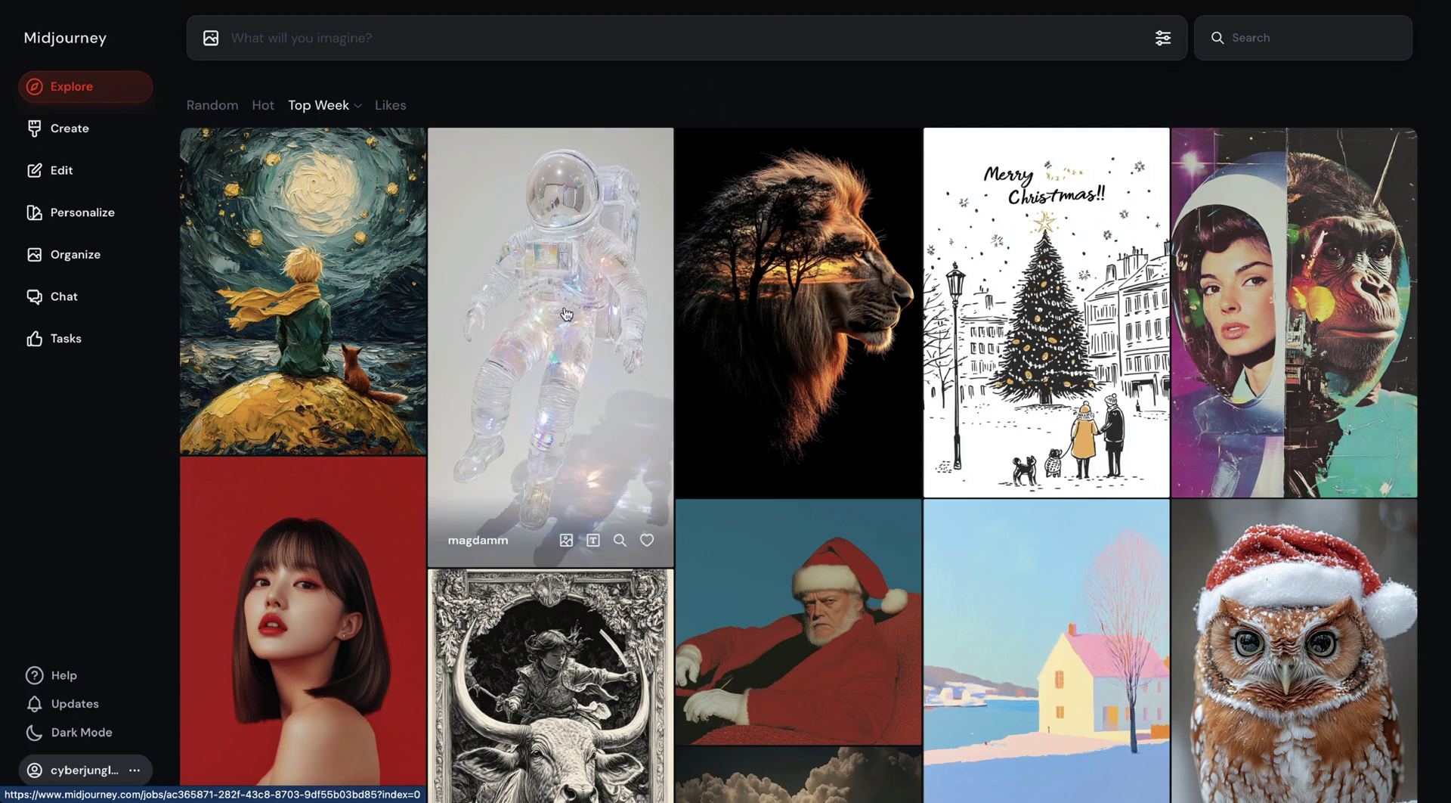
Step: Create another empty moodboard, Moodboard #2, from the Personalize page
left_click(95, 221)
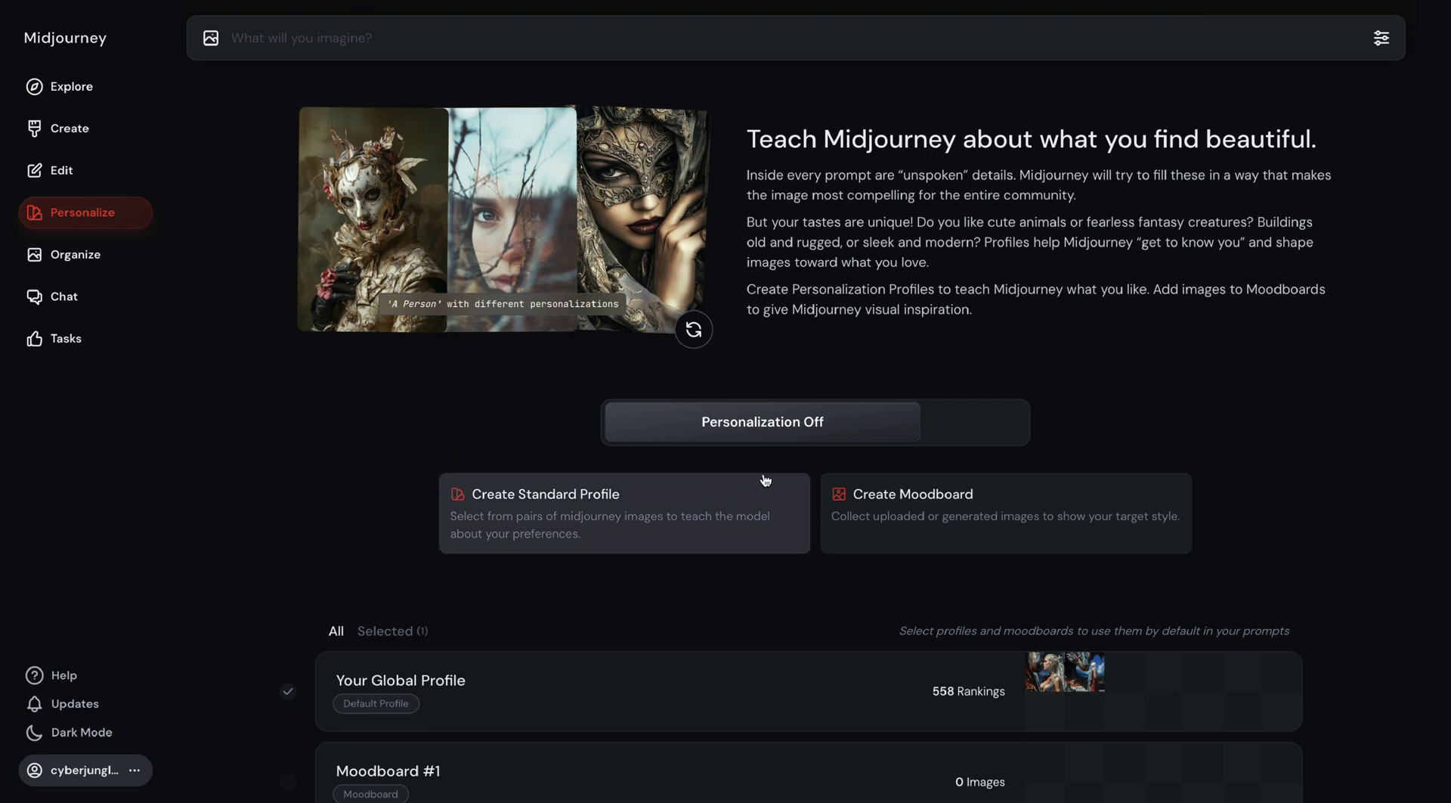
left_click(1017, 526)
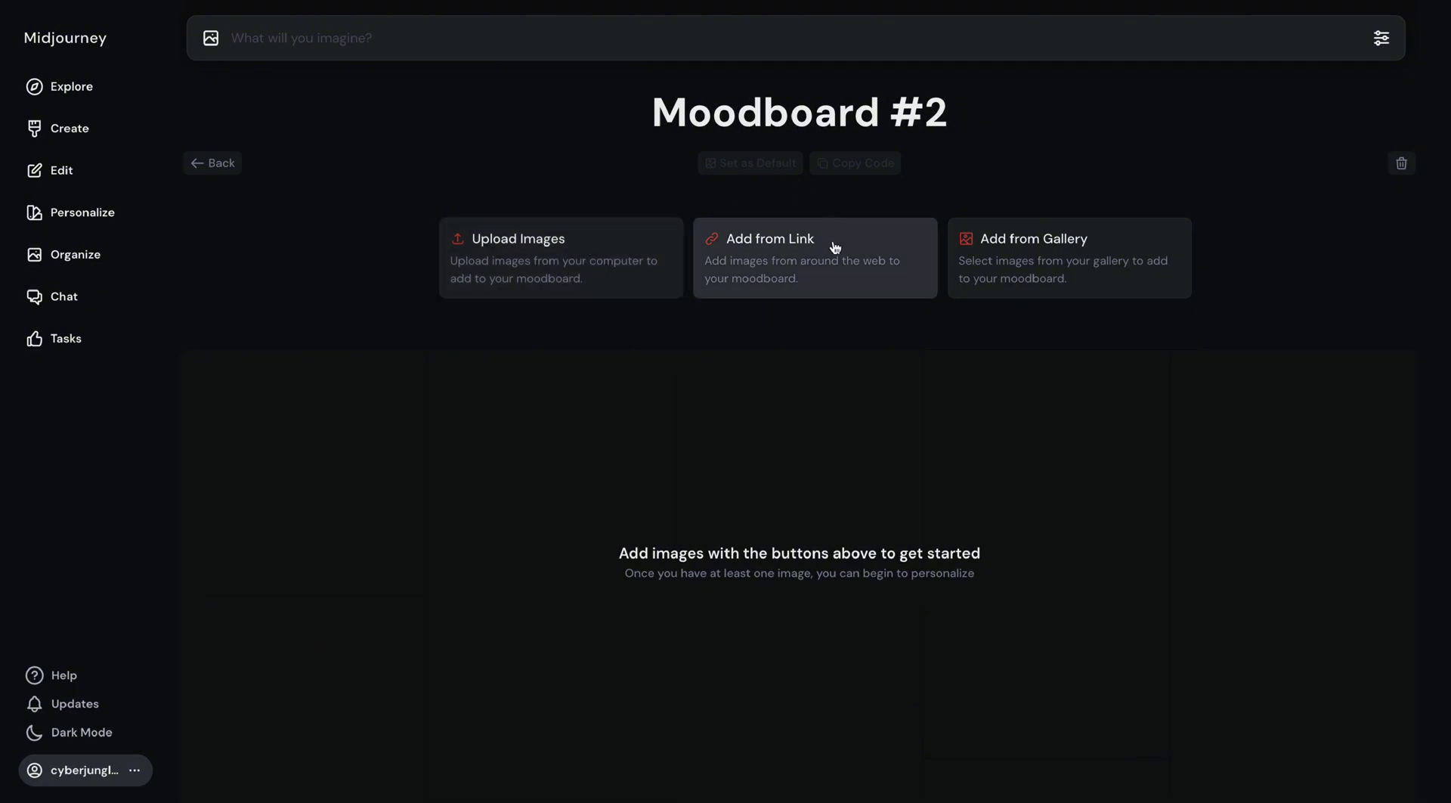
Step: Preview images in the Moodboard Collection 2 folder and select all 25 for upload
left_click(1033, 242)
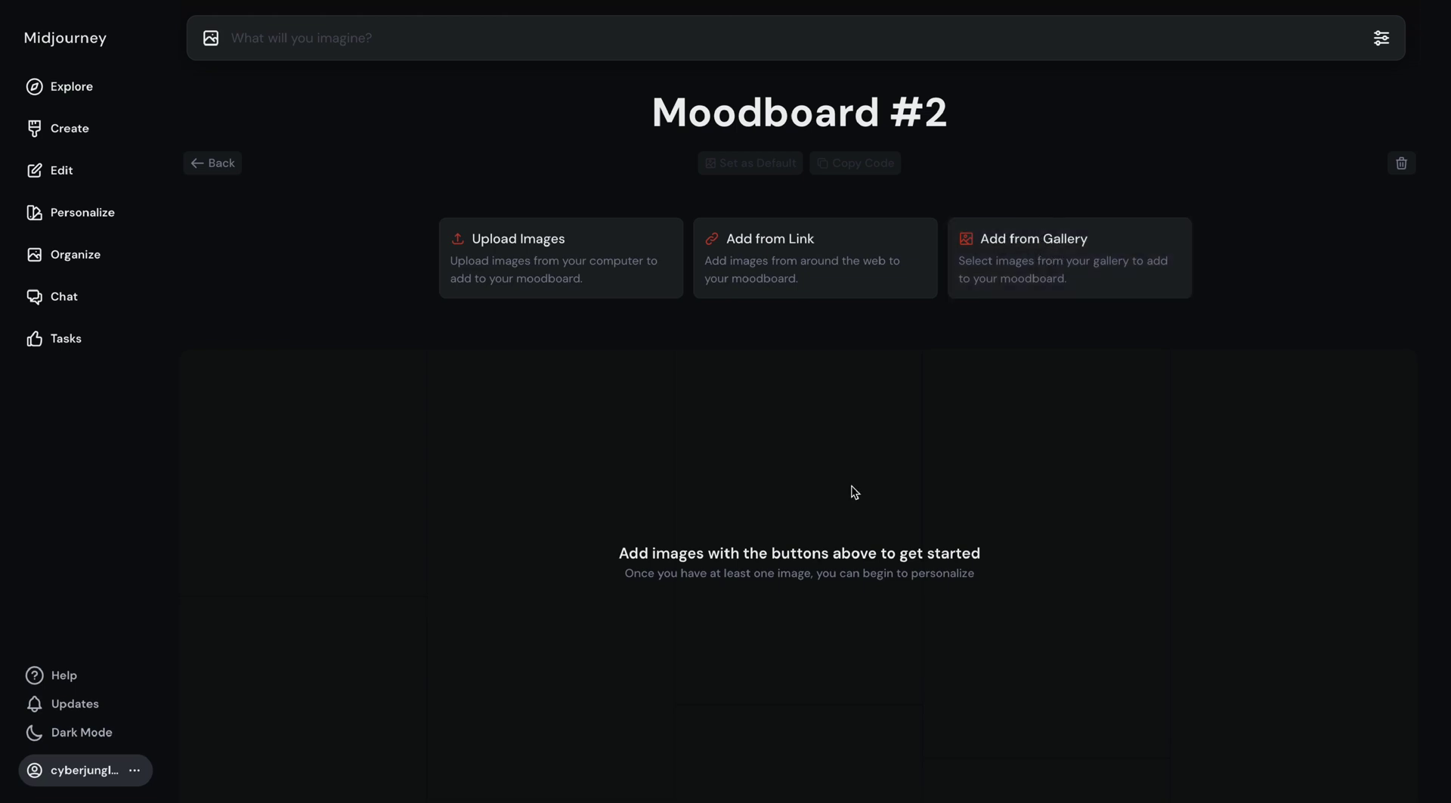
left_click(583, 259)
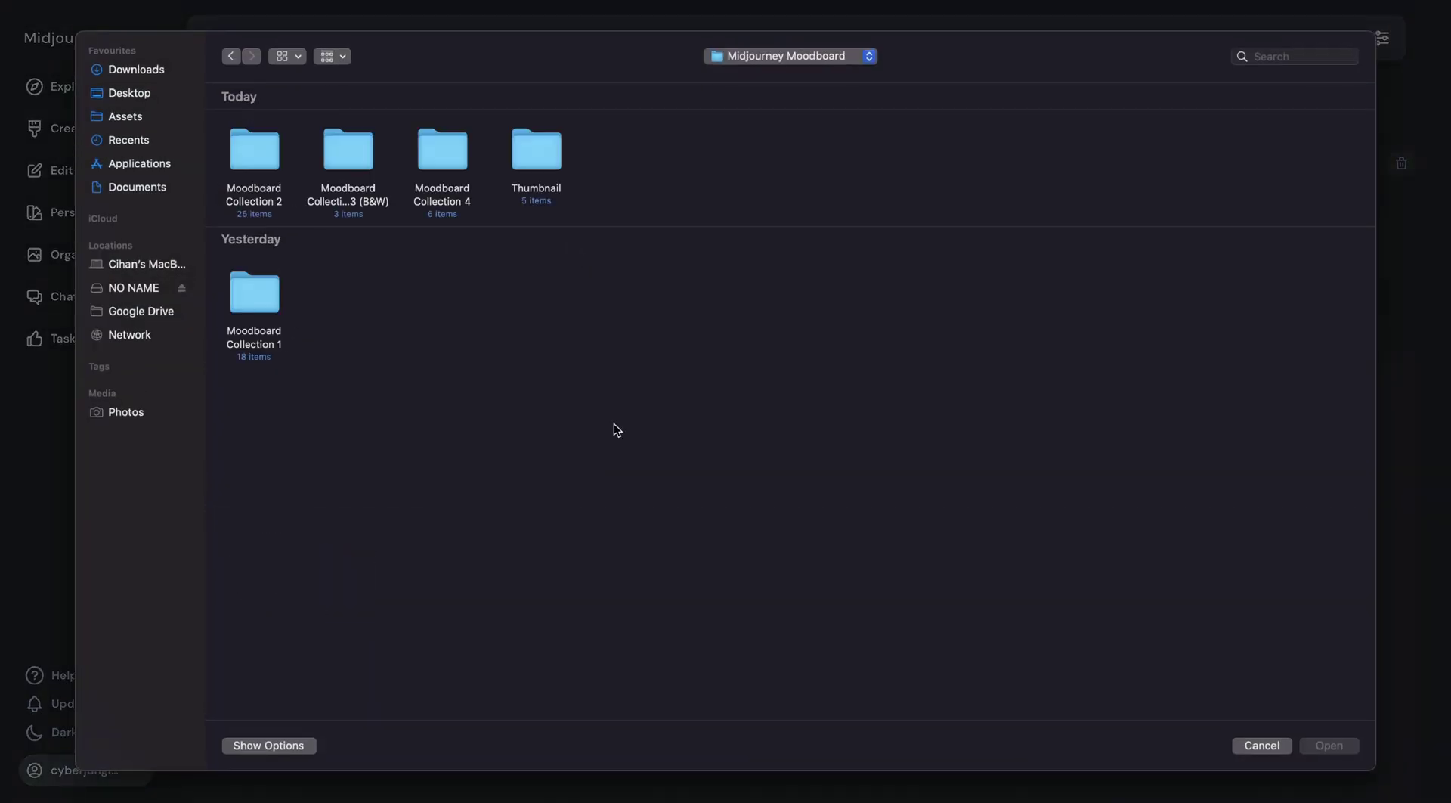
double_click(254, 150)
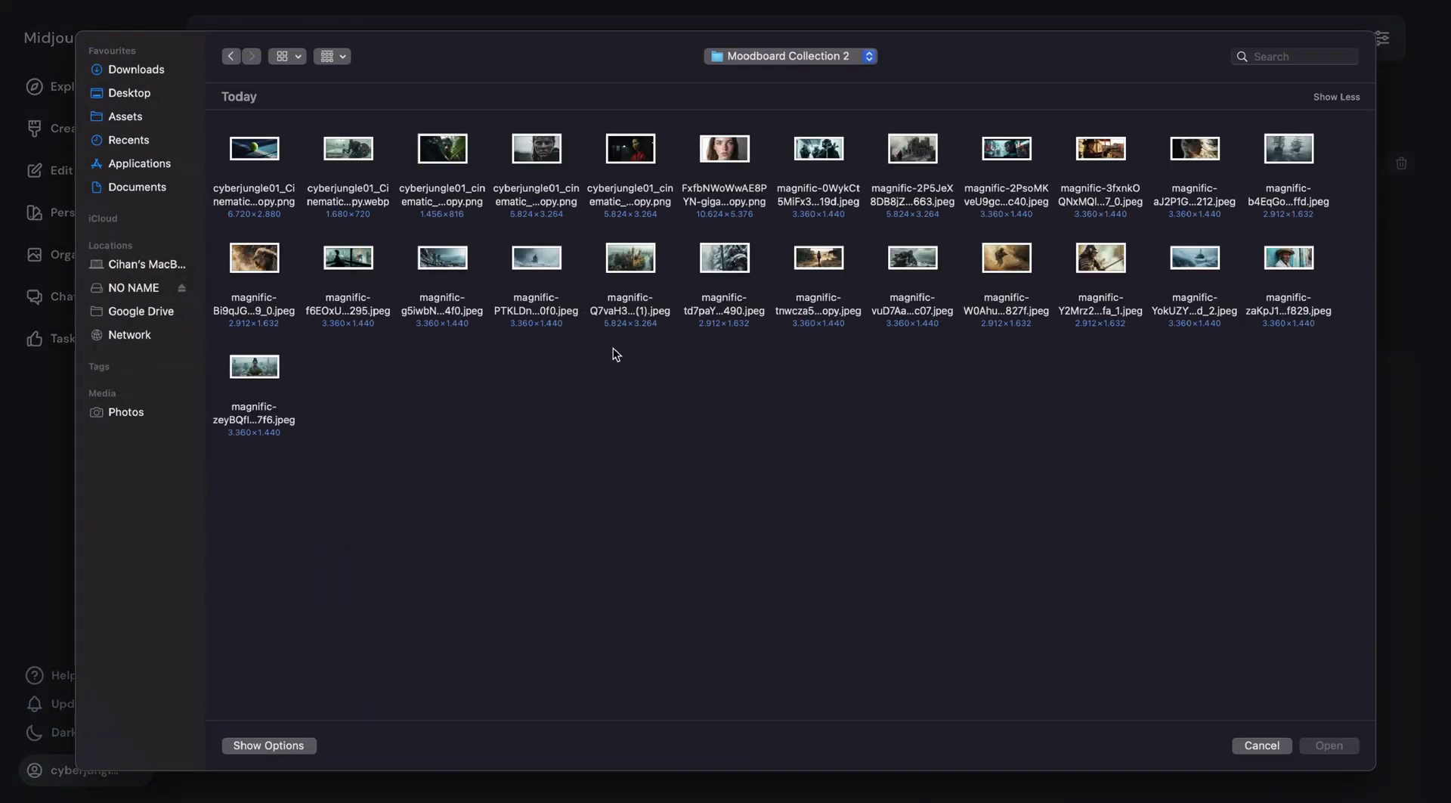
left_click(348, 257)
key("space")
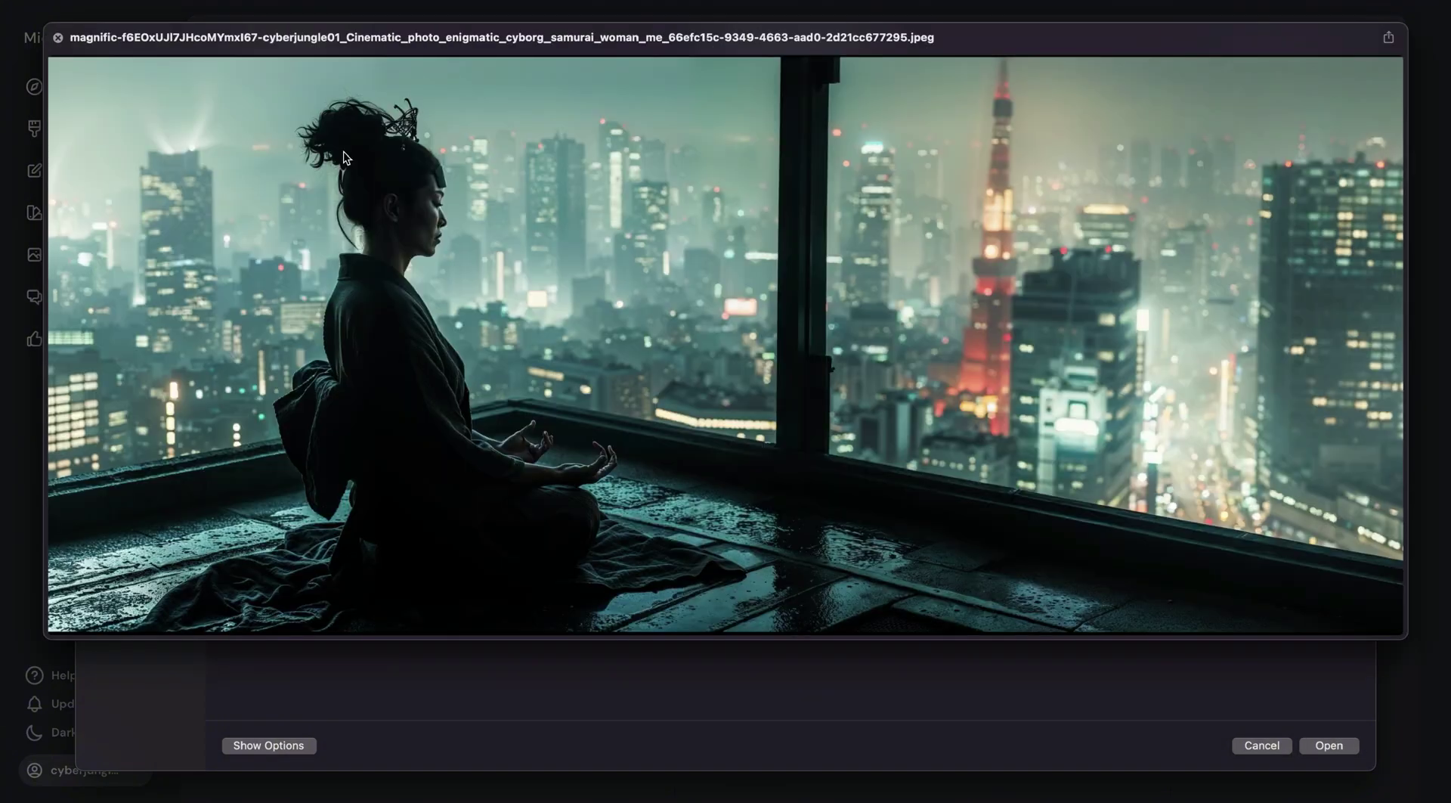
key("Down")
key("Down")
key("Down")
key("Down")
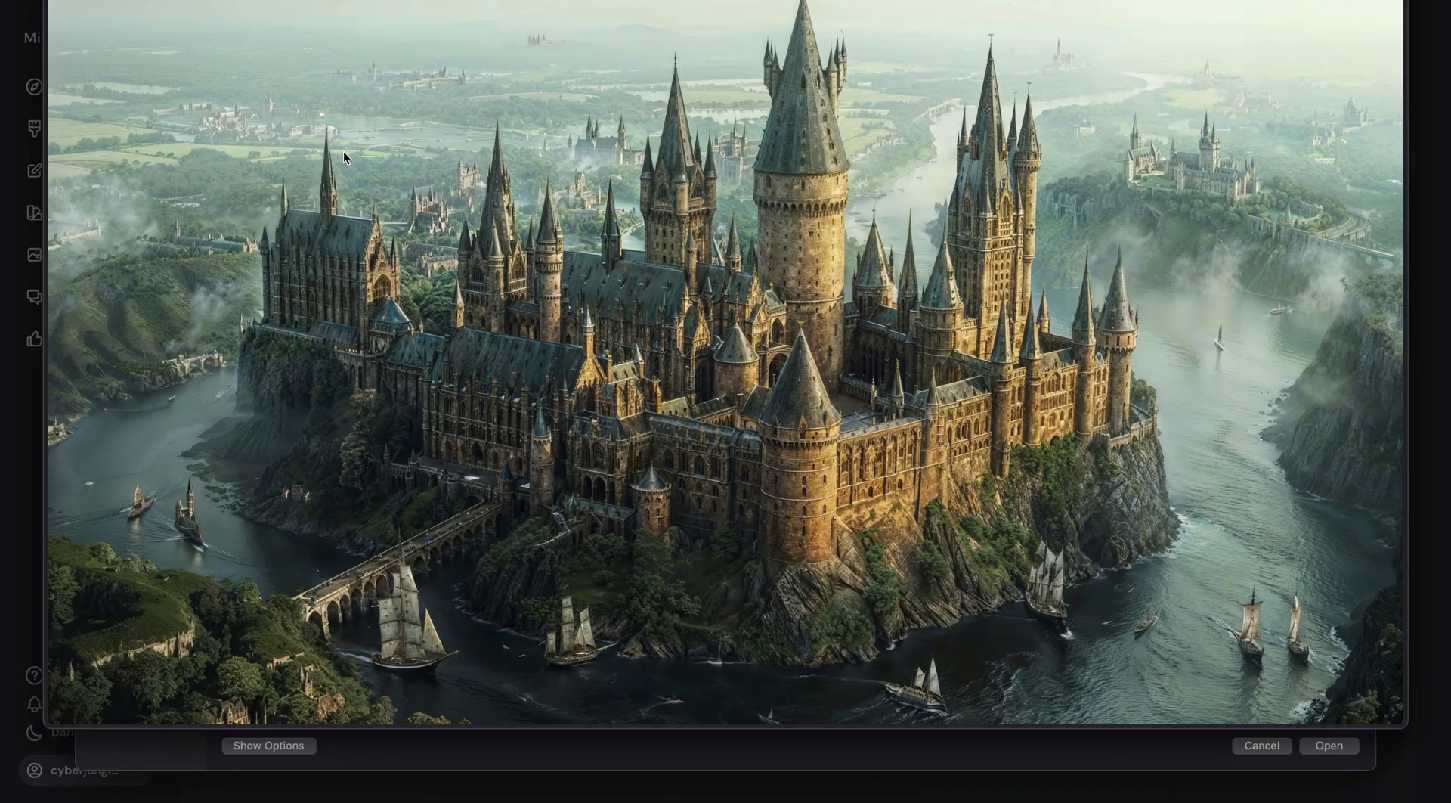
key("Down")
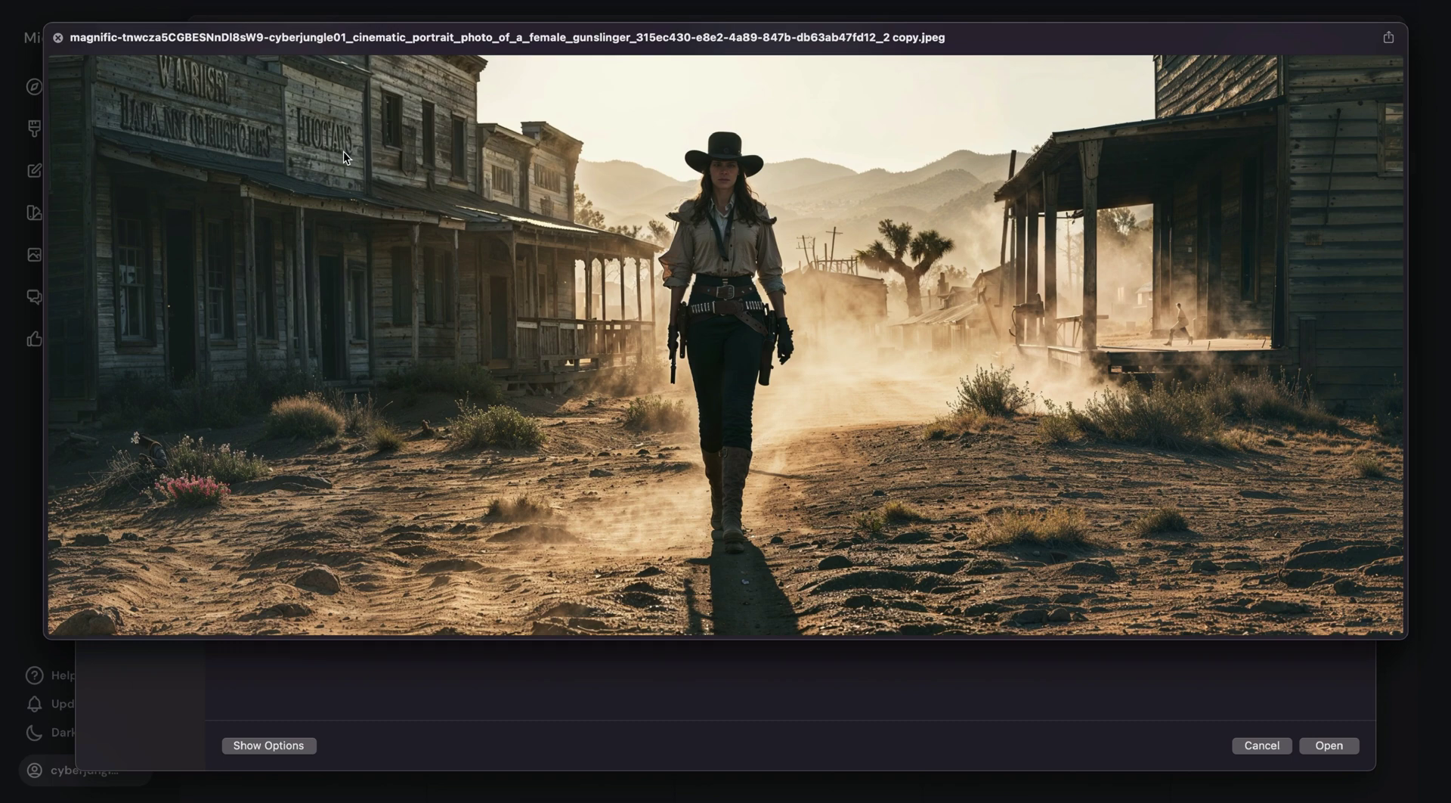
key("space")
key("super+a")
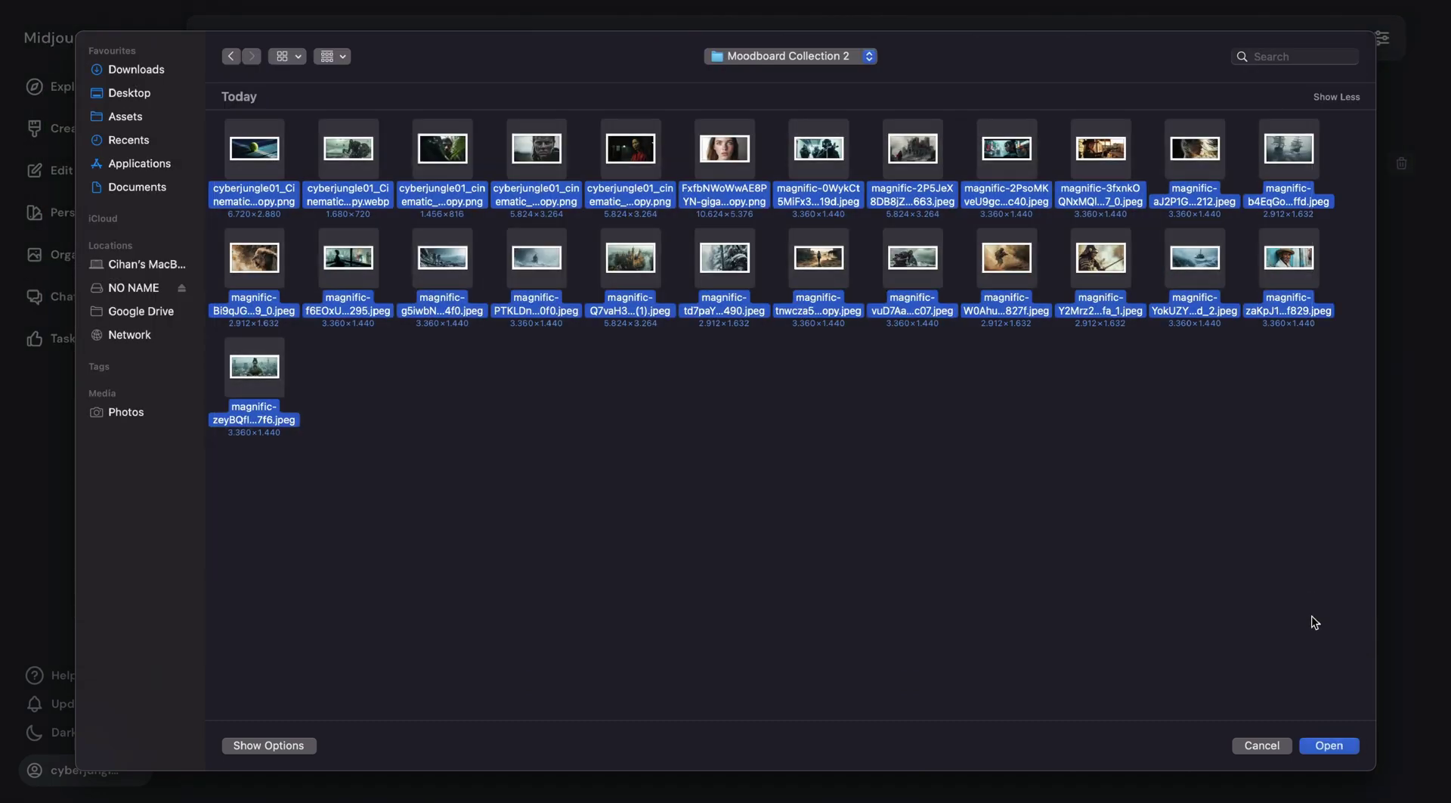
Step: Upload the chosen images and rename Moodboard #2 to 'Photorealistic Cinematic Style'
left_click(1338, 746)
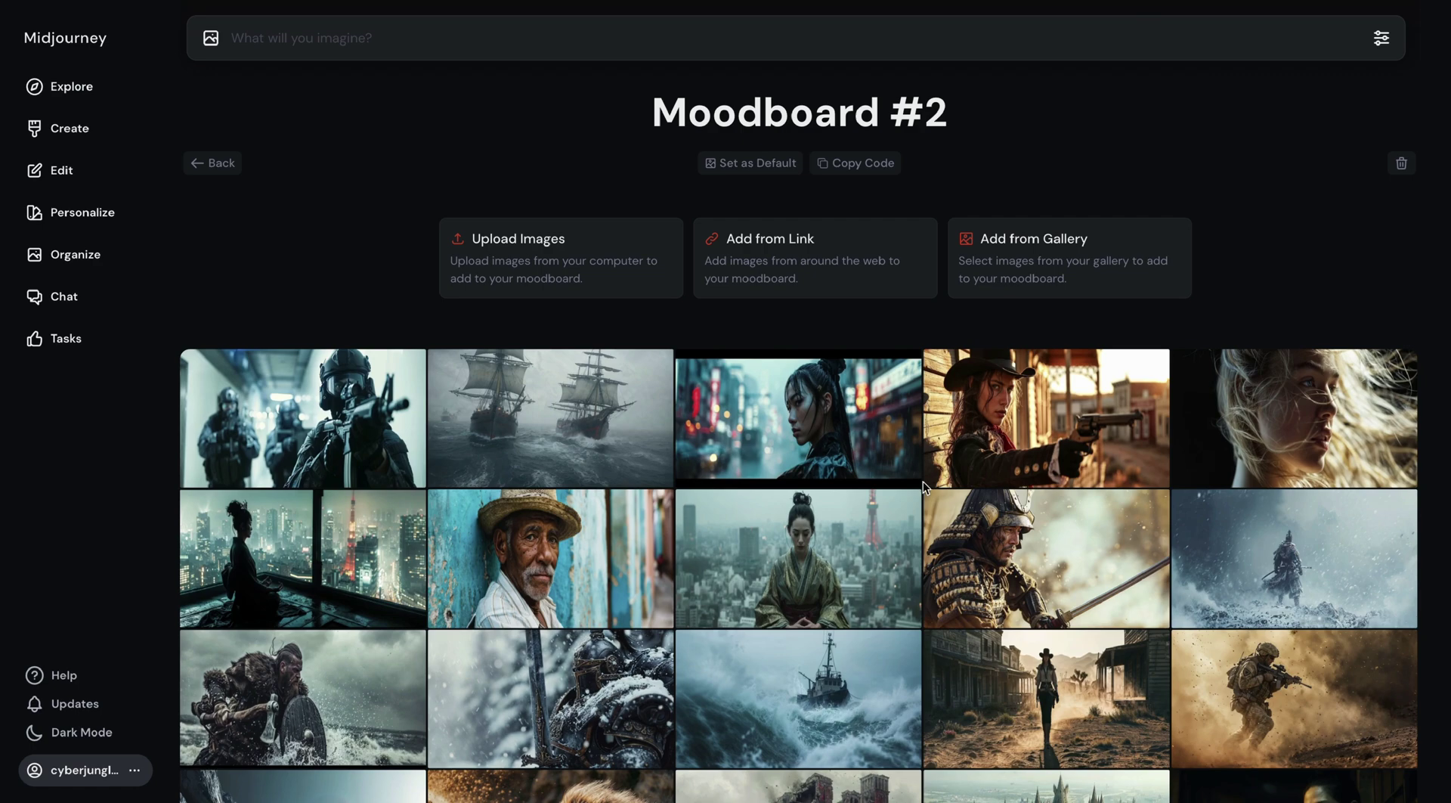
left_click(814, 113)
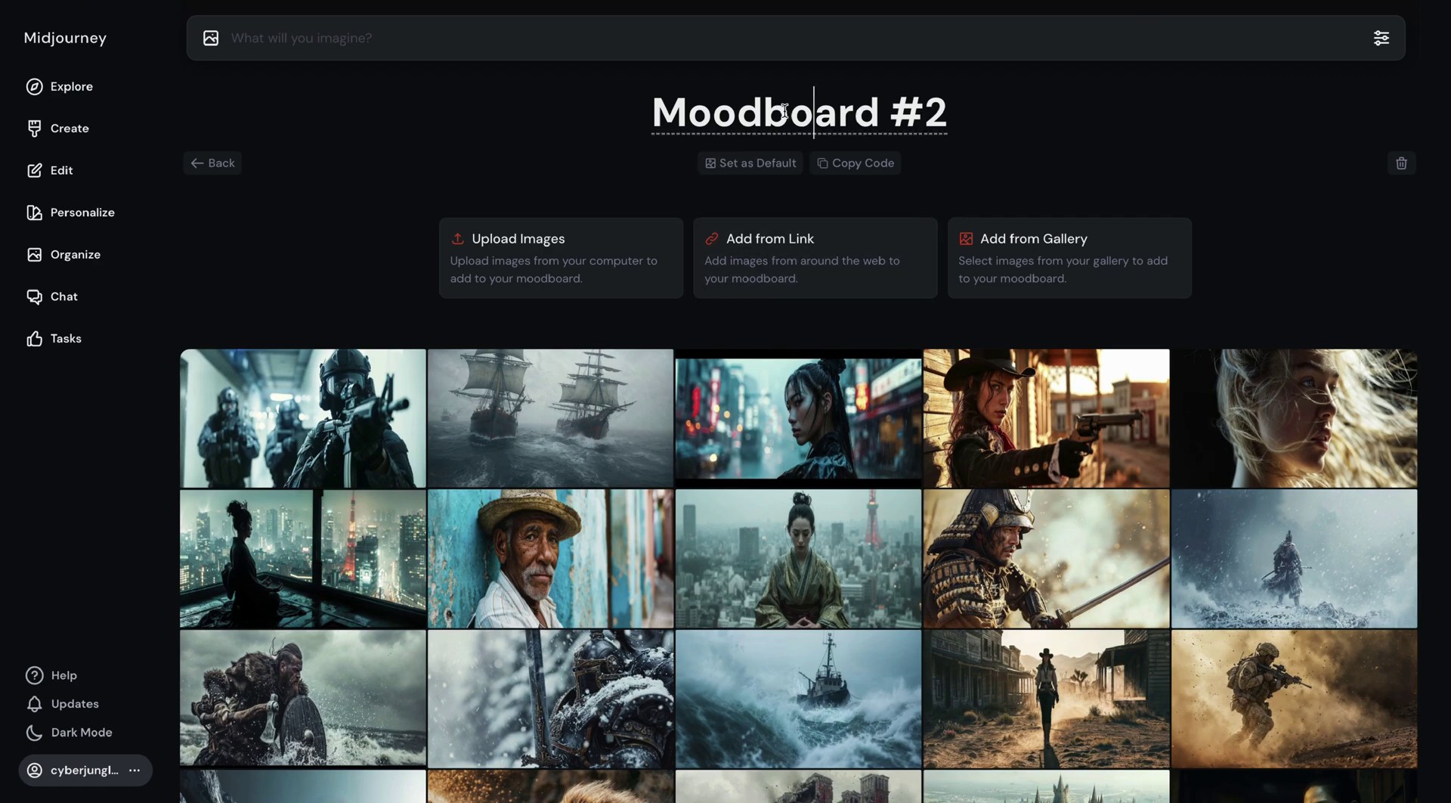
triple_click(802, 113)
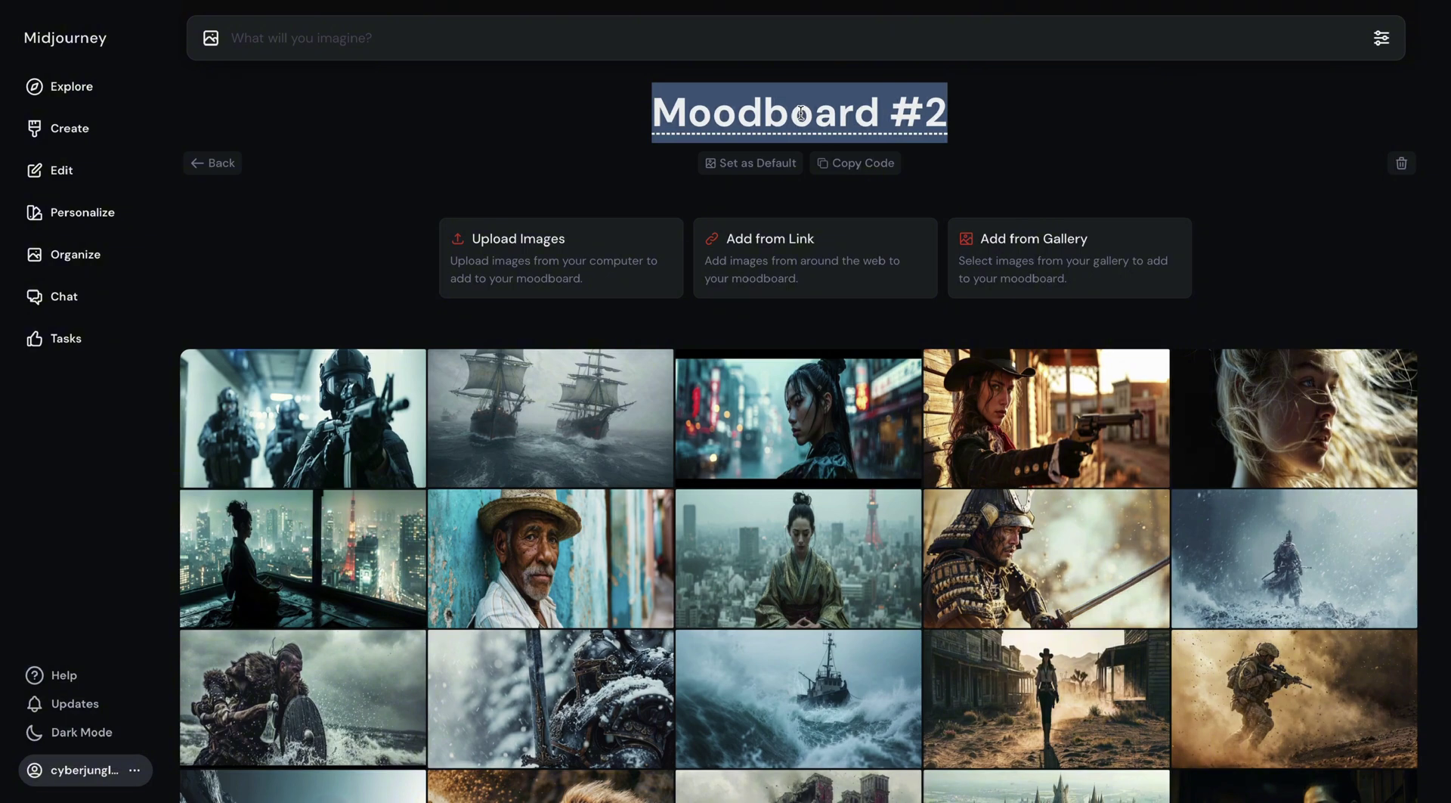
type("Photorealisti")
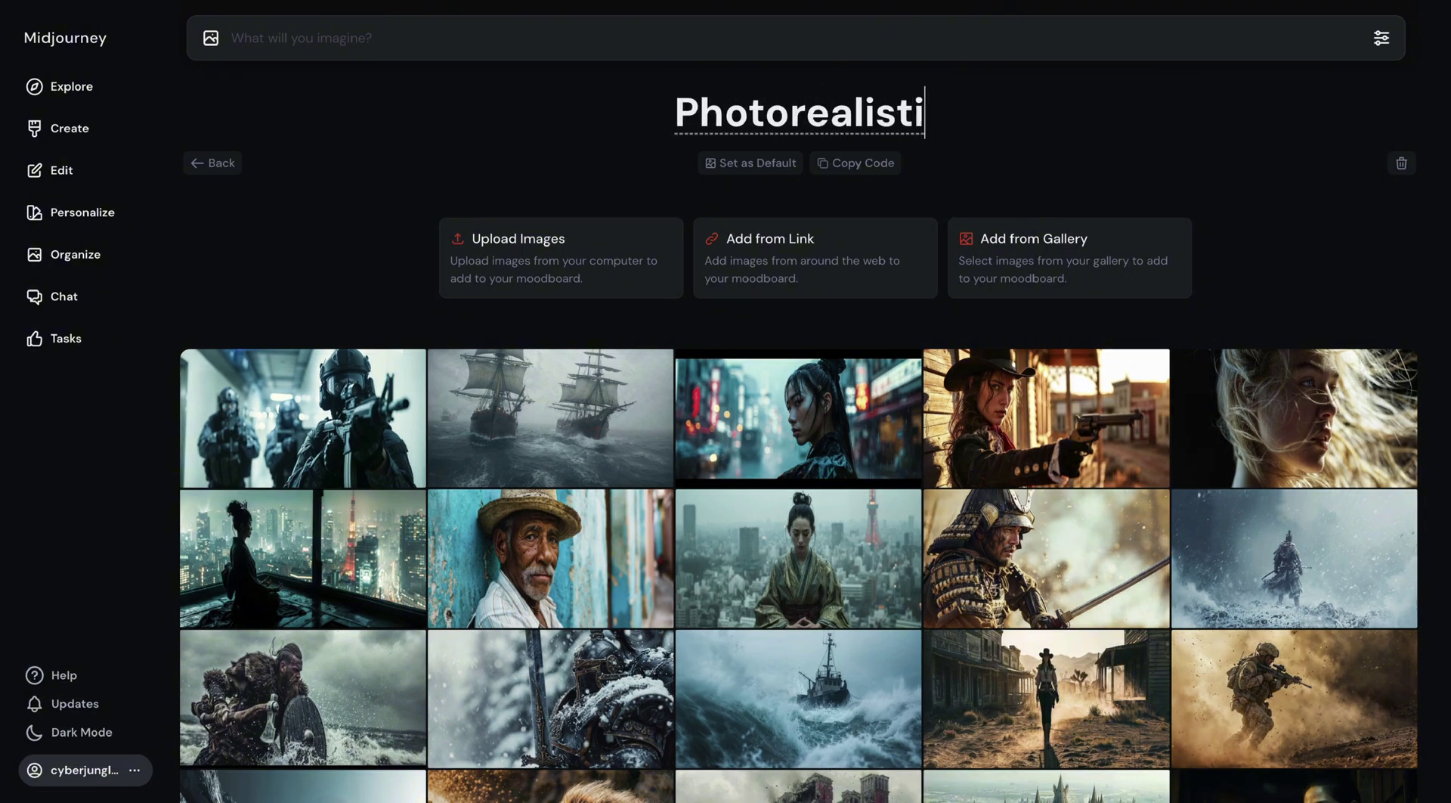
type("c Cinematic")
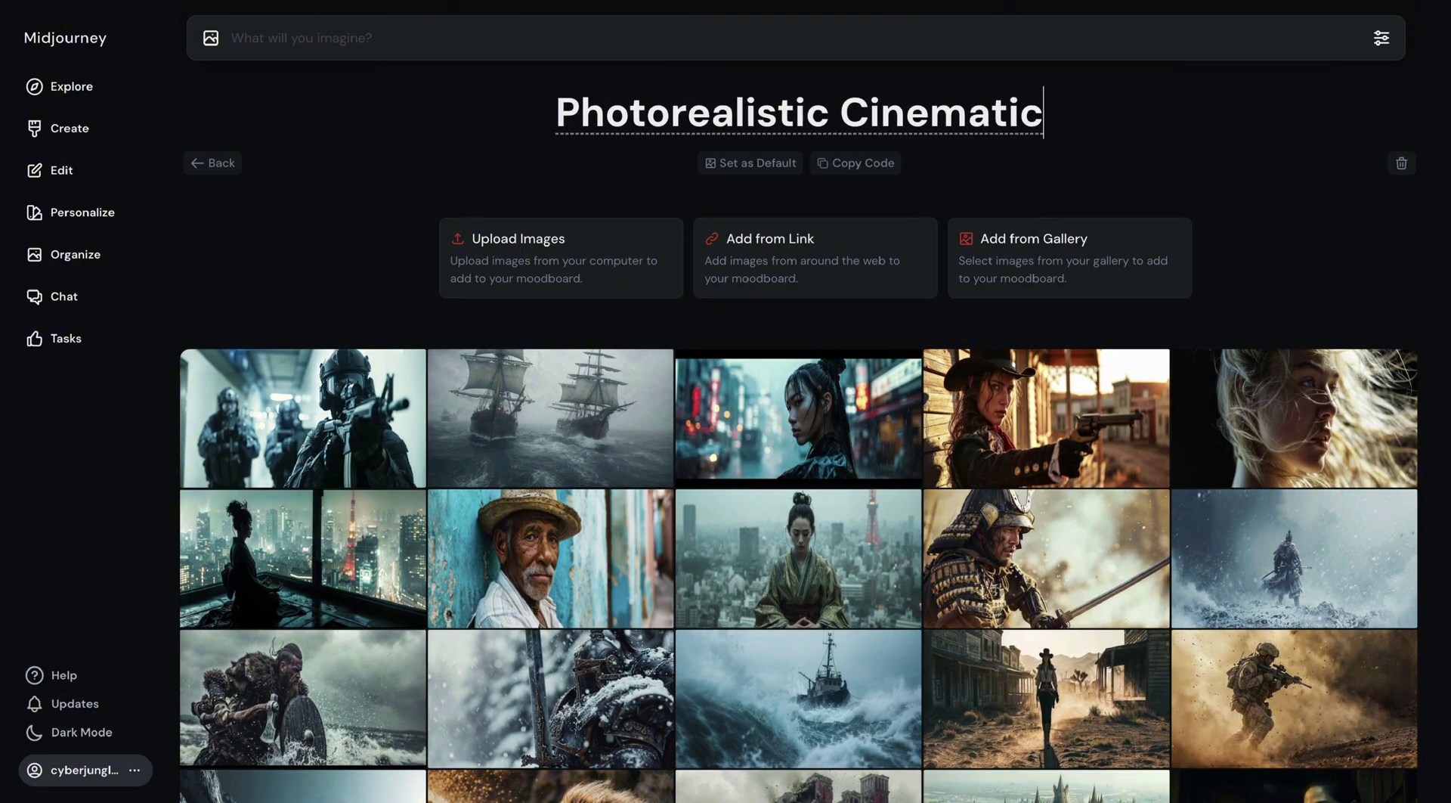
type(" Style")
left_click(901, 213)
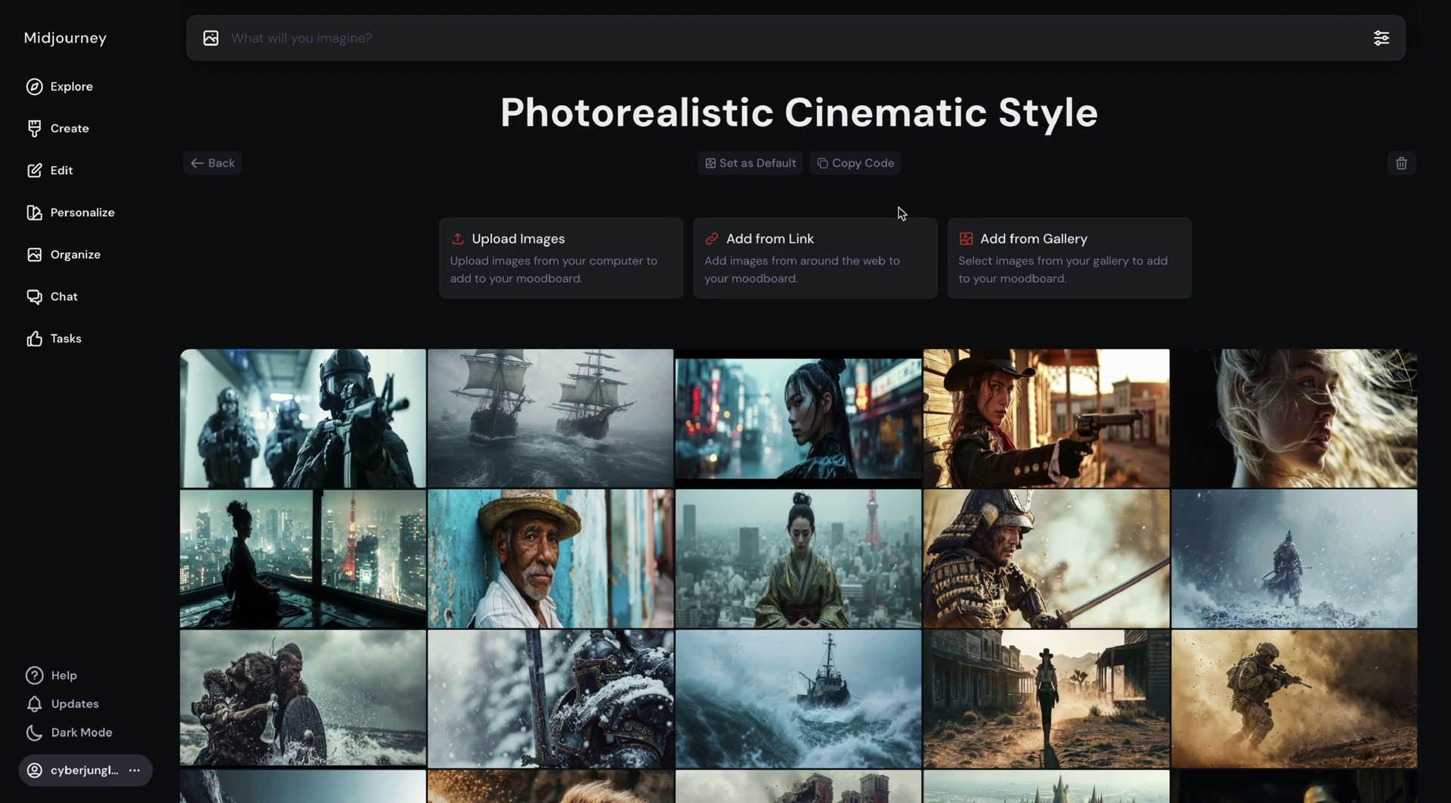
Step: Submit 'Cinematic photo of a couple visiting a Christmas Market' with the moodboard code and --ar 16:9
left_click(861, 163)
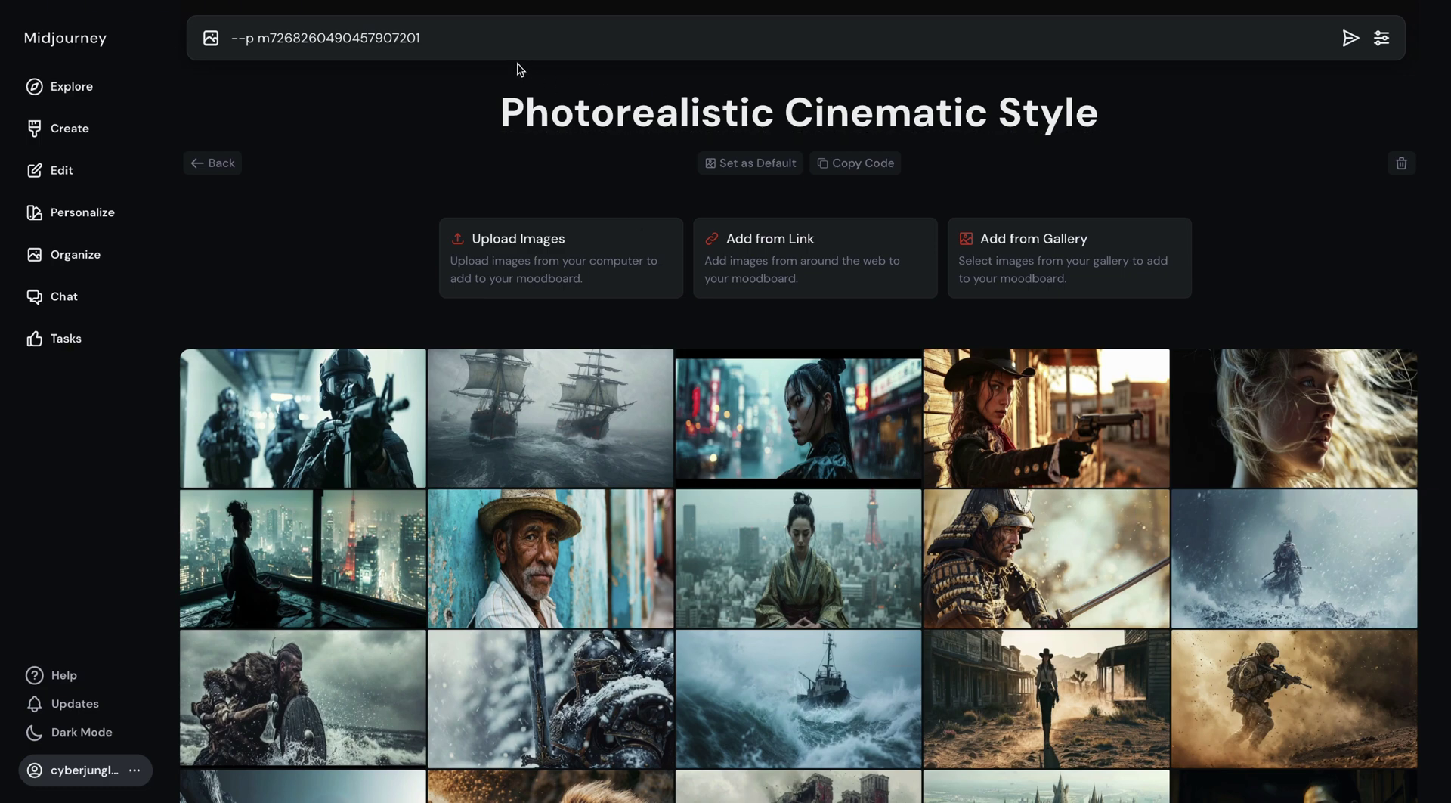
left_click(231, 38)
key("ctrl+v")
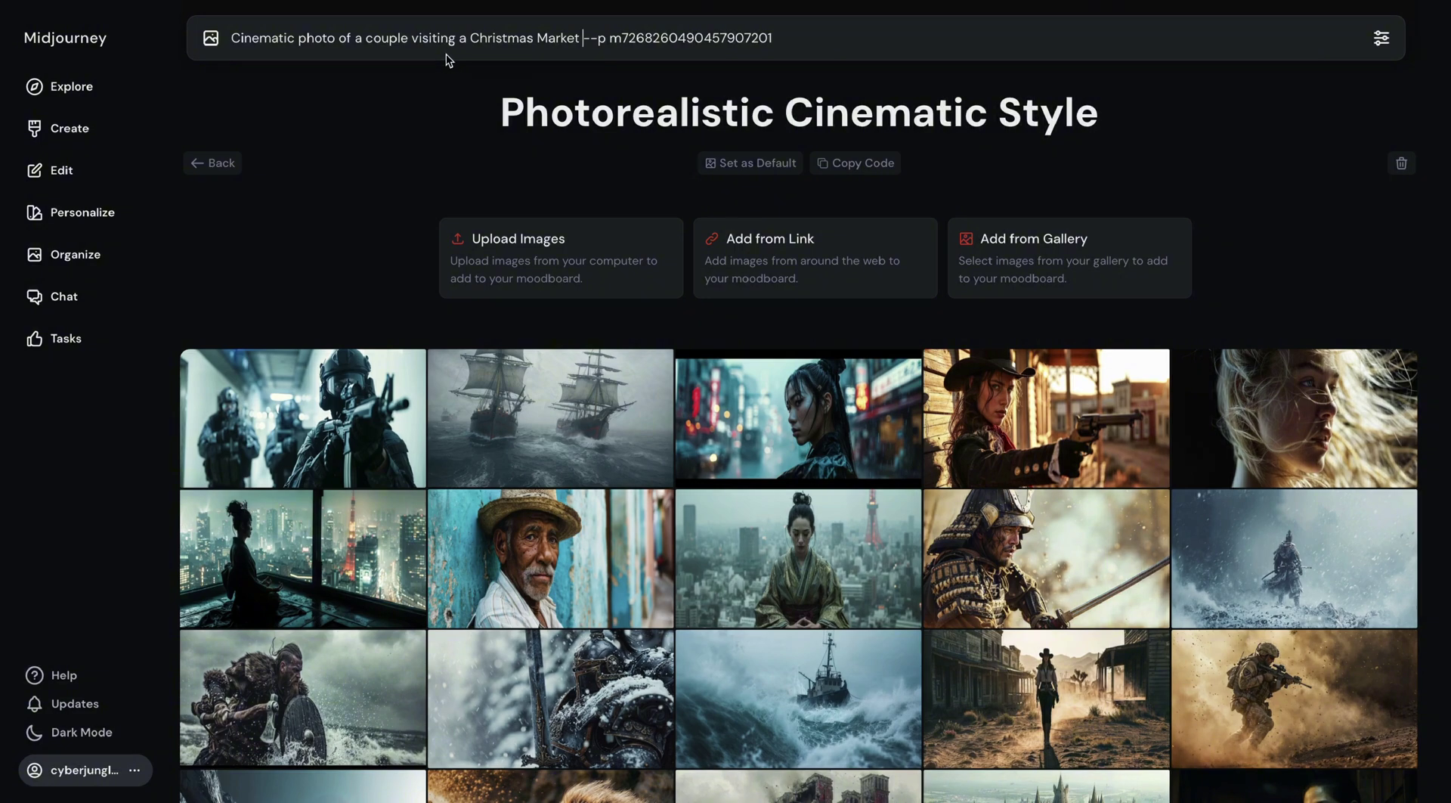
left_click(869, 42)
type("--ar 16:9")
key("Return")
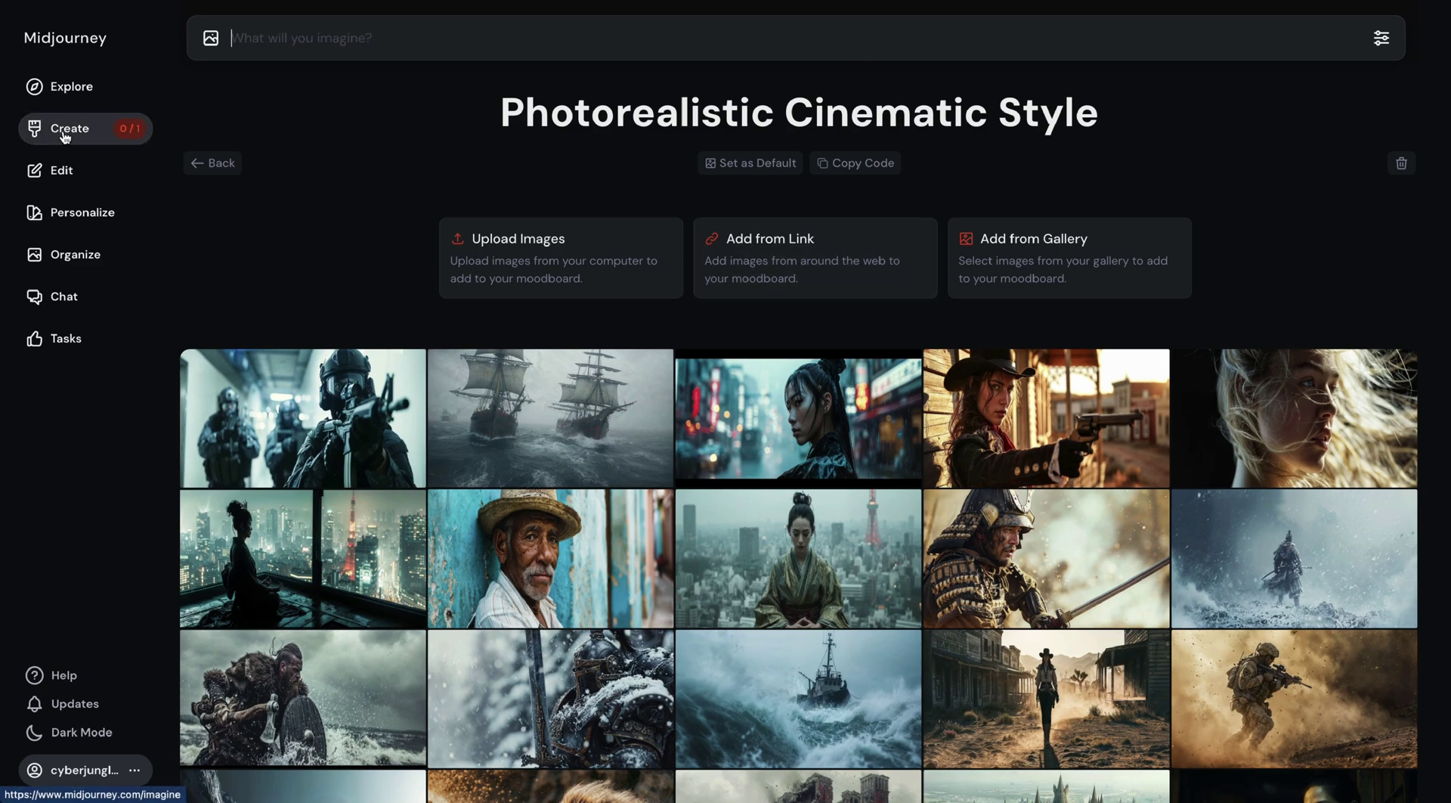
Step: Browse the Christmas Market results full size in the lightbox
left_click(69, 134)
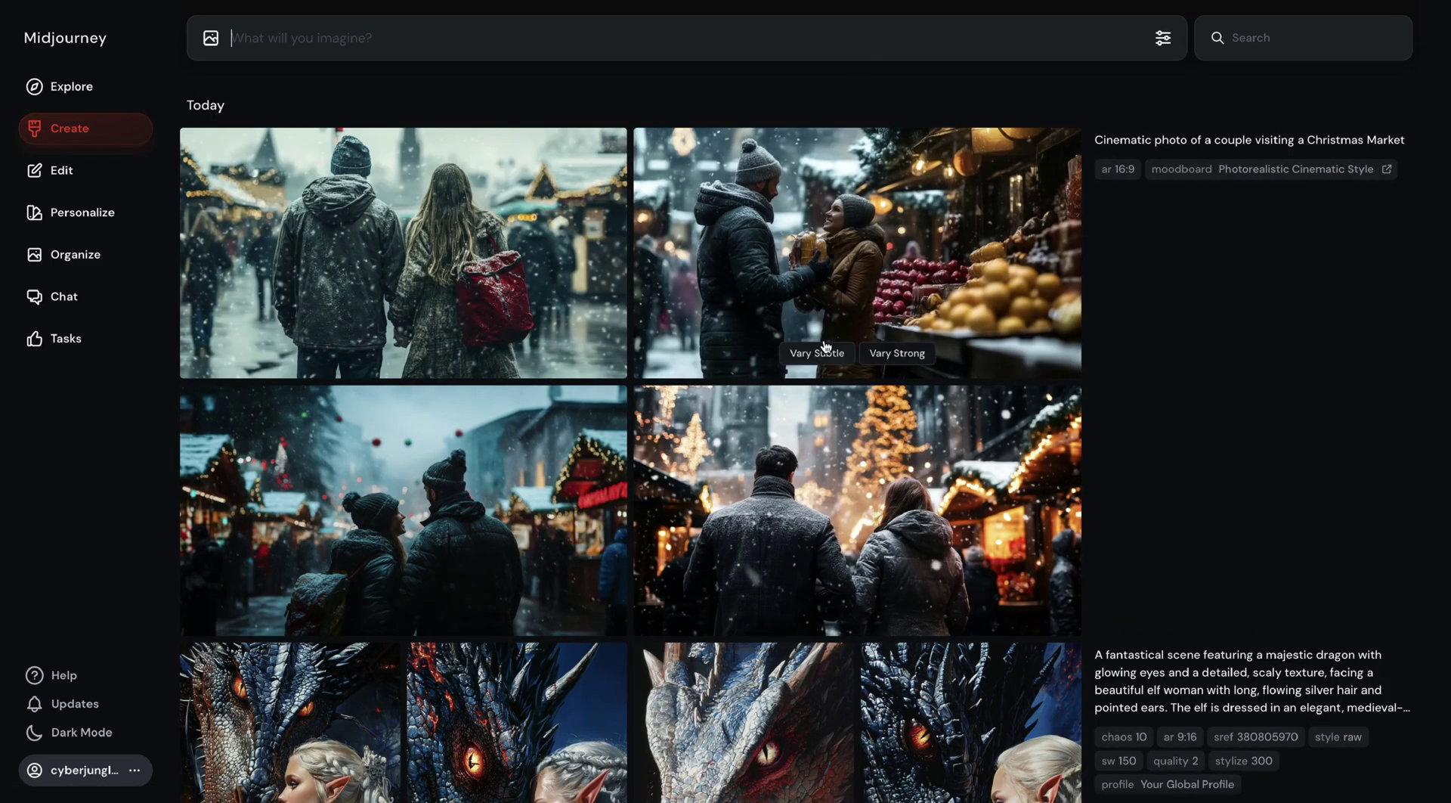
left_click(798, 260)
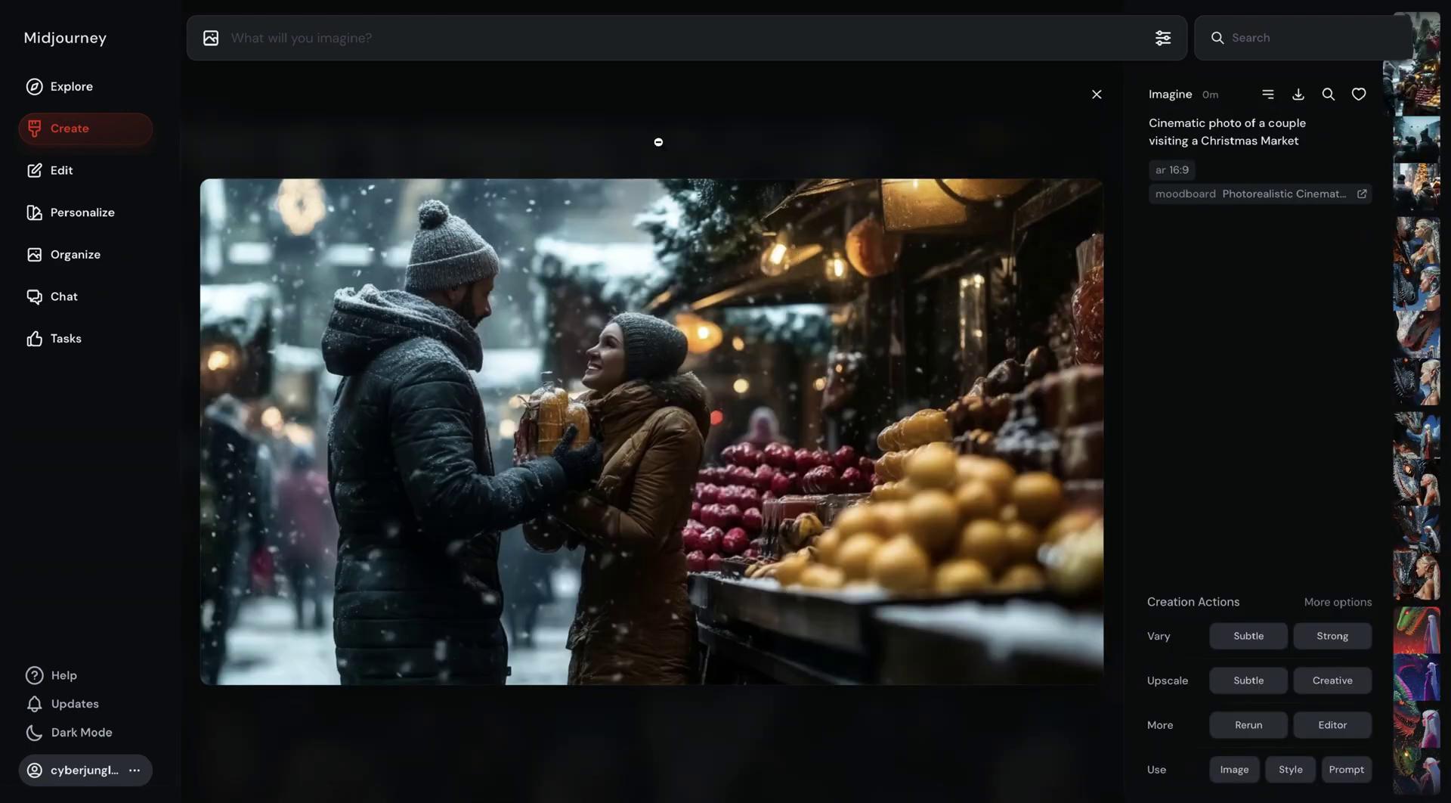
left_click_drag(665, 133, 1257, 206)
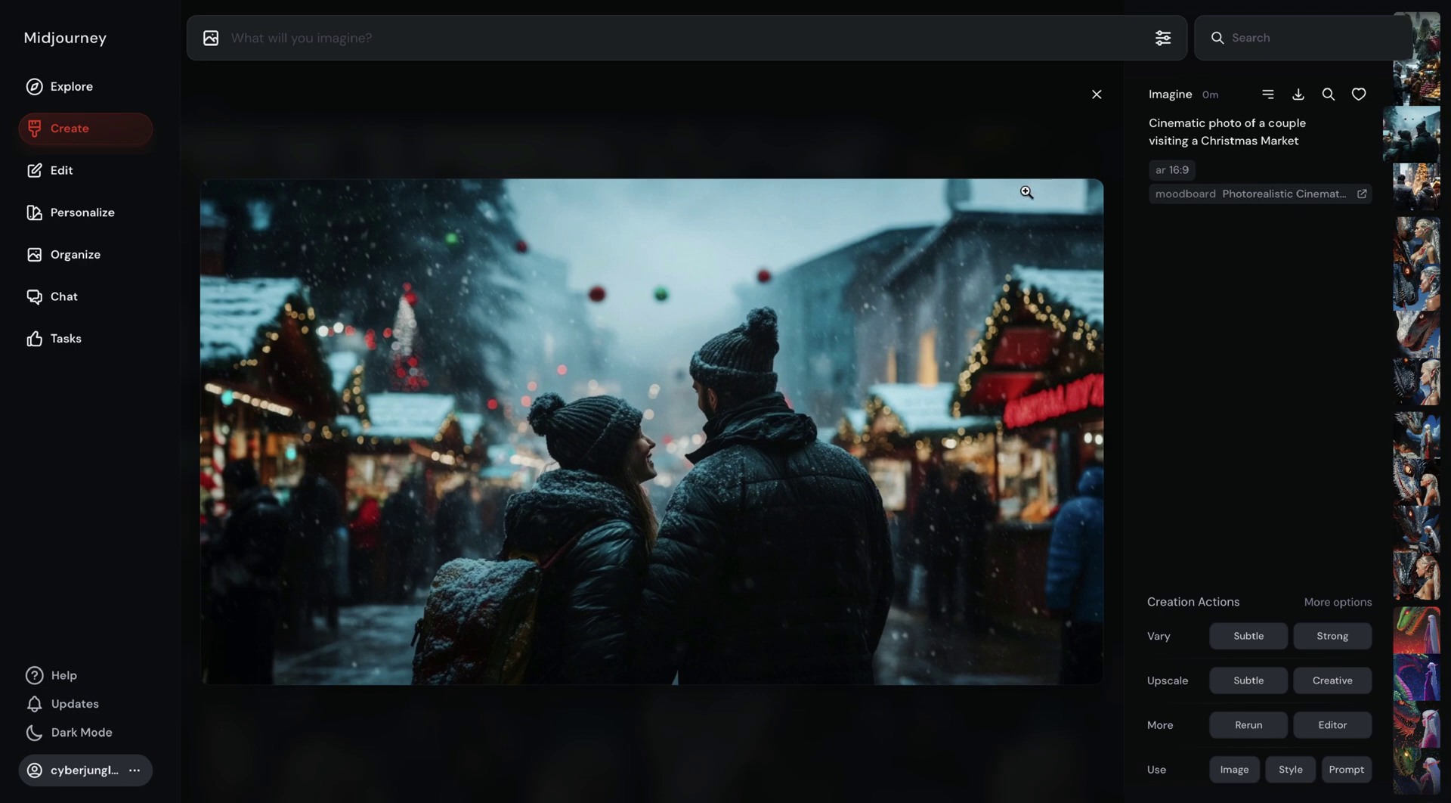
left_click(1097, 95)
Step: Change the prompt to 'Cinematic close up photo of a female detective holding a gun' and submit
left_click(401, 50)
type("a female detective holding a gun  --ar 16:9 --profile 88mwq3m --v 6.1")
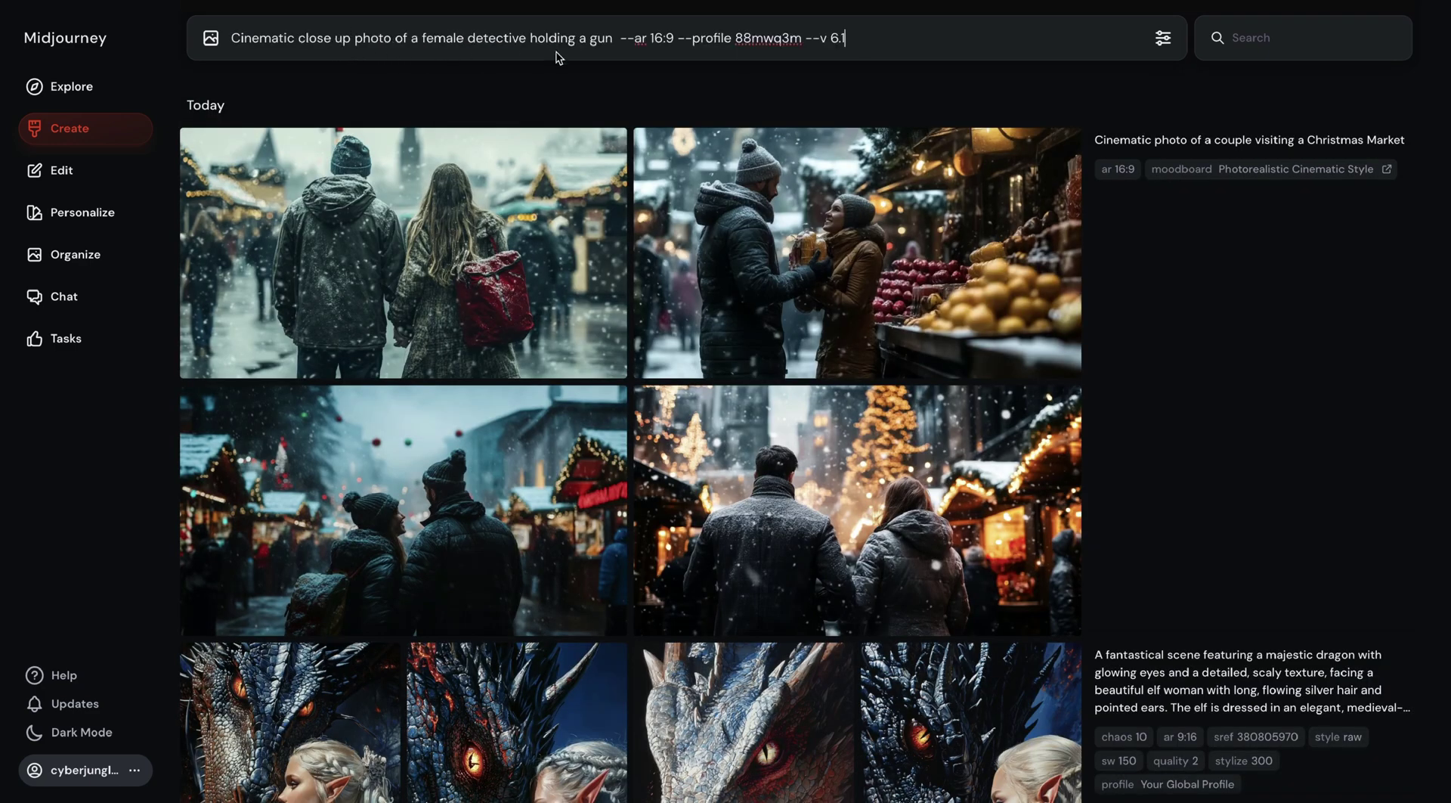
key("Return")
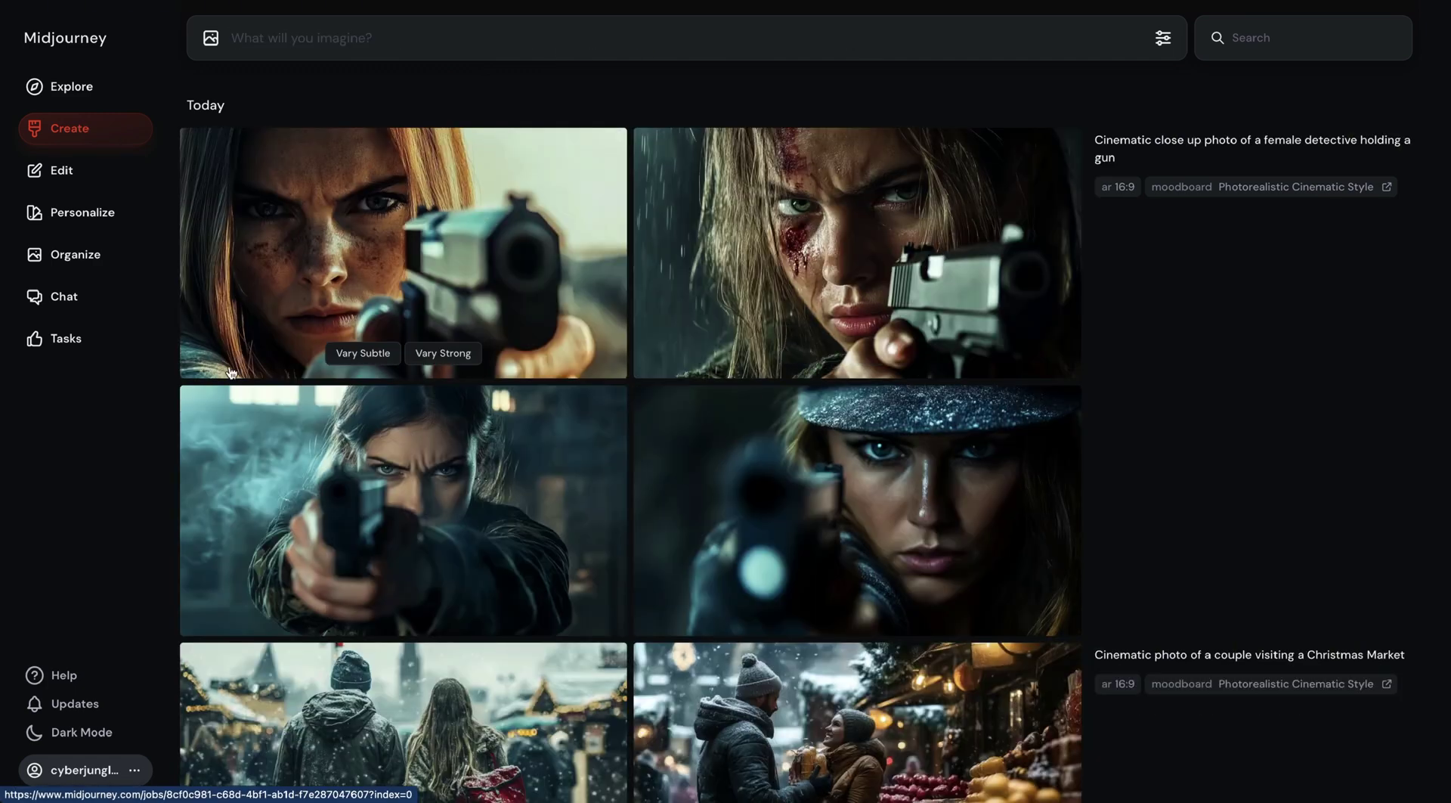
Step: Scroll through the Photorealistic Cinematic Style moodboard's images, then return to the Create page
left_click(144, 212)
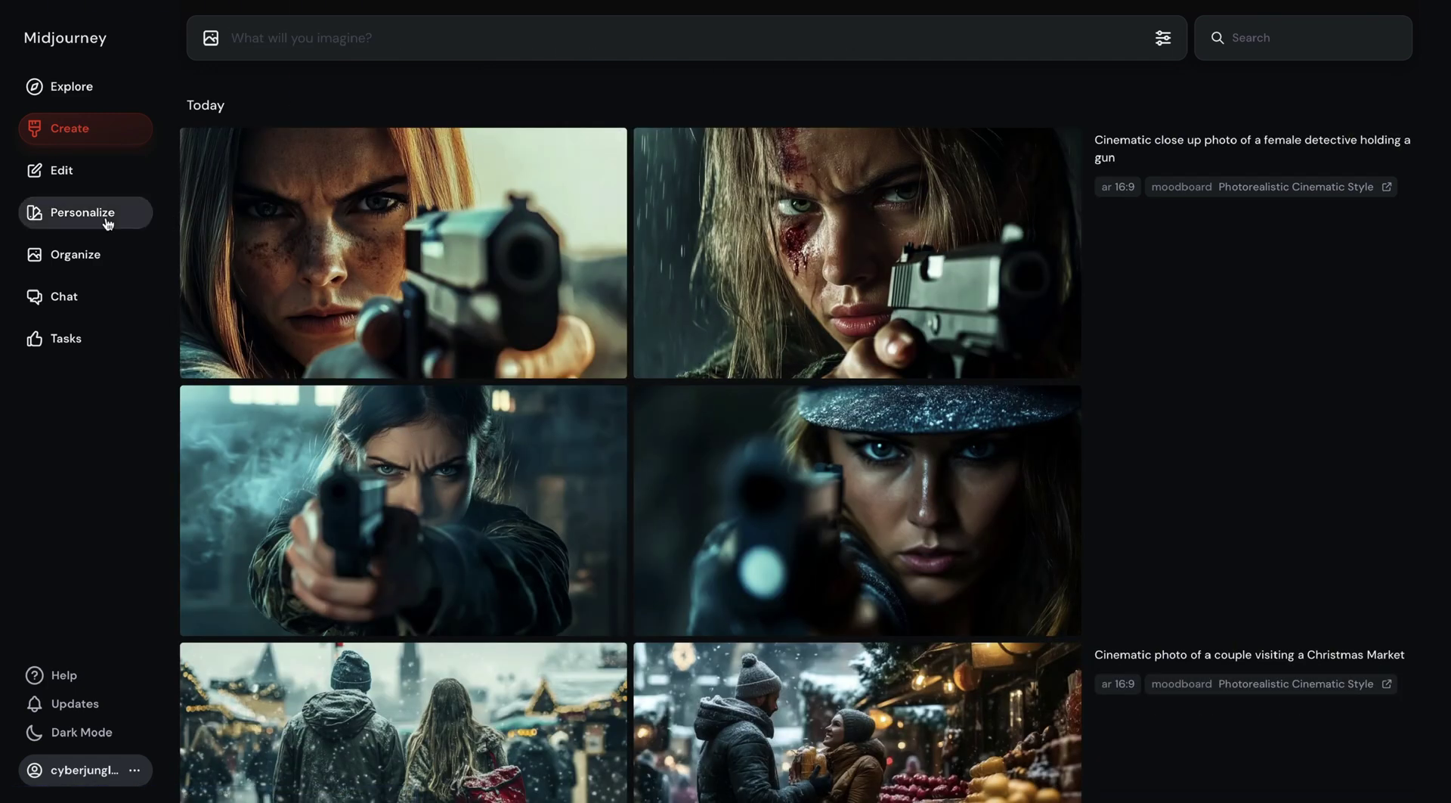
left_click(707, 597)
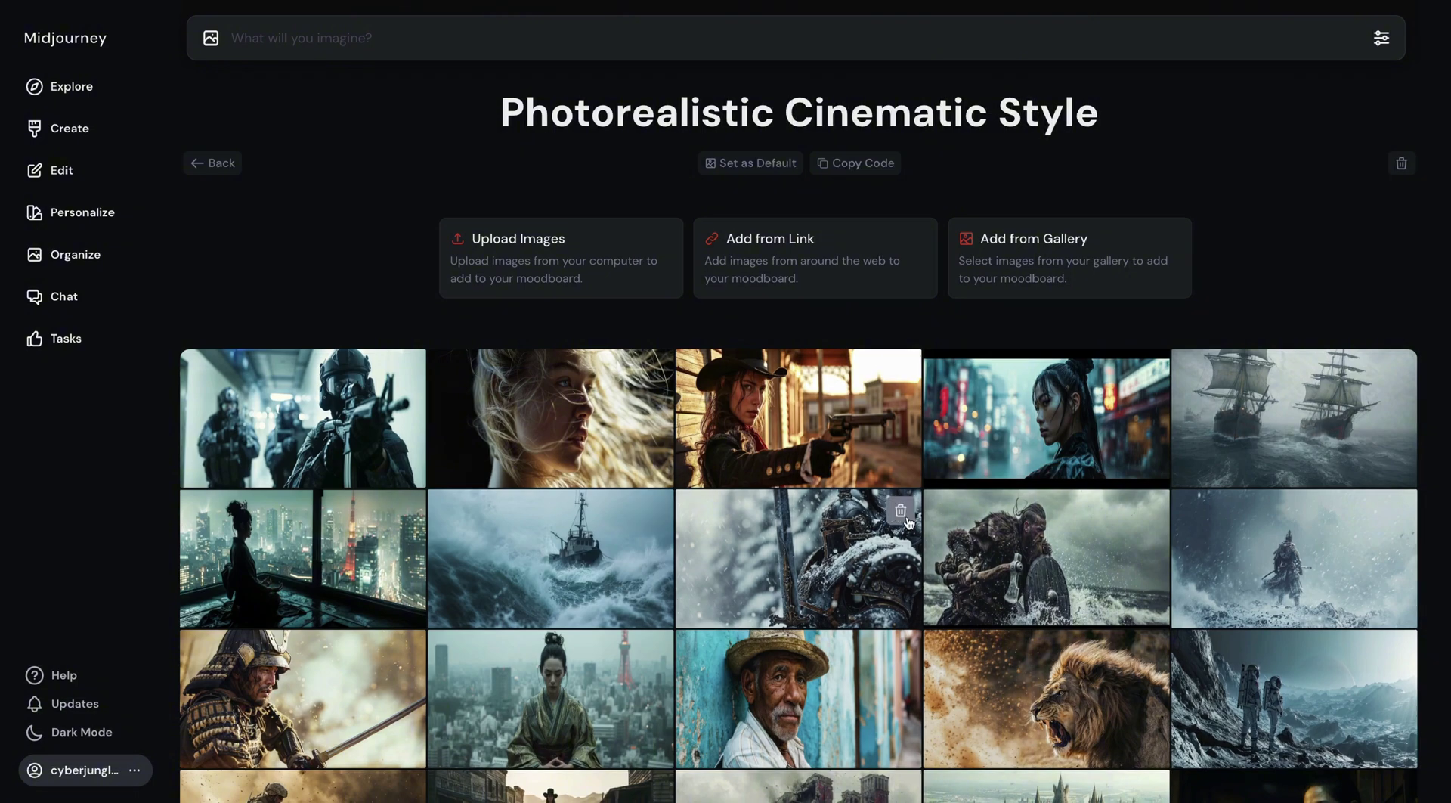
scroll(909, 523, "down", 5)
scroll(909, 522, "up", 1)
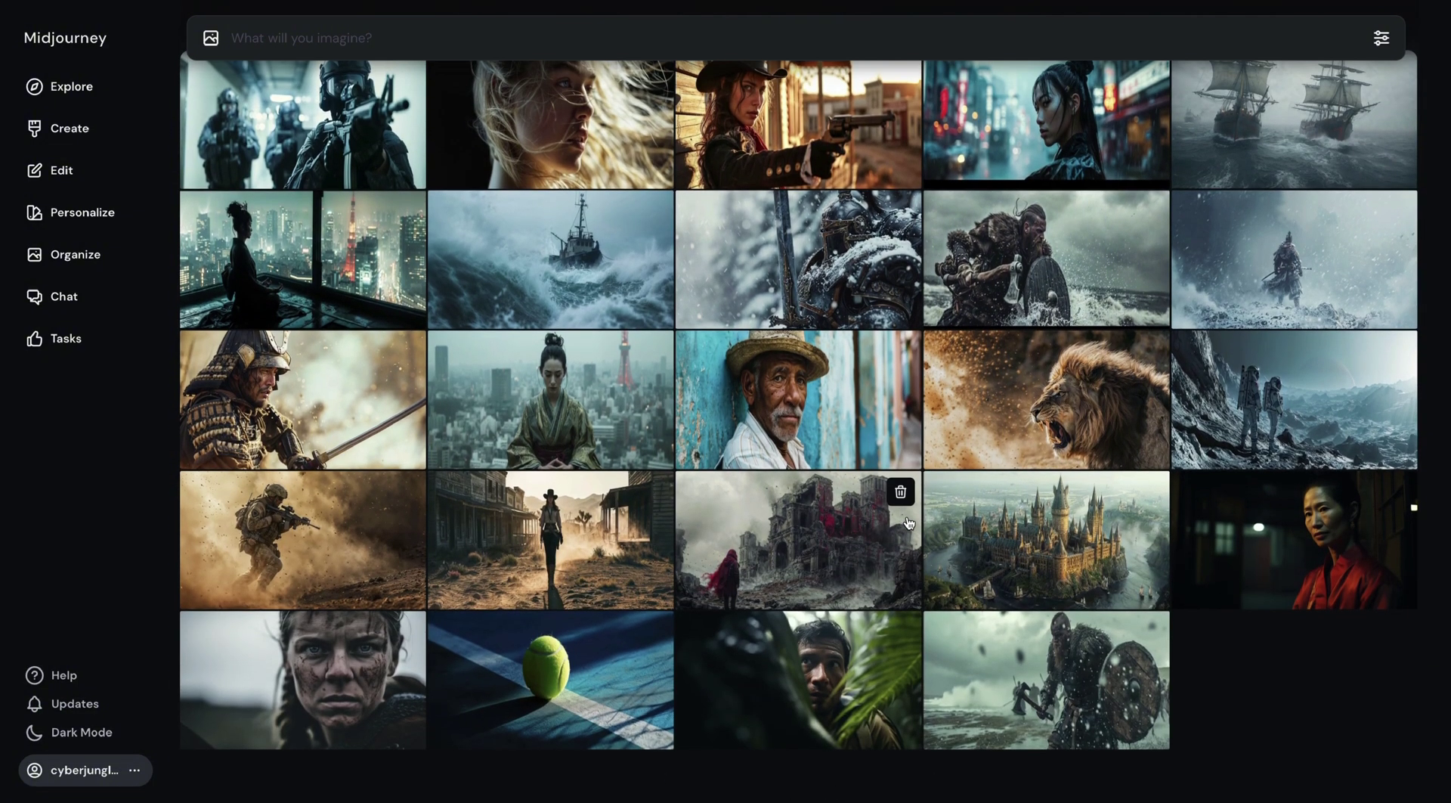
scroll(909, 523, "up", 2)
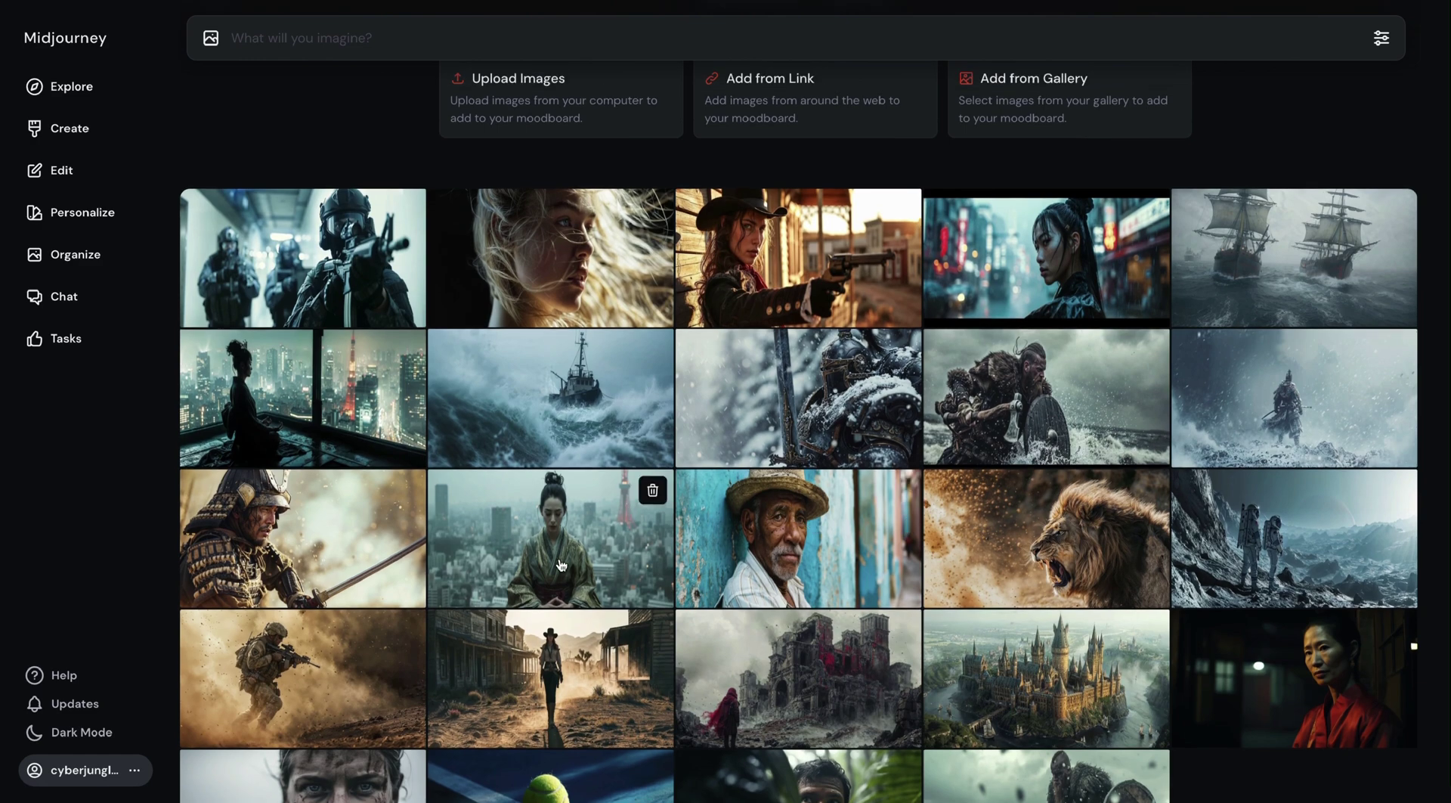
scroll(561, 530, "up", 2)
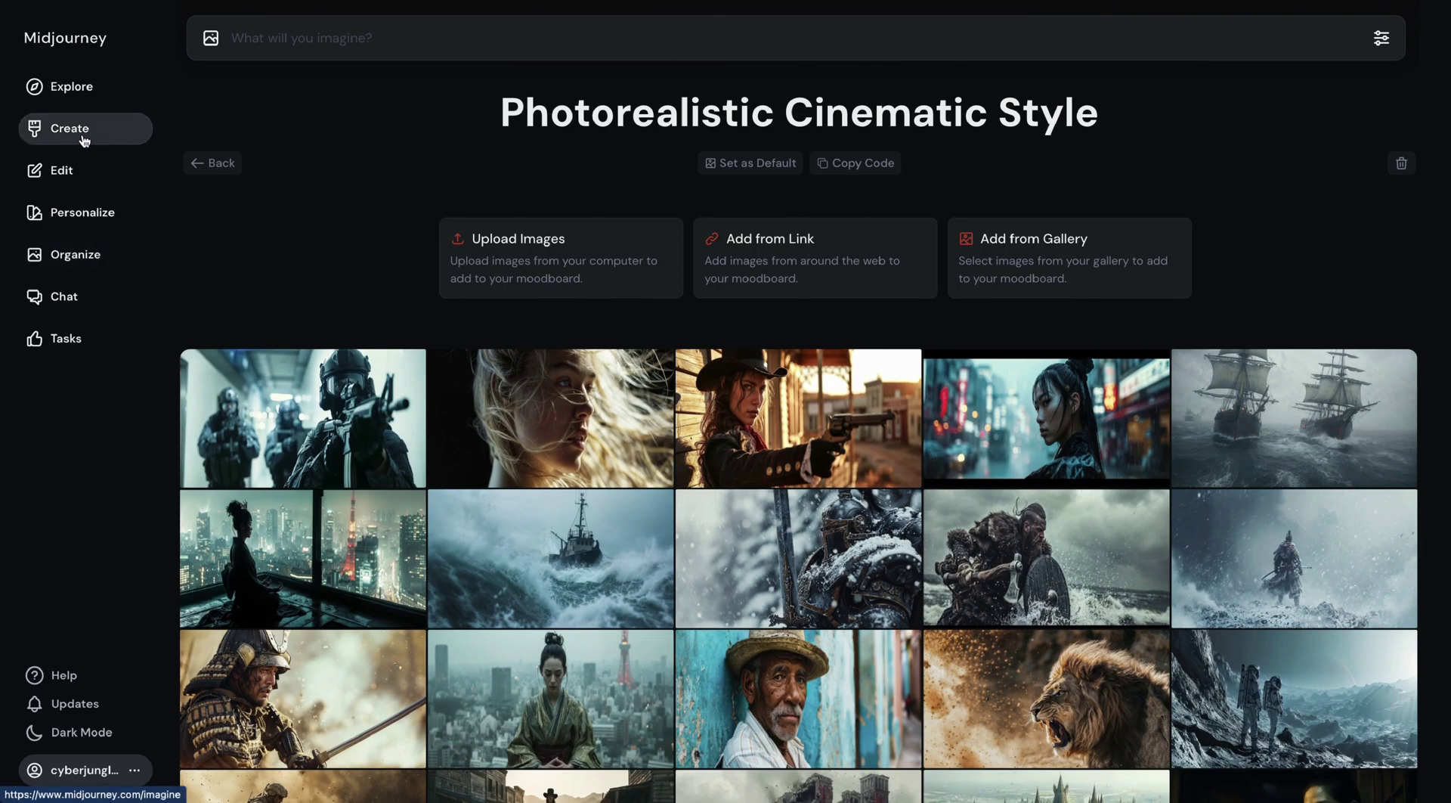
left_click(82, 131)
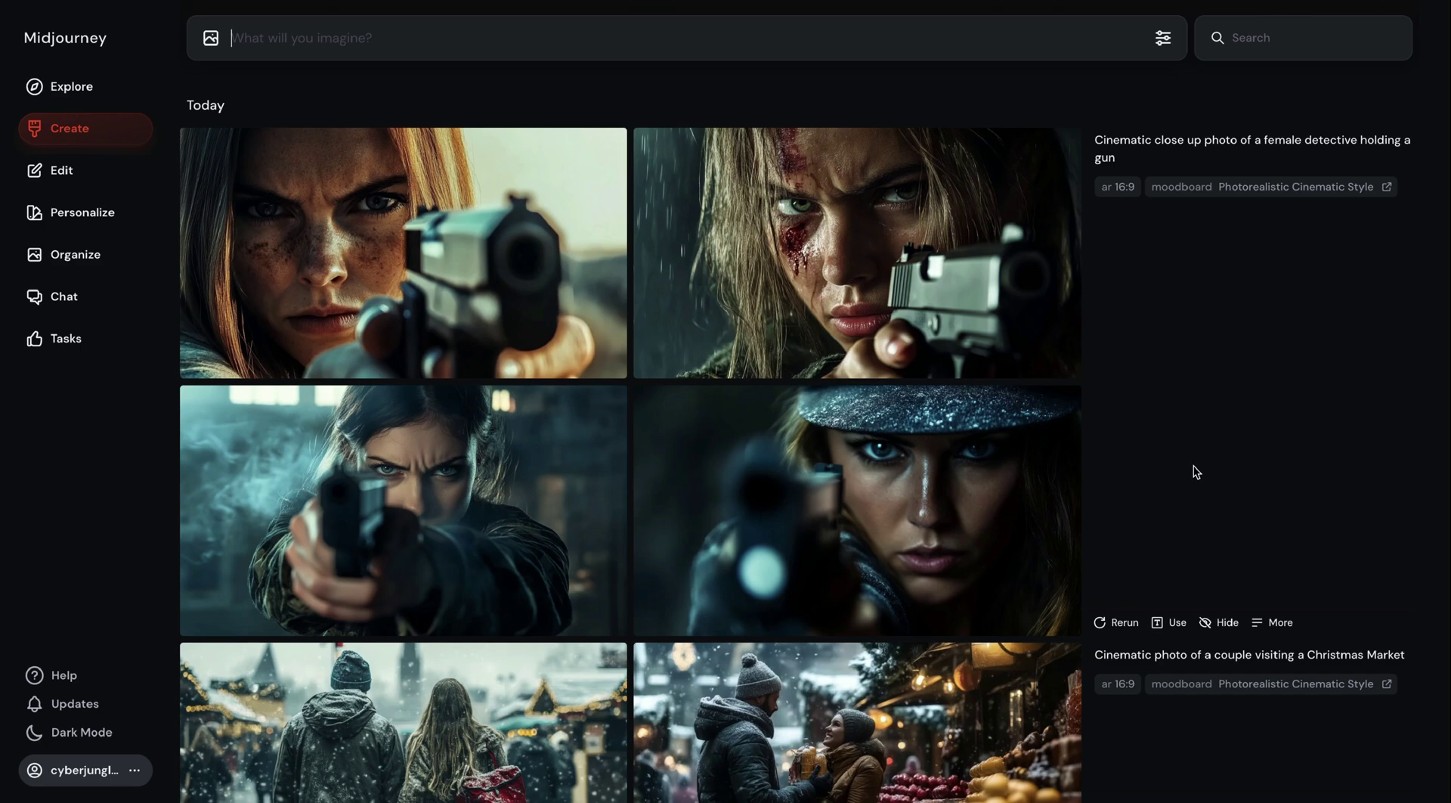
Step: Open the Photorealistic Cinematic Style moodboard, set it as default, and clear the prompt text
left_click(82, 213)
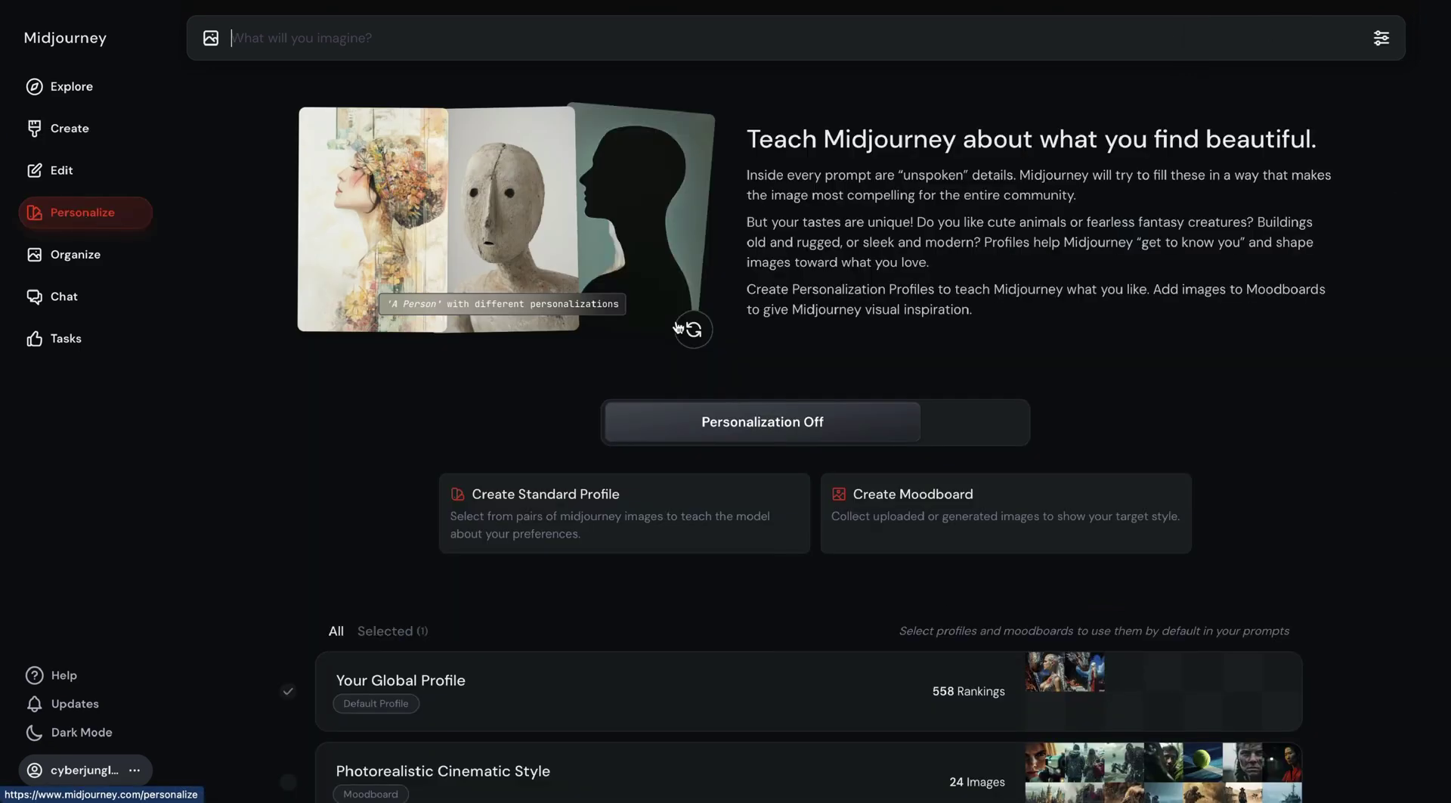
left_click(454, 771)
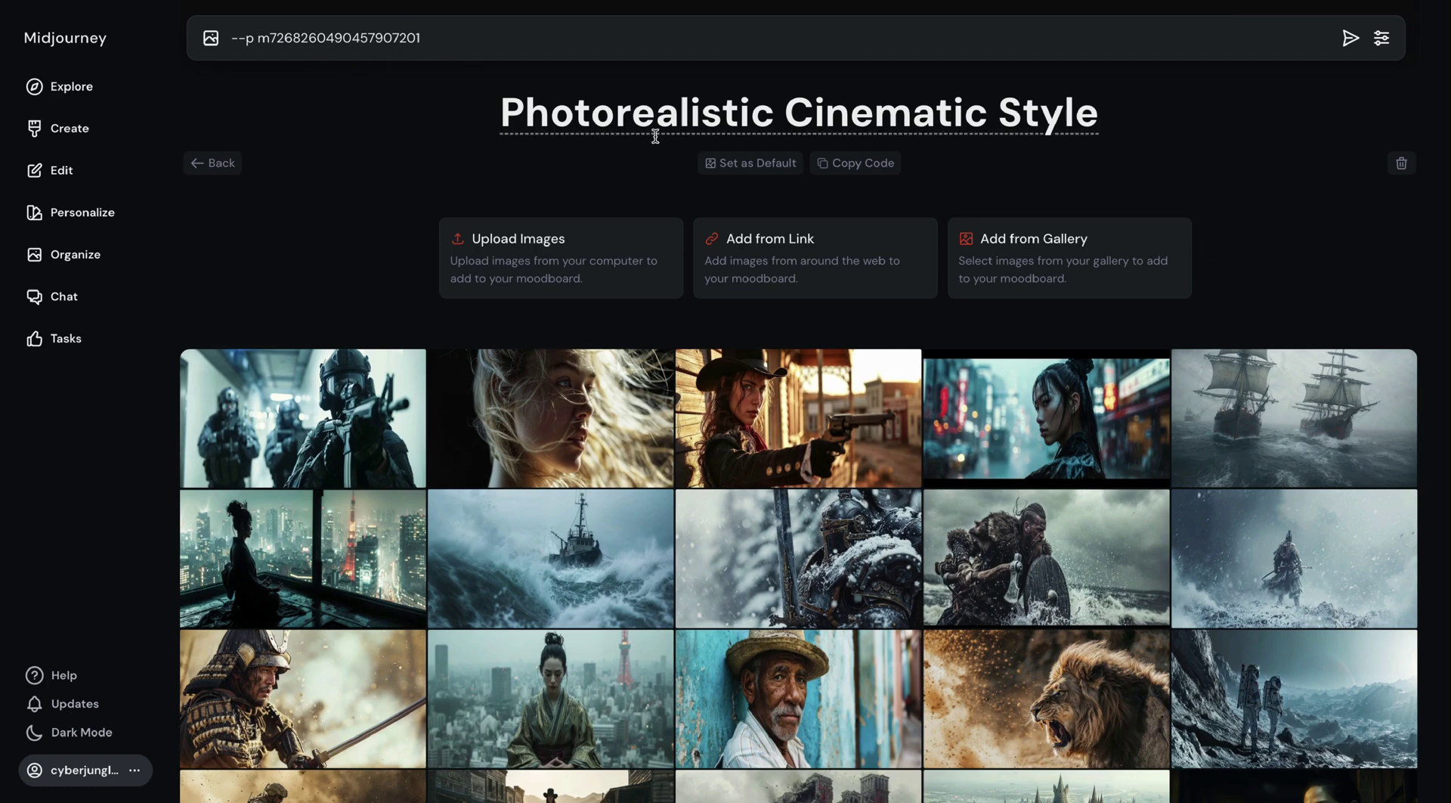
left_click(757, 165)
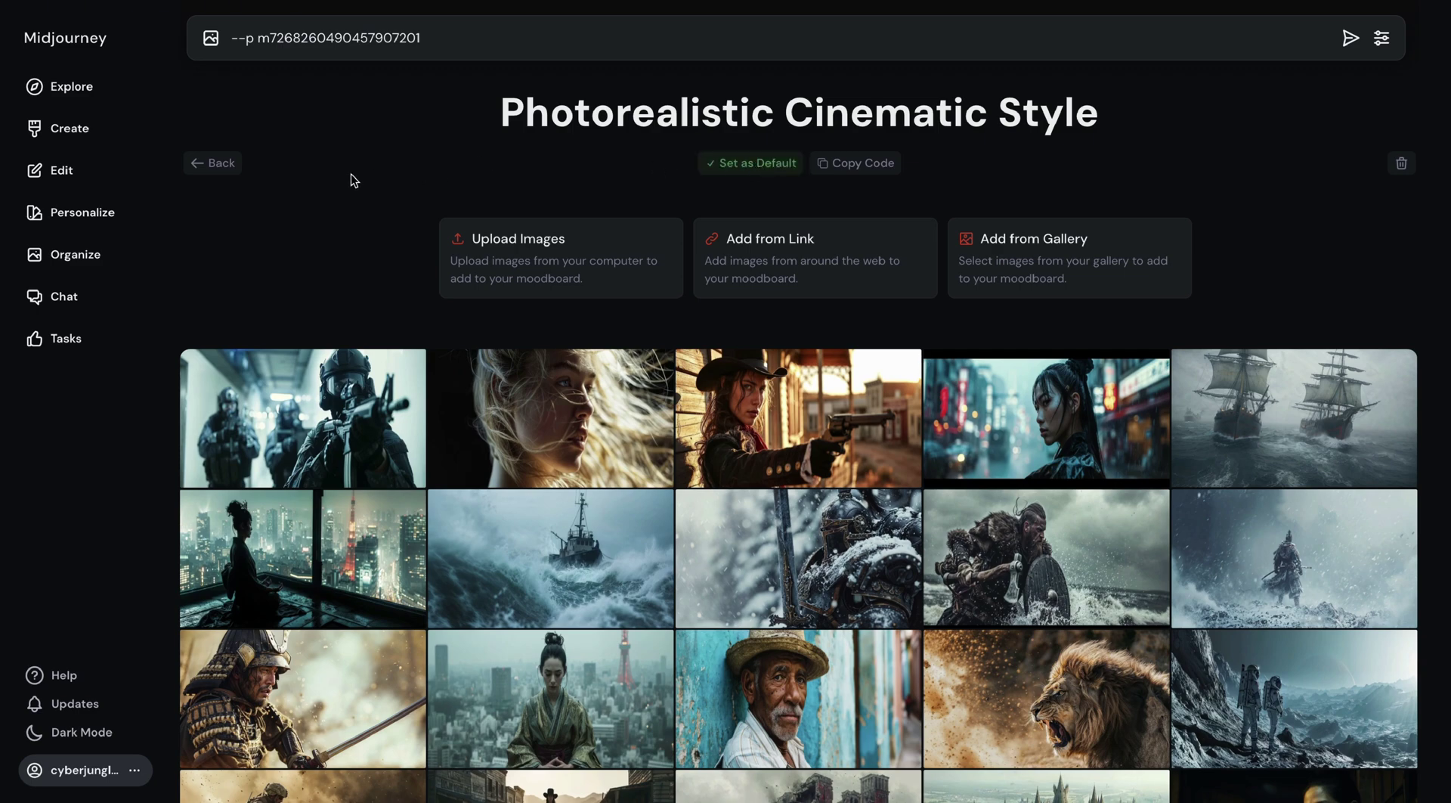
left_click_drag(437, 39, 178, 39)
key("BackSpace")
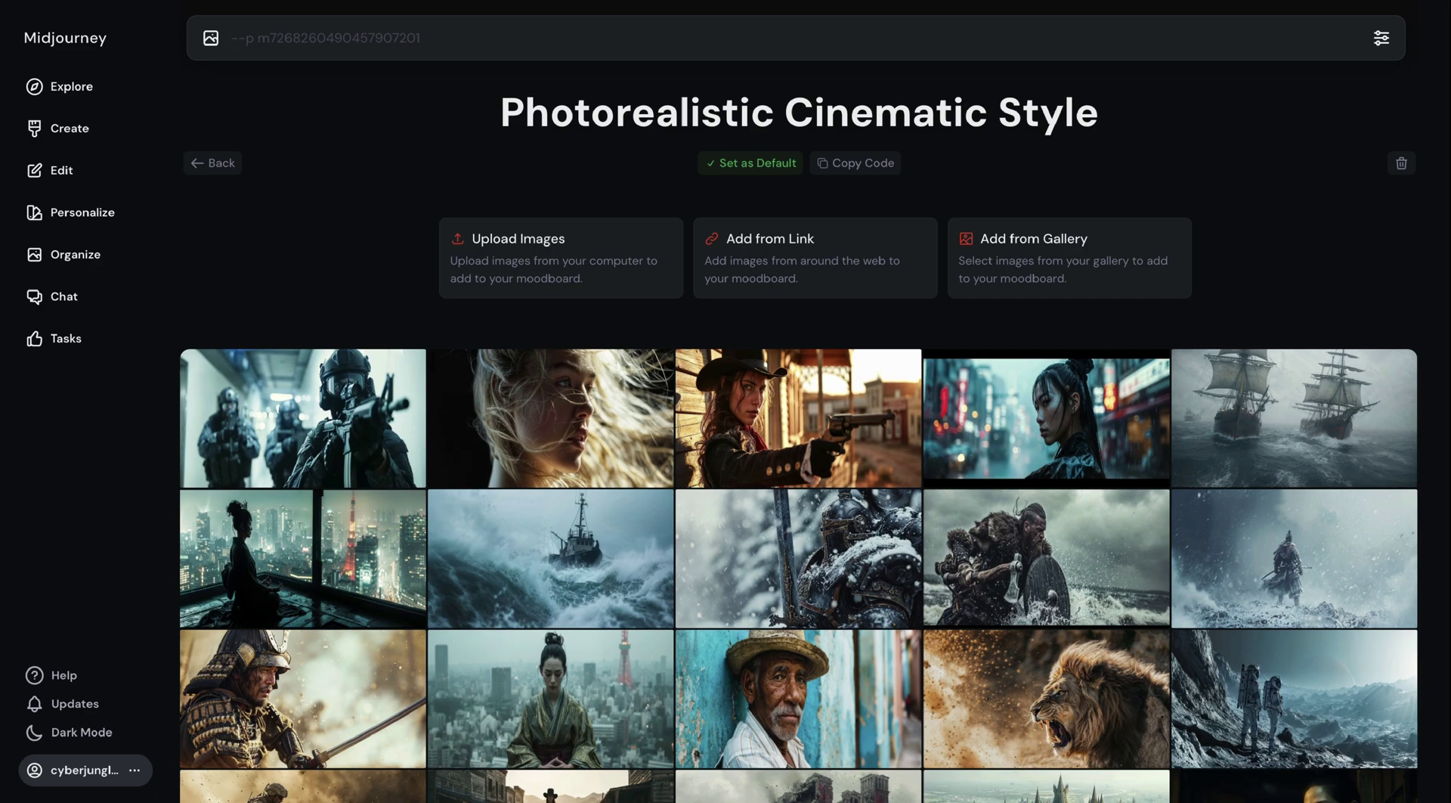
Step: Generate 'a female ballerina --ar 16:9' using the cinematic moodboard
type("a female ballerina --ar 16:9")
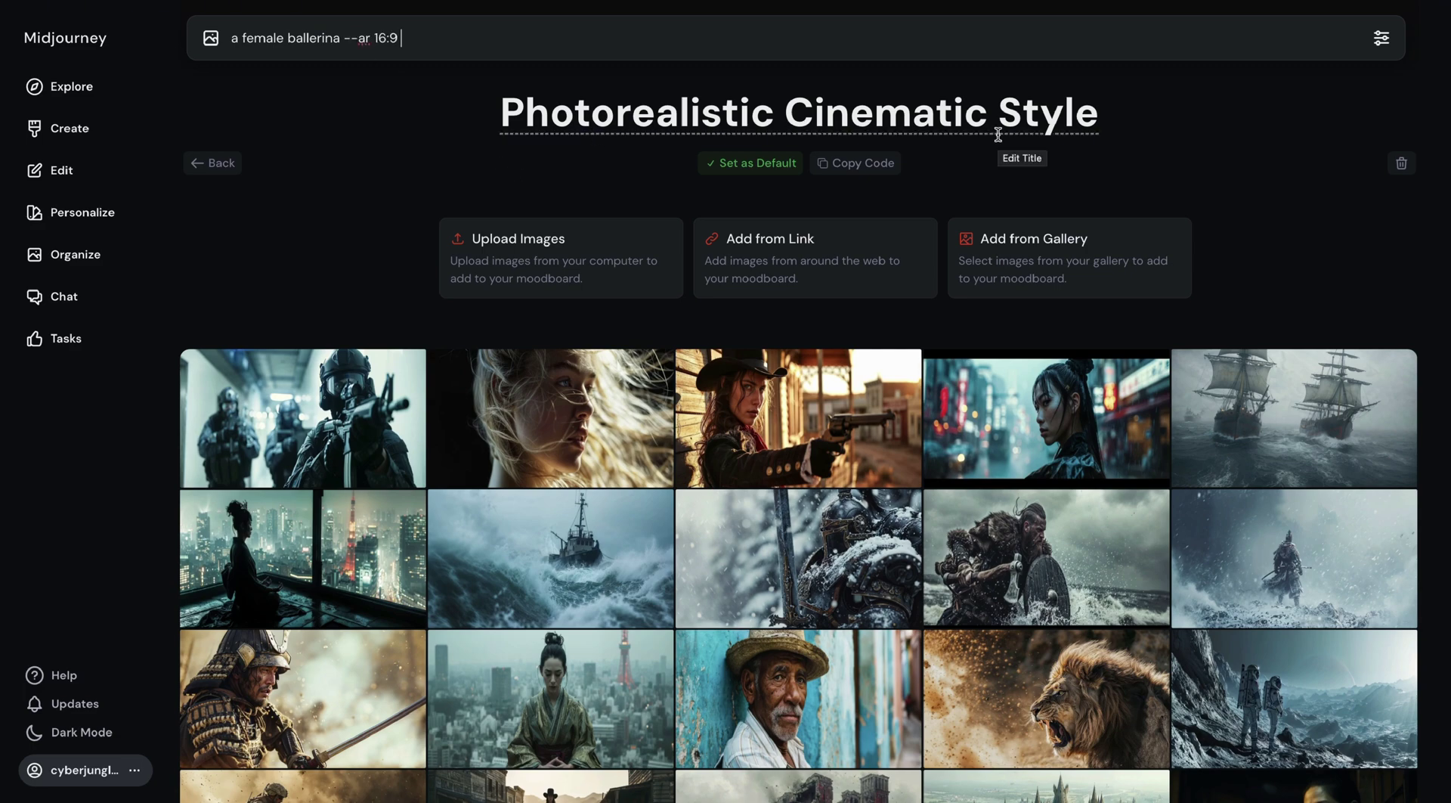
key("Return")
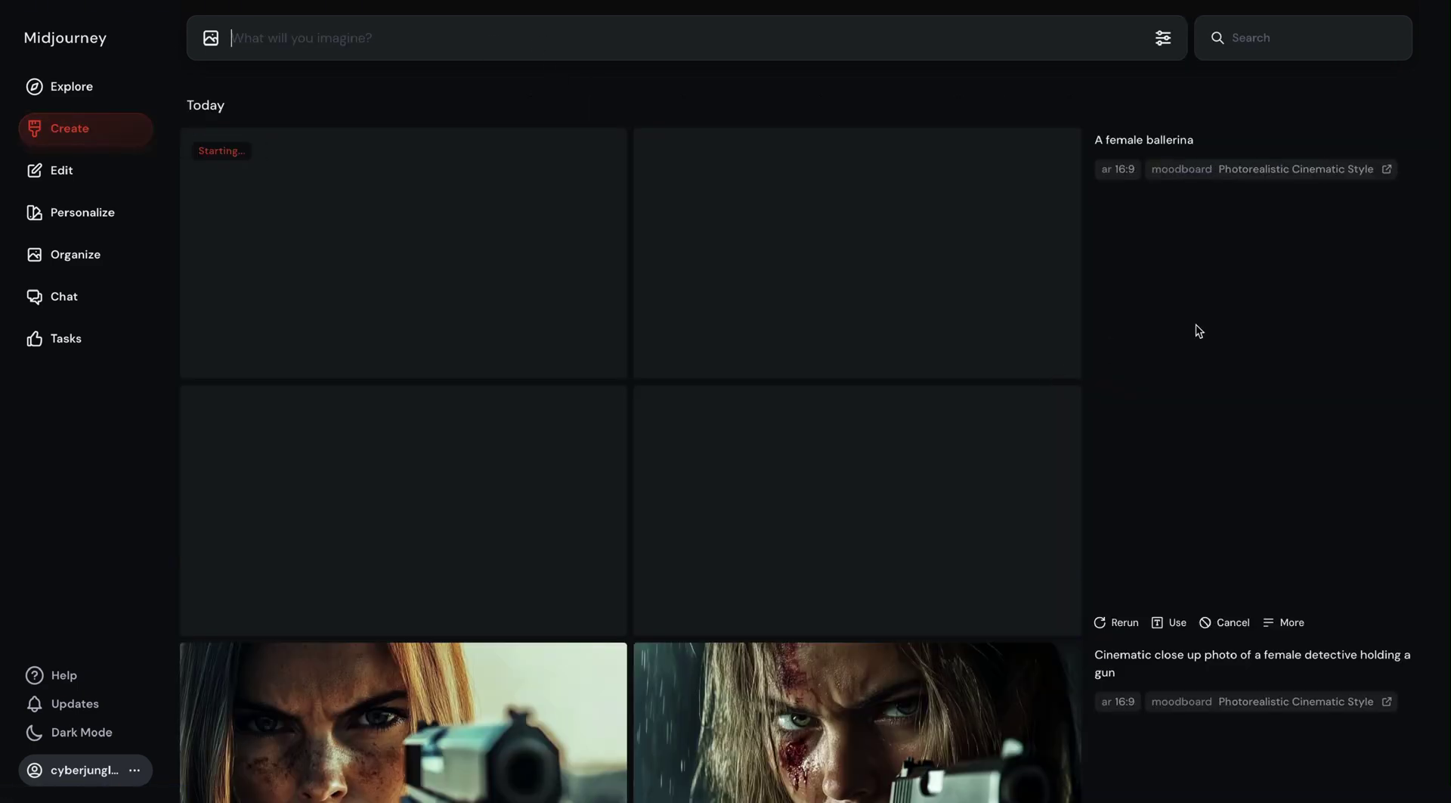
left_click_drag(1180, 169, 1217, 176)
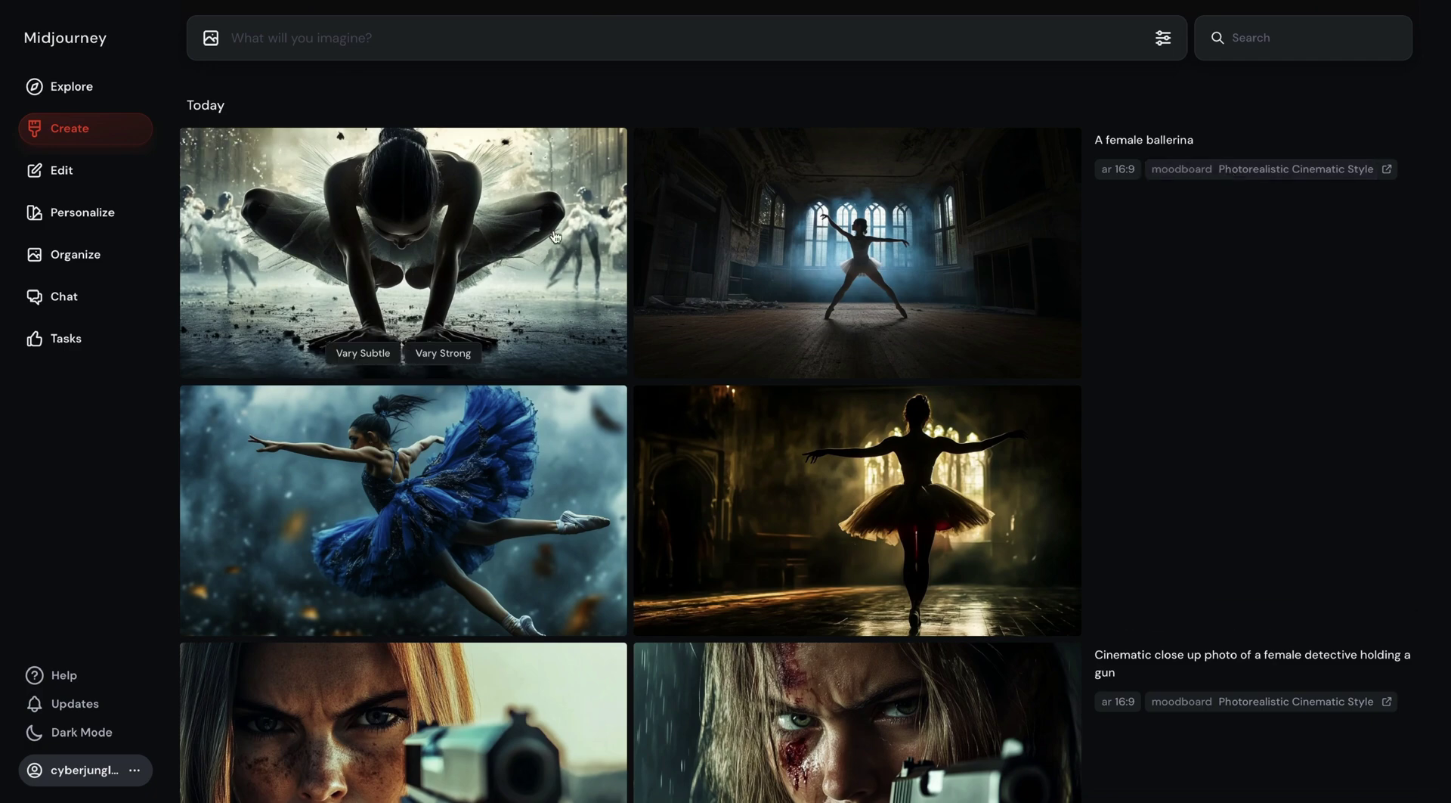
Step: View the ballerina results full size, including the blue-tutu image, then close the view
left_click(869, 257)
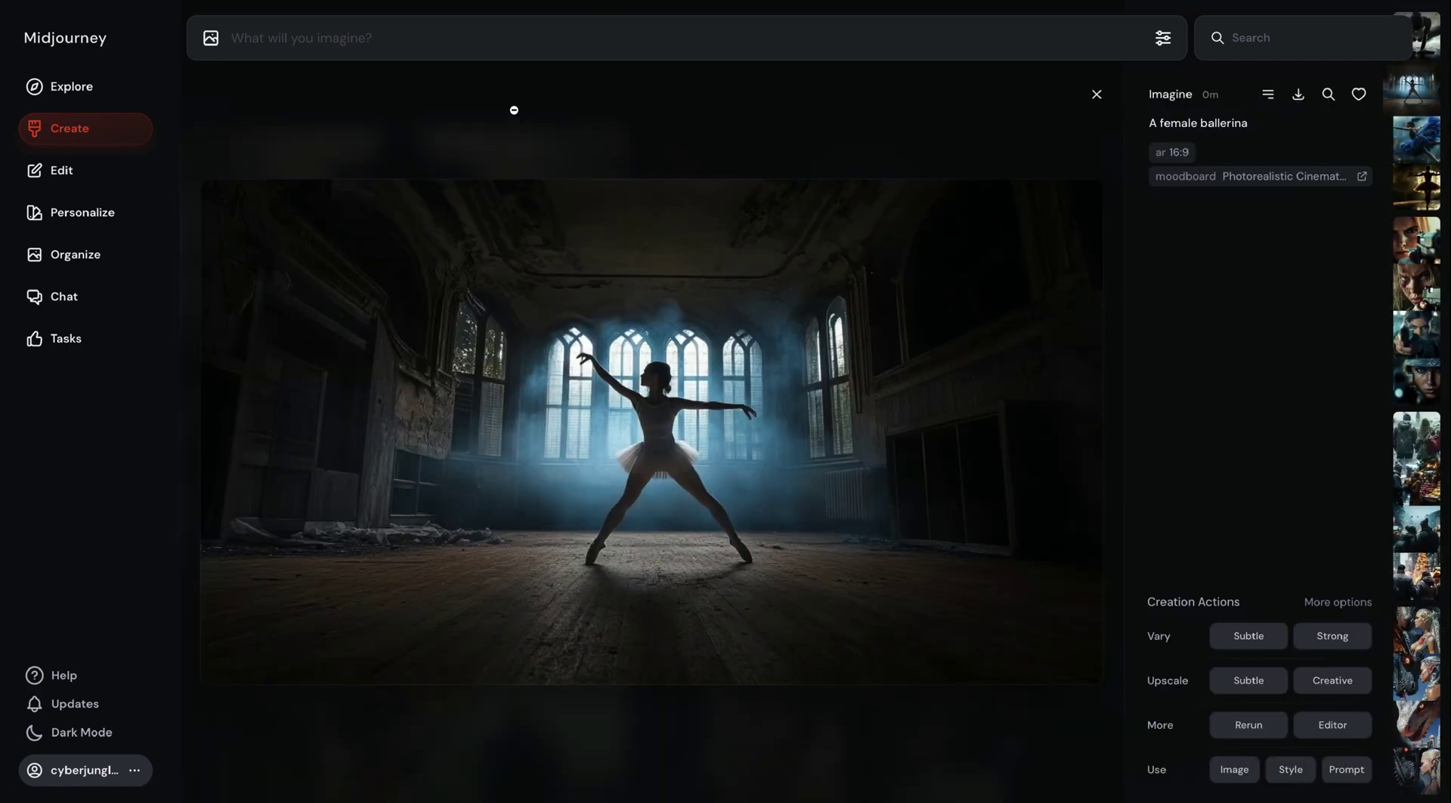
left_click(514, 110)
left_click(399, 458)
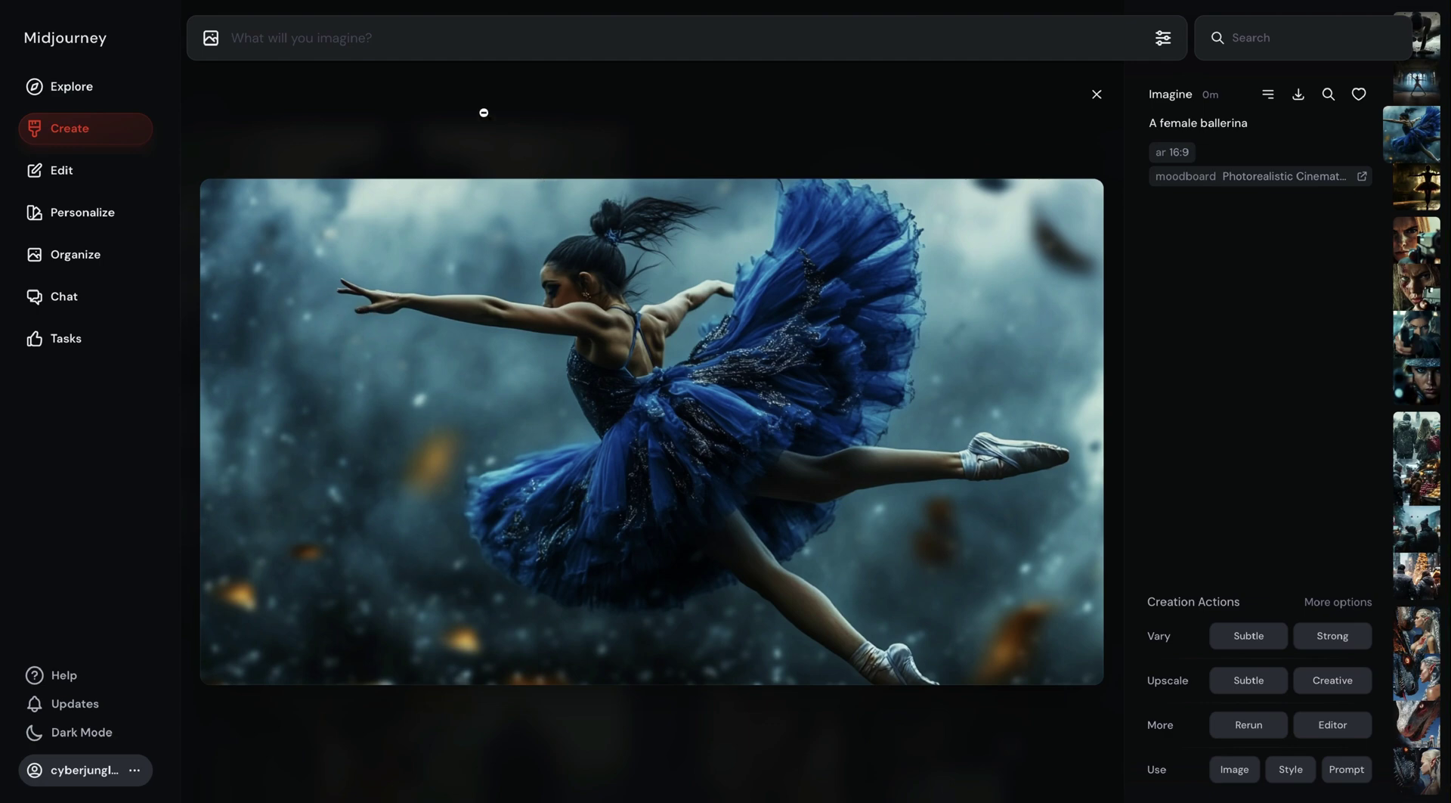
left_click(458, 138)
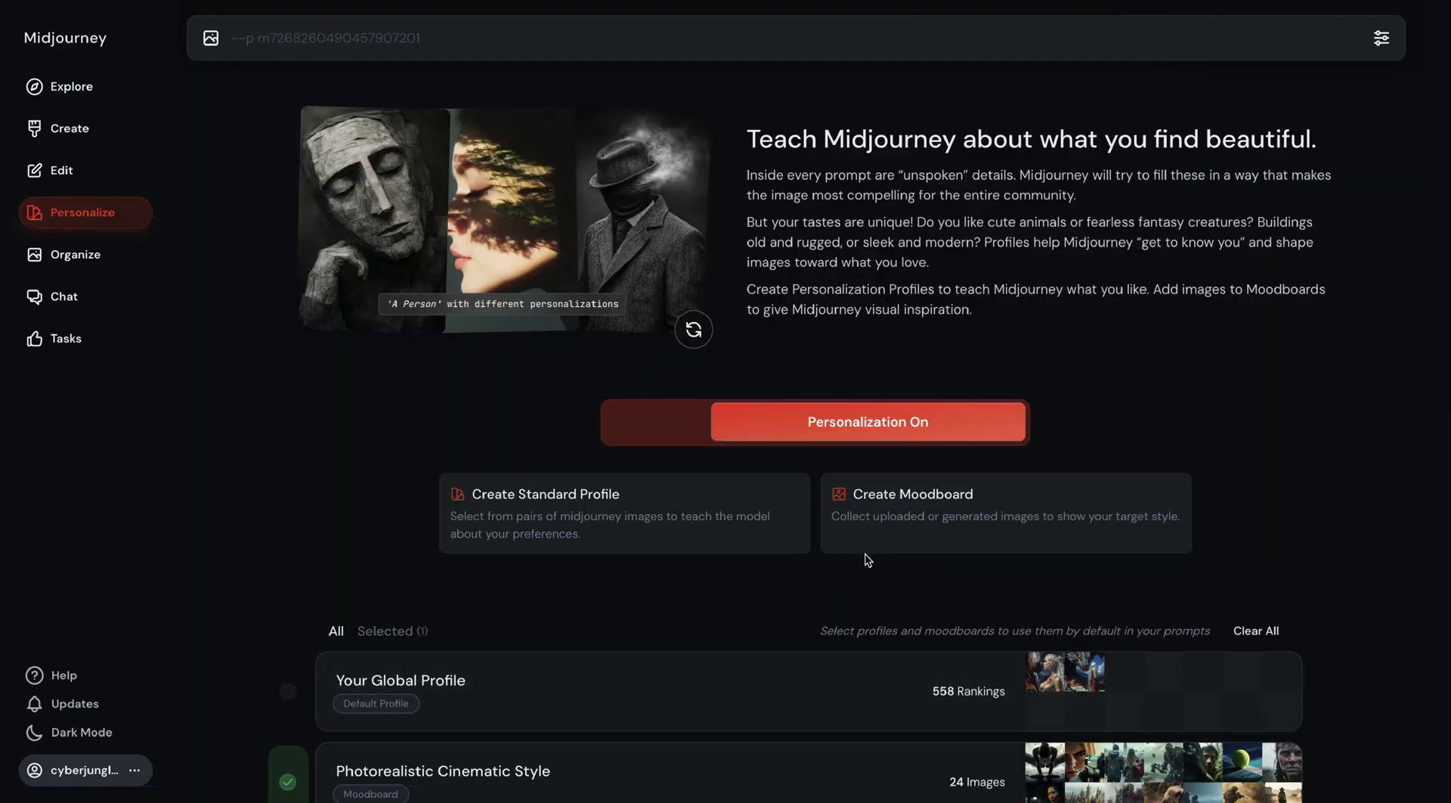
Step: Start a new moodboard and preview the camel, woman walking and noir detective images
left_click(932, 512)
left_click(491, 250)
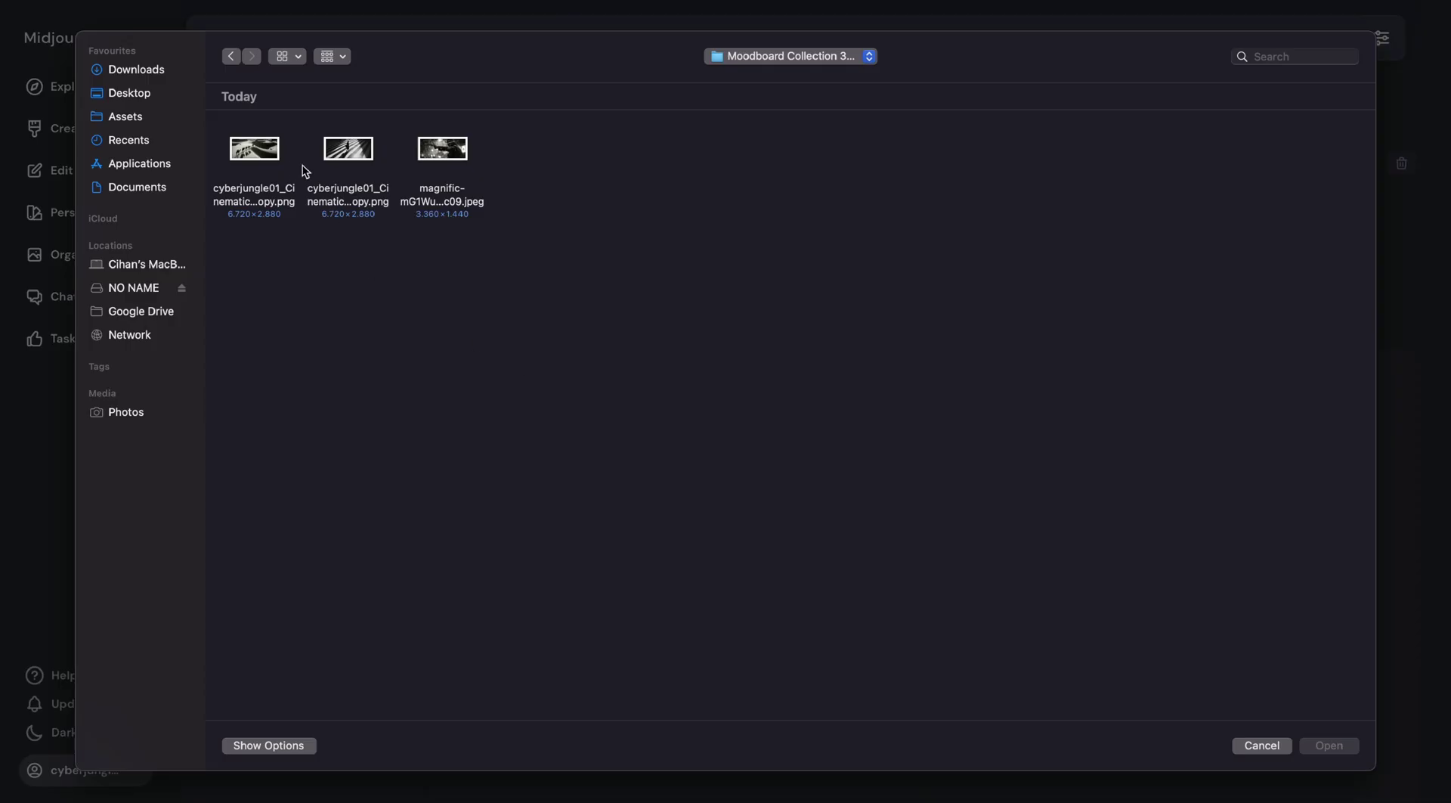
left_click(273, 156)
key("space")
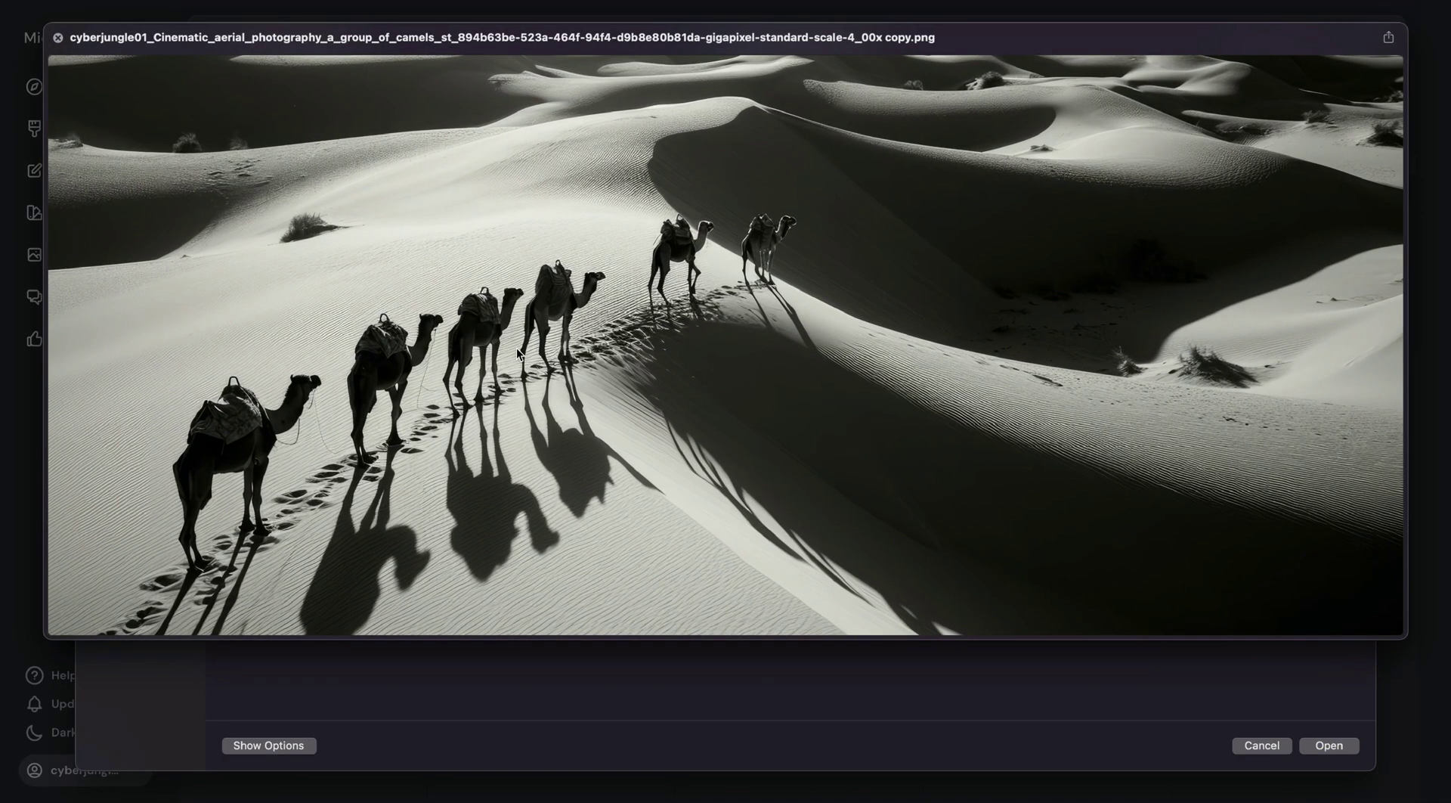
key("Down")
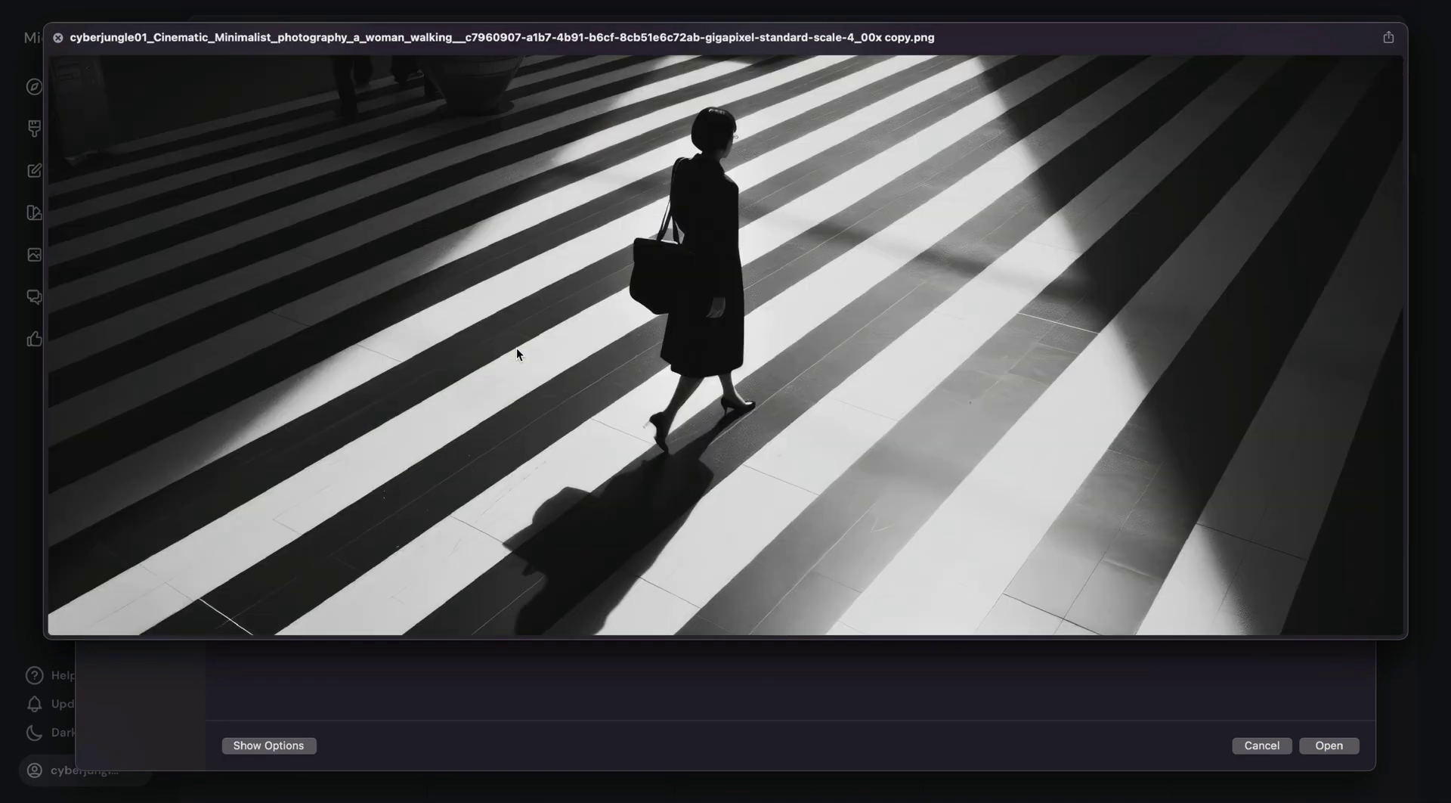
key("Down")
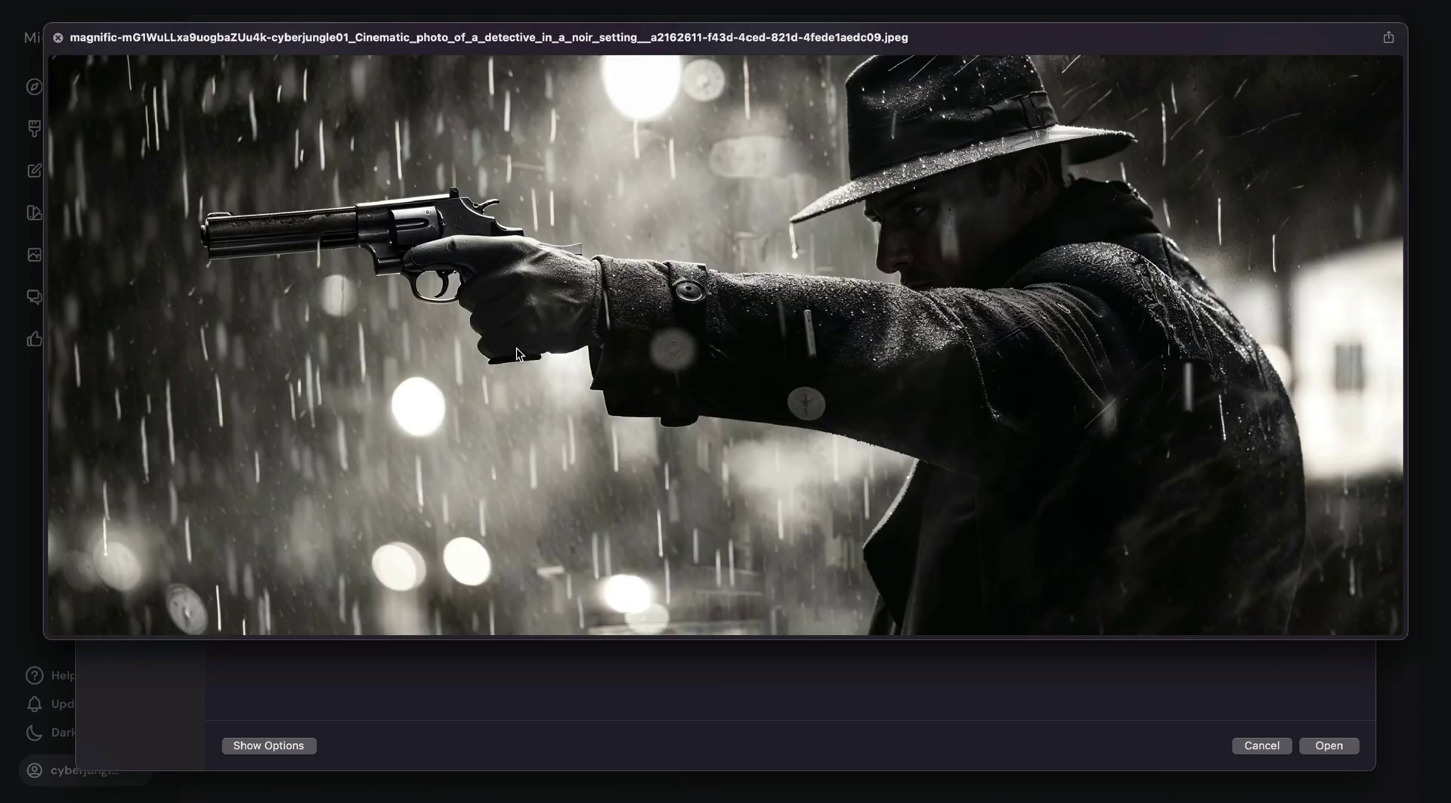
key("space")
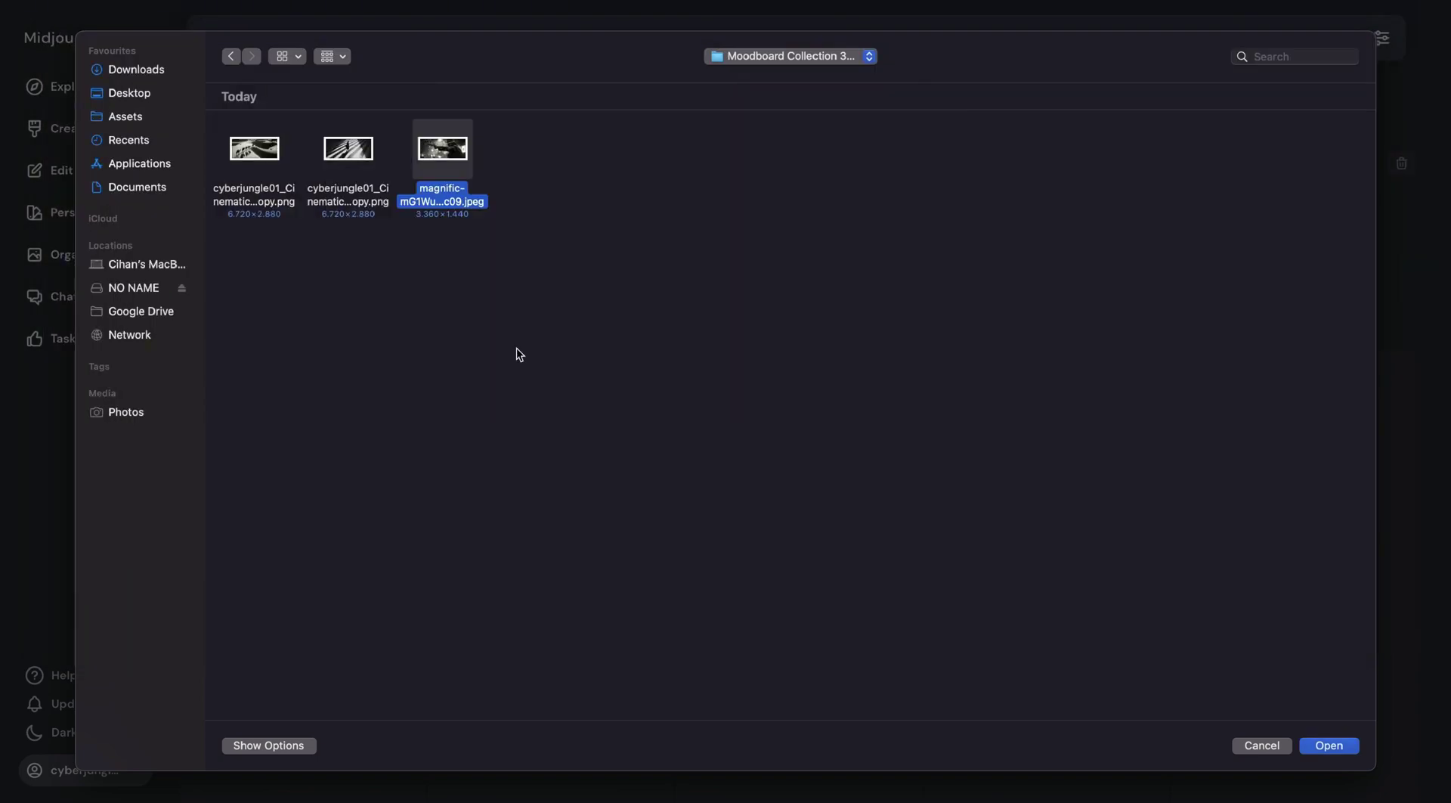
Step: Upload the three black-and-white images to Moodboard #3 and copy its code into the prompt
left_click(517, 348)
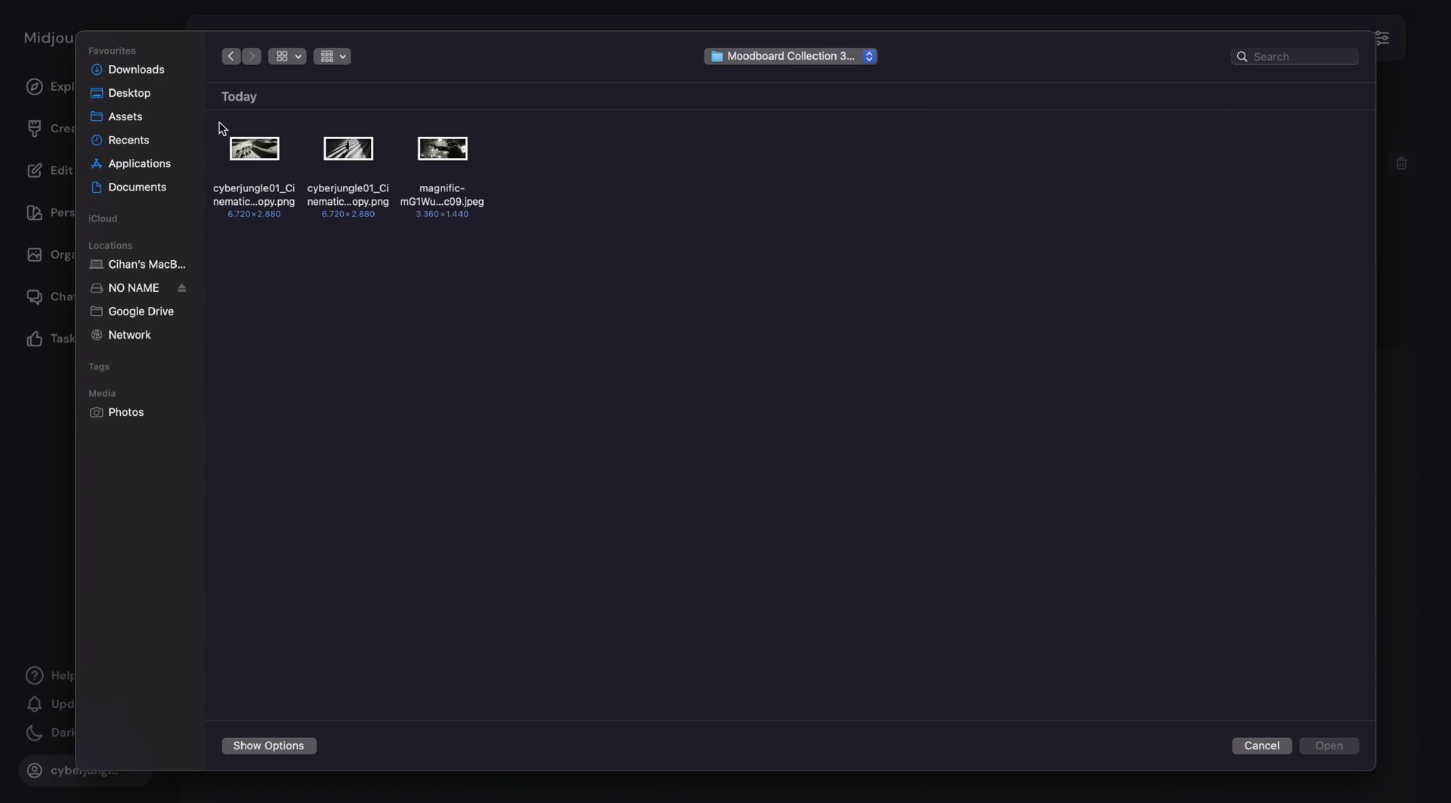
left_click_drag(220, 123, 497, 205)
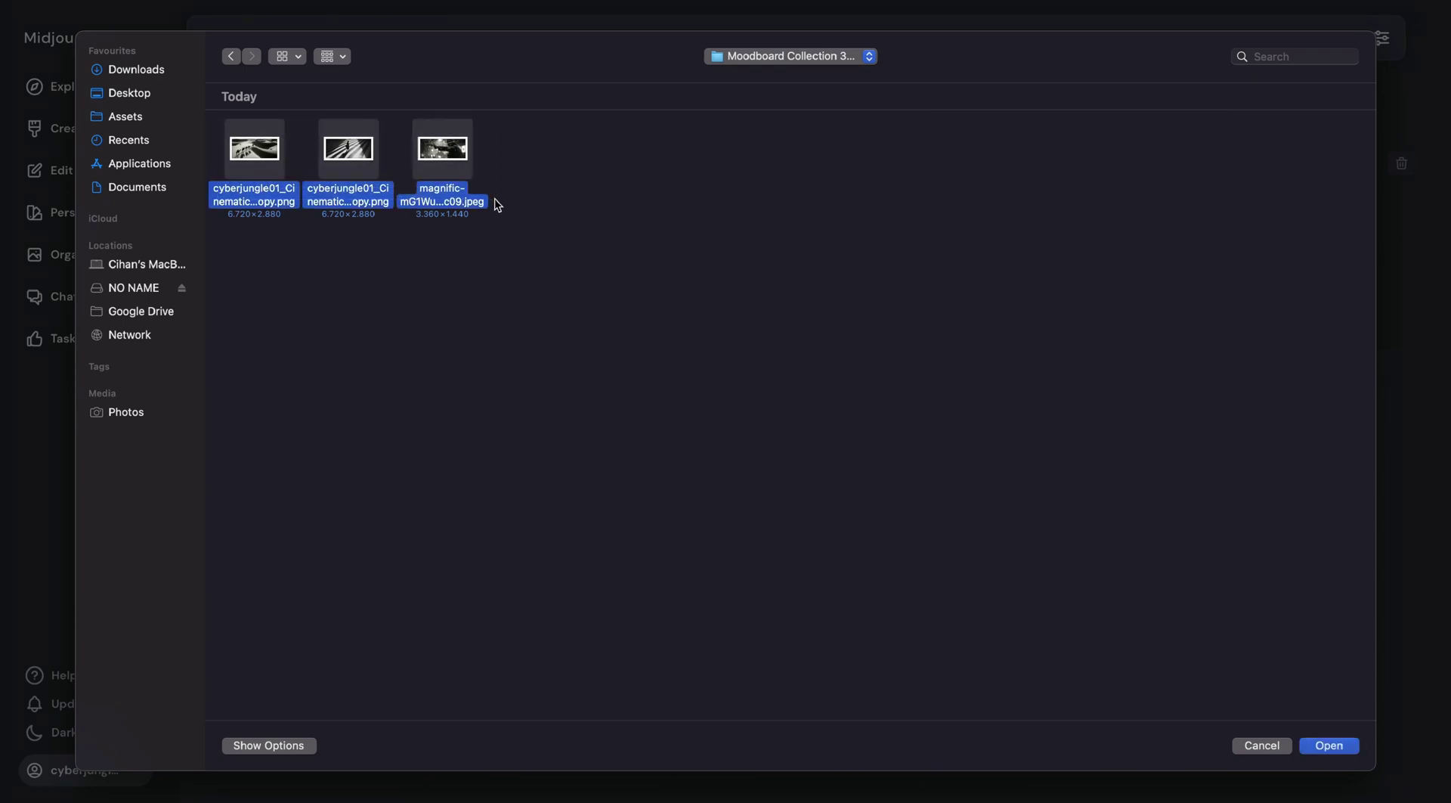
left_click(1328, 746)
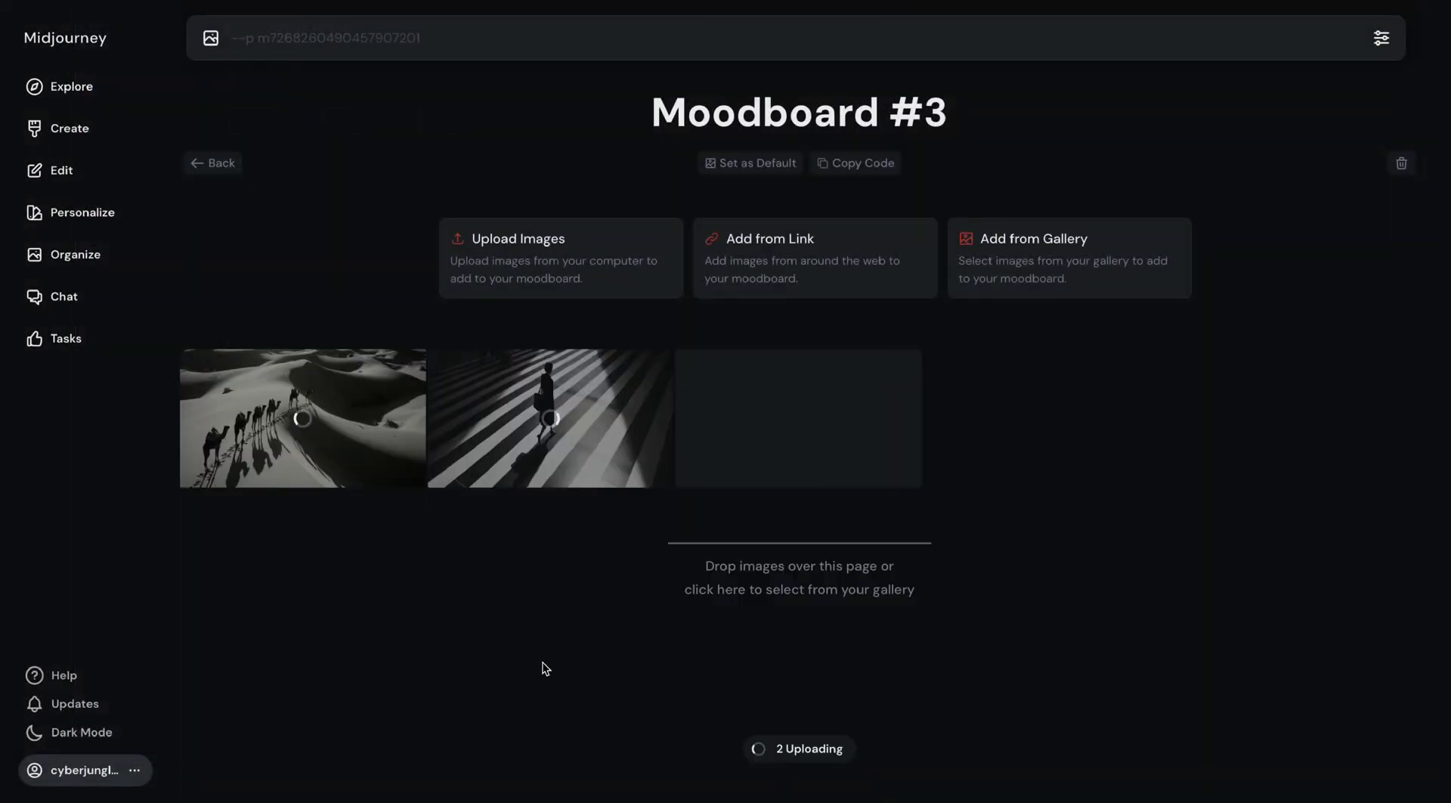
left_click(861, 164)
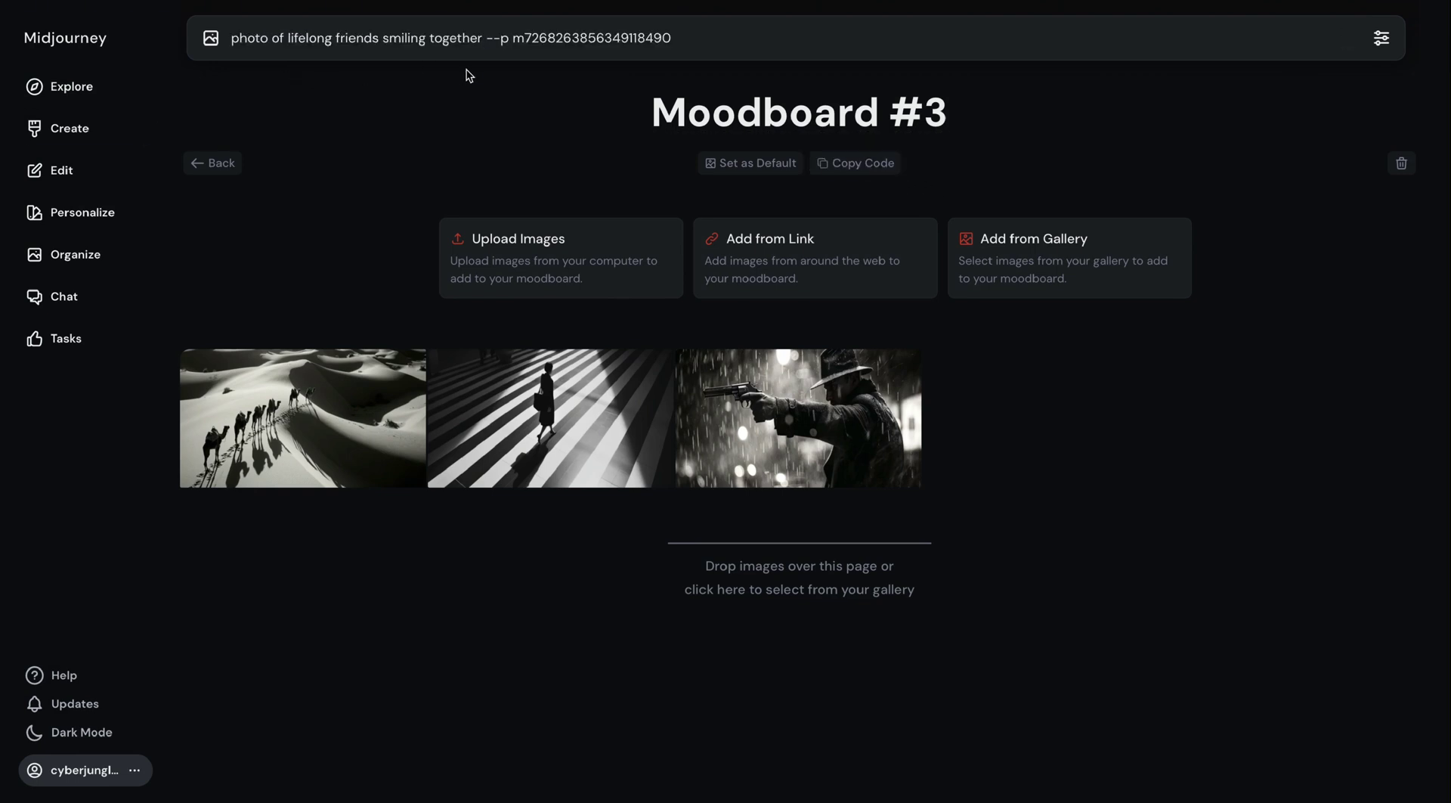
Step: Submit the lifelong friends prompt with --ar 16:9 and Moodboard #3's code
left_click(703, 38)
type("--ar 16:9")
key("Return")
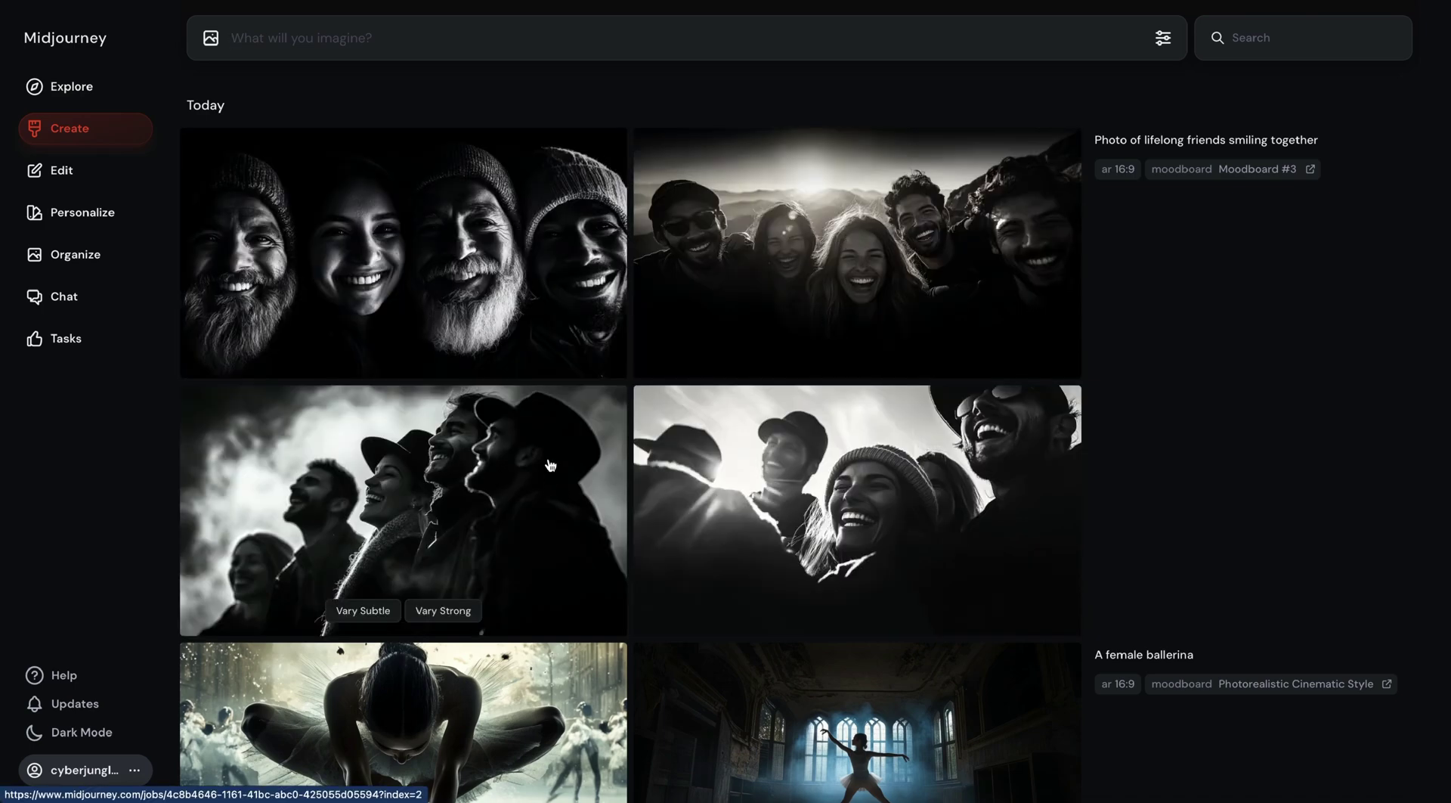
Step: Inspect a friends image full size, then reuse the prompt adding --stylize 1000
left_click(816, 236)
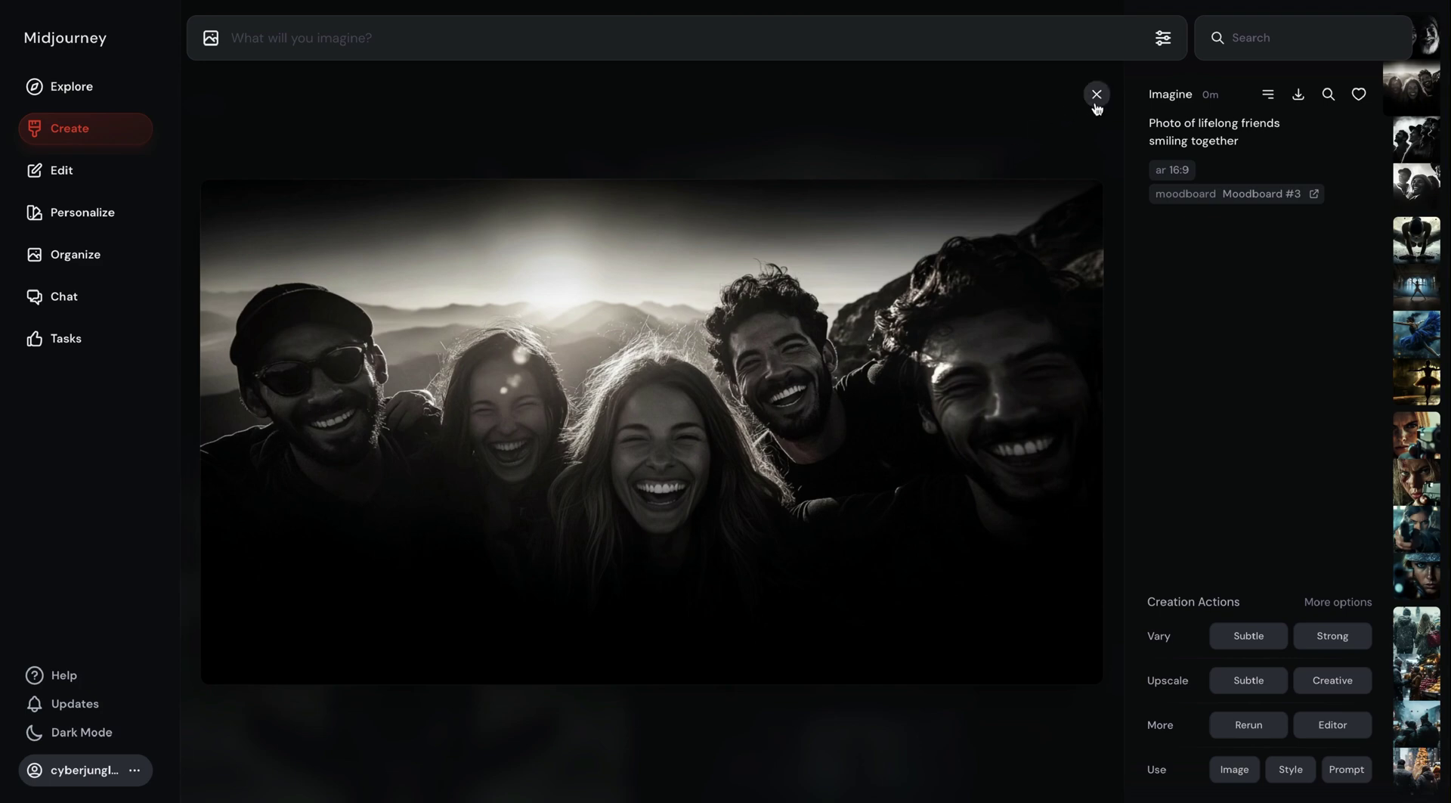
scroll(536, 91, "down", 2)
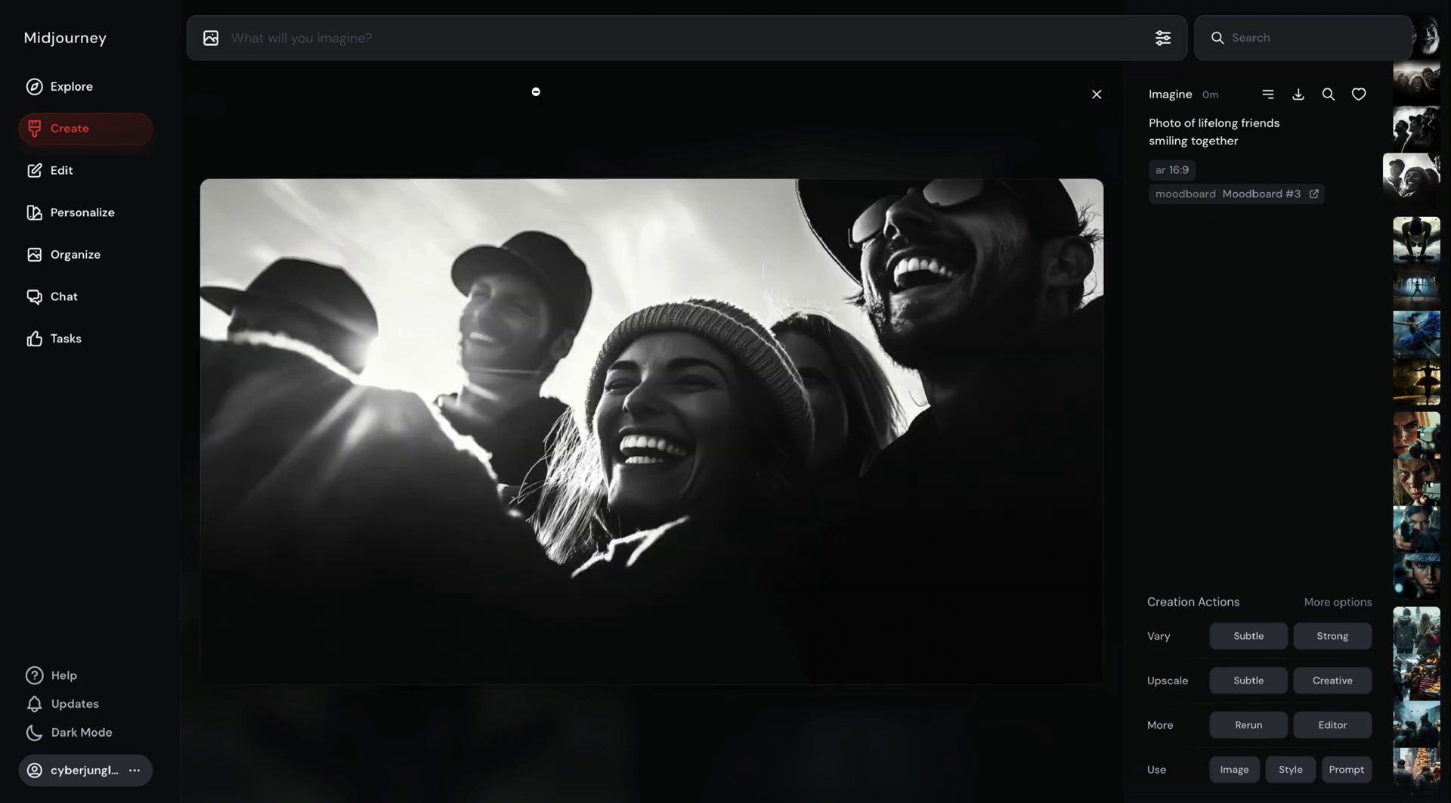
left_click(415, 128)
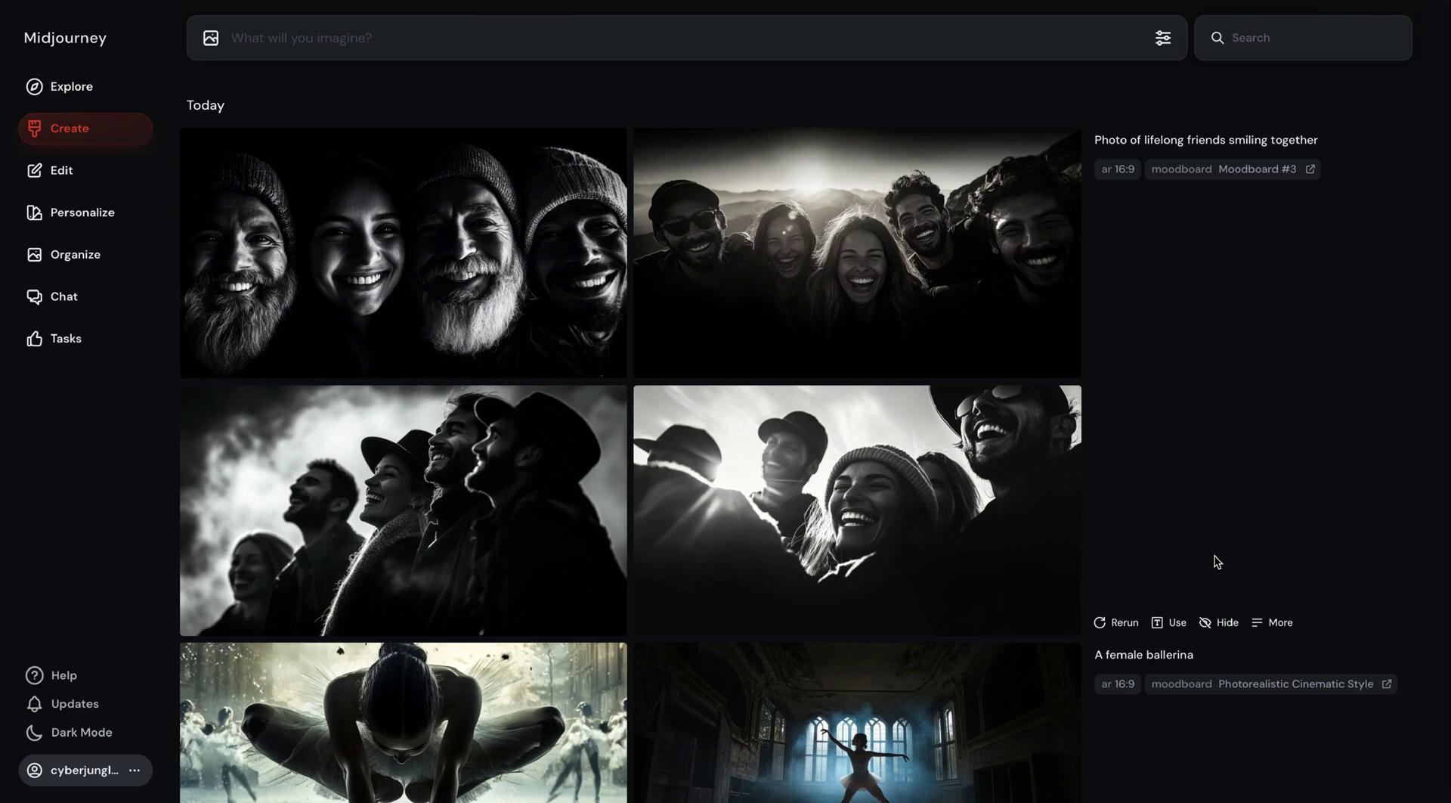
left_click(1170, 622)
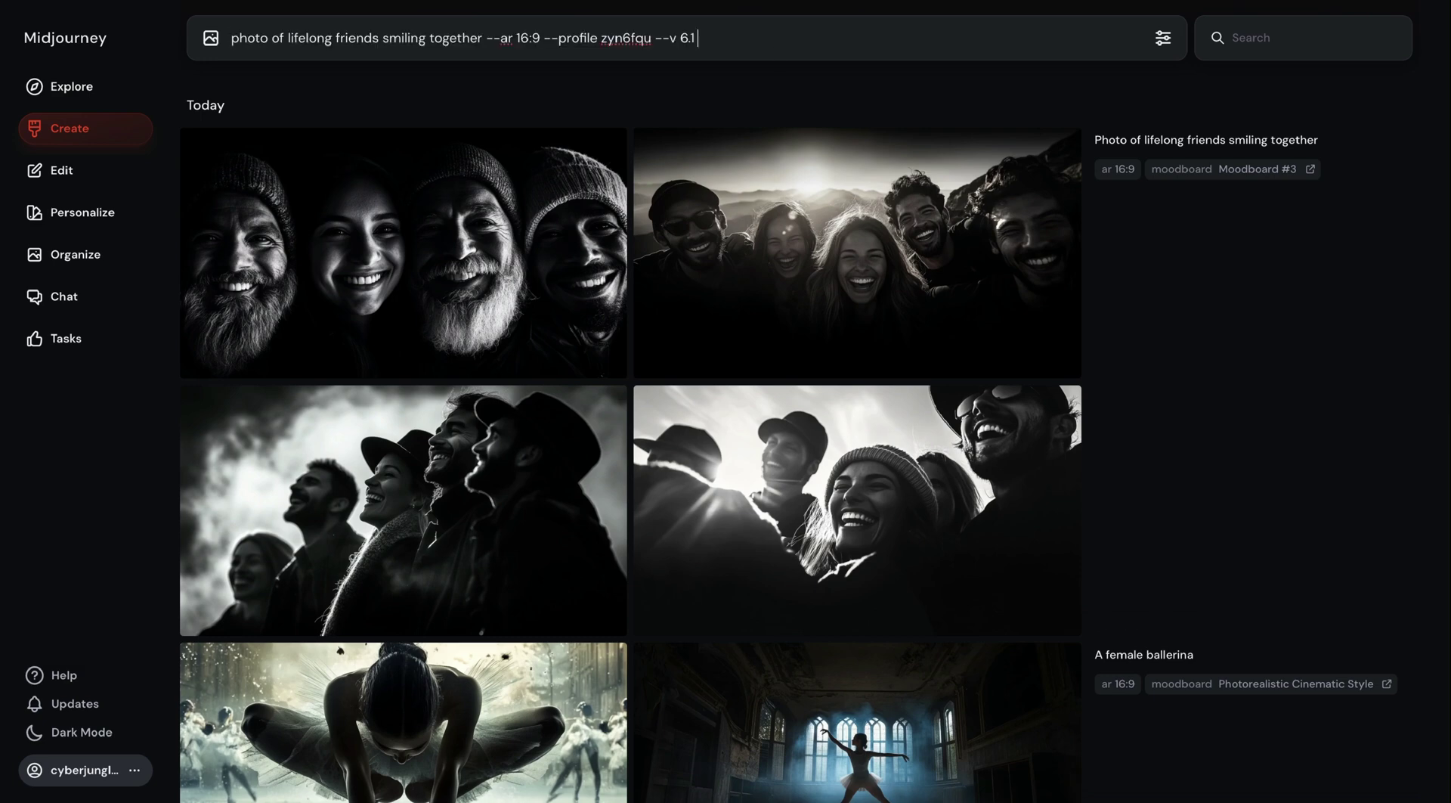
type("--stylize 1000")
key("Return")
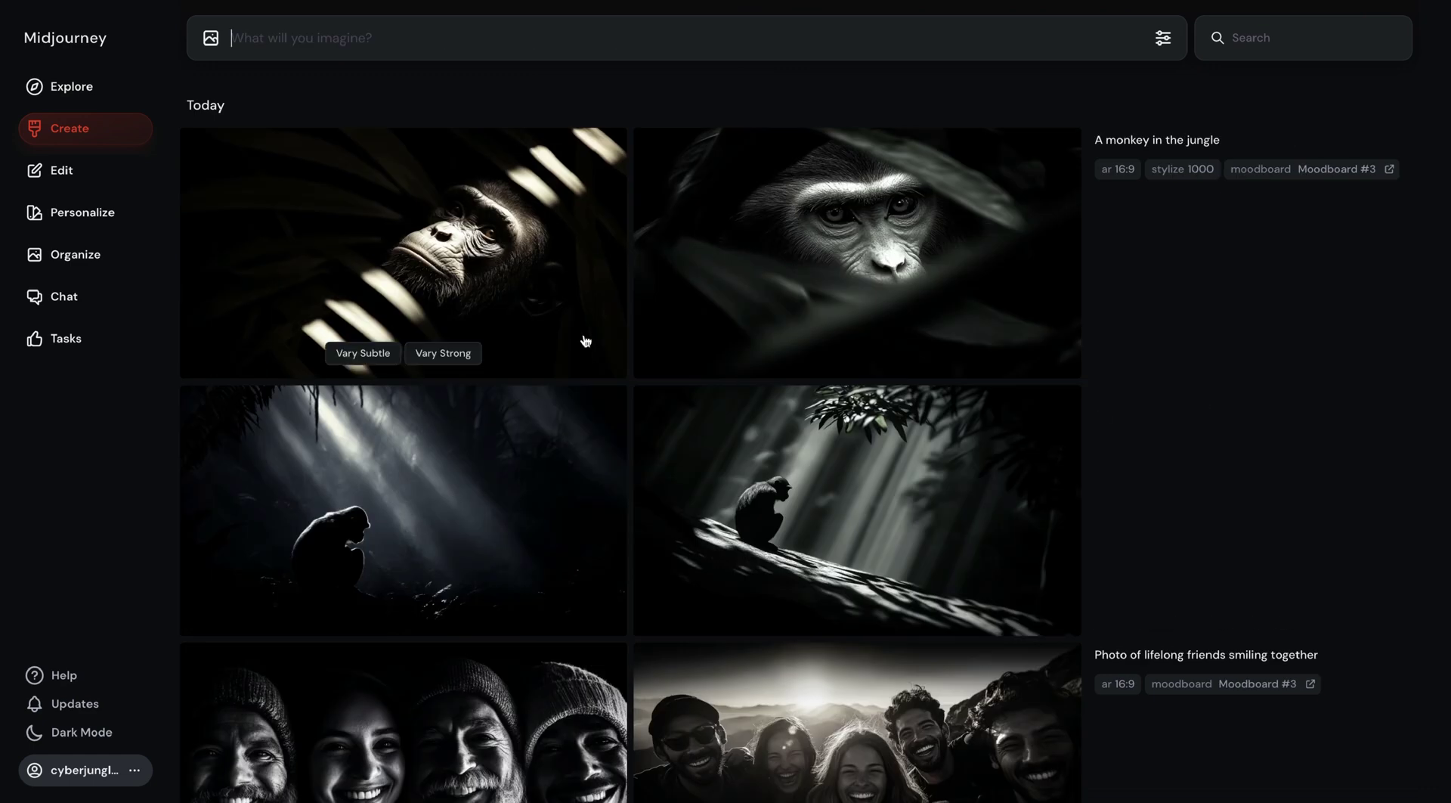
left_click(499, 253)
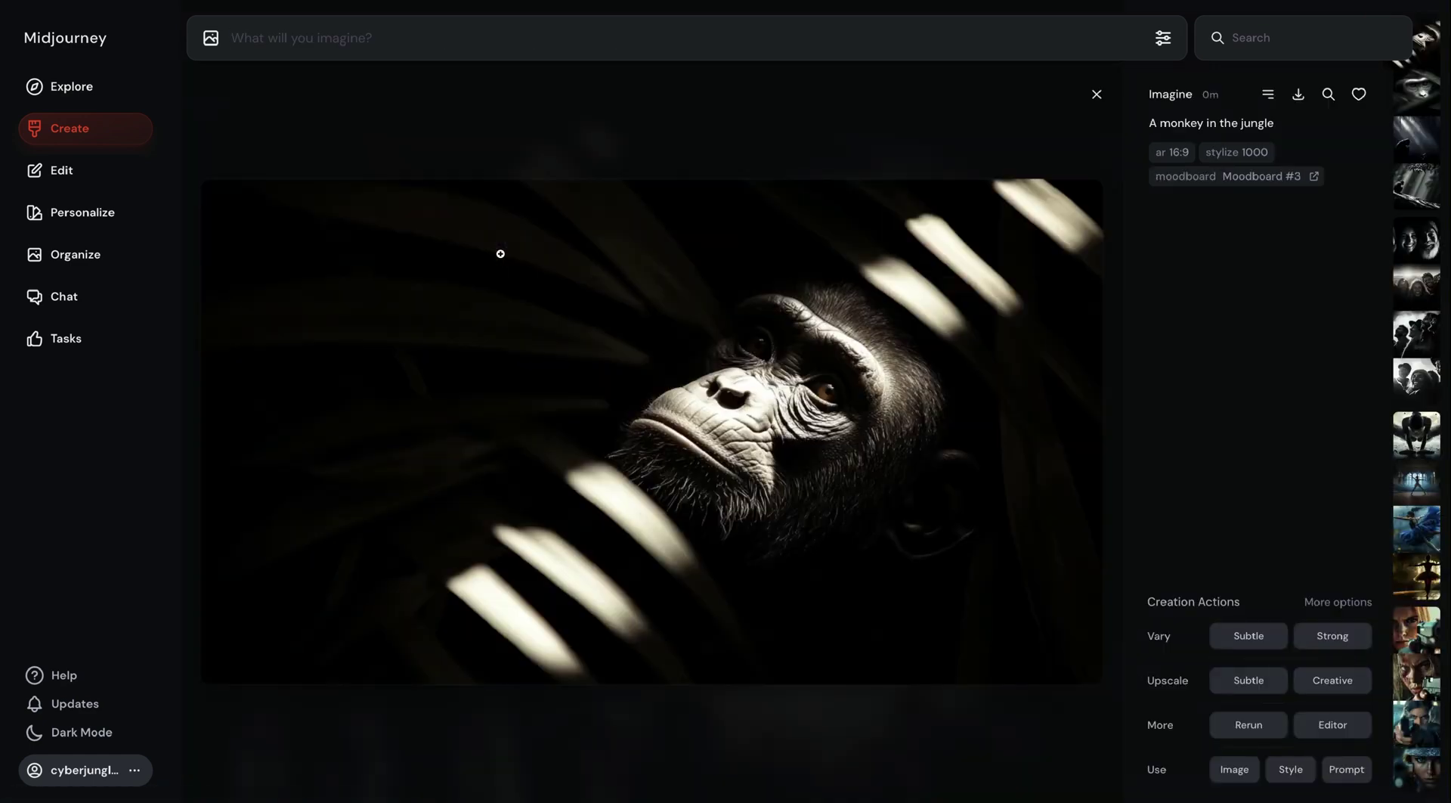
key("Escape")
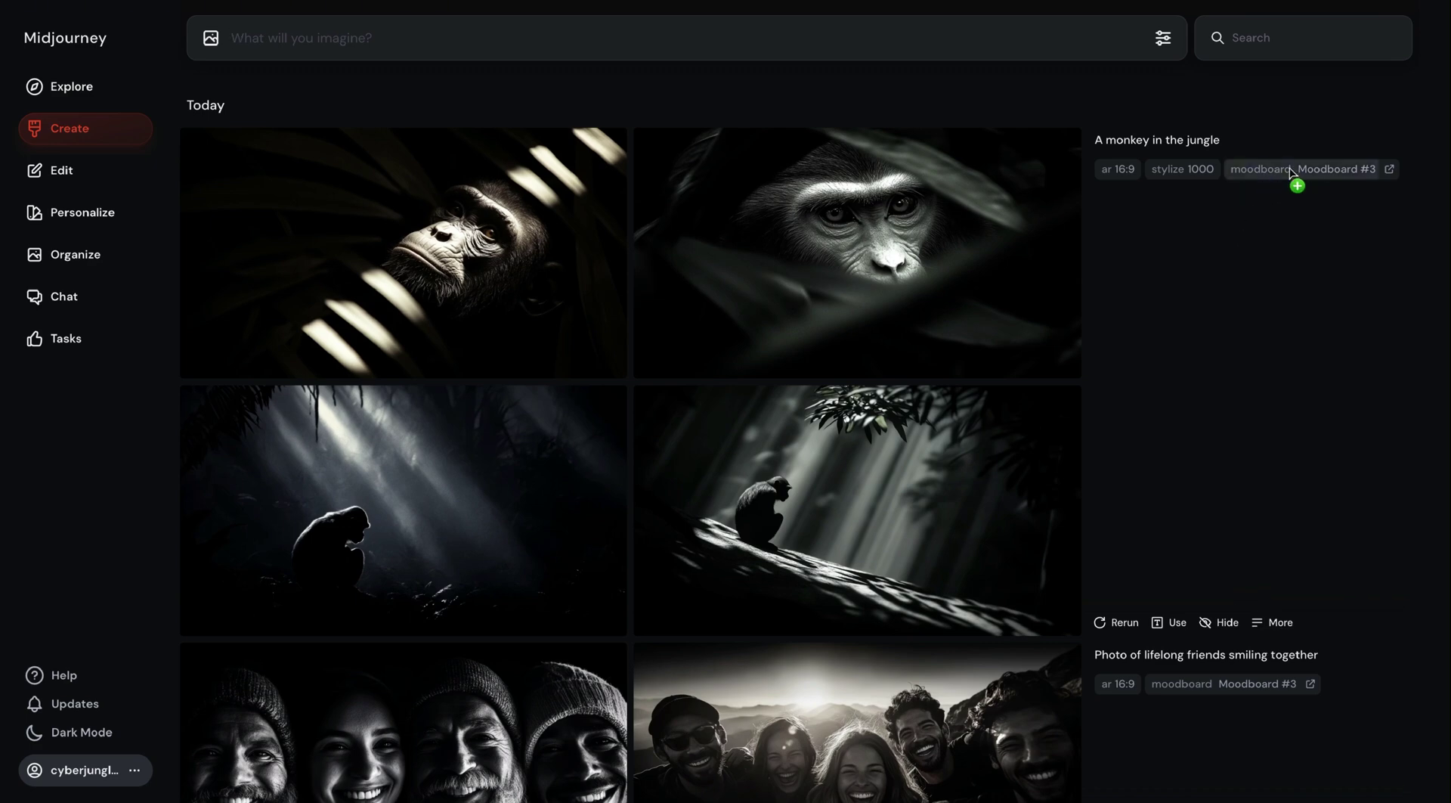
Step: Reuse the monkey prompt, replacing the subject with 'hope' and adding --chaos
left_click(1173, 623)
type("--")
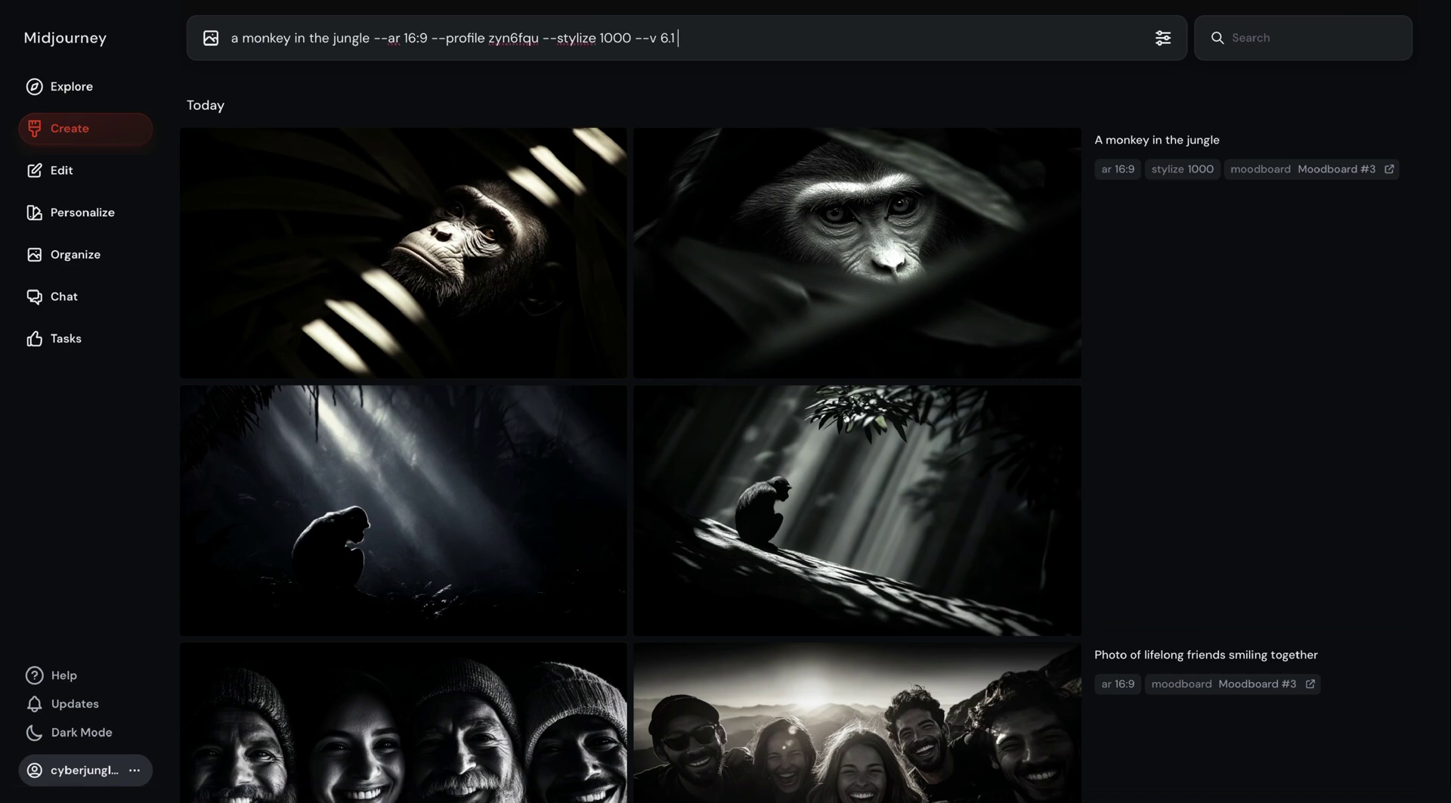
type("chaos")
left_click_drag(370, 40, 221, 41)
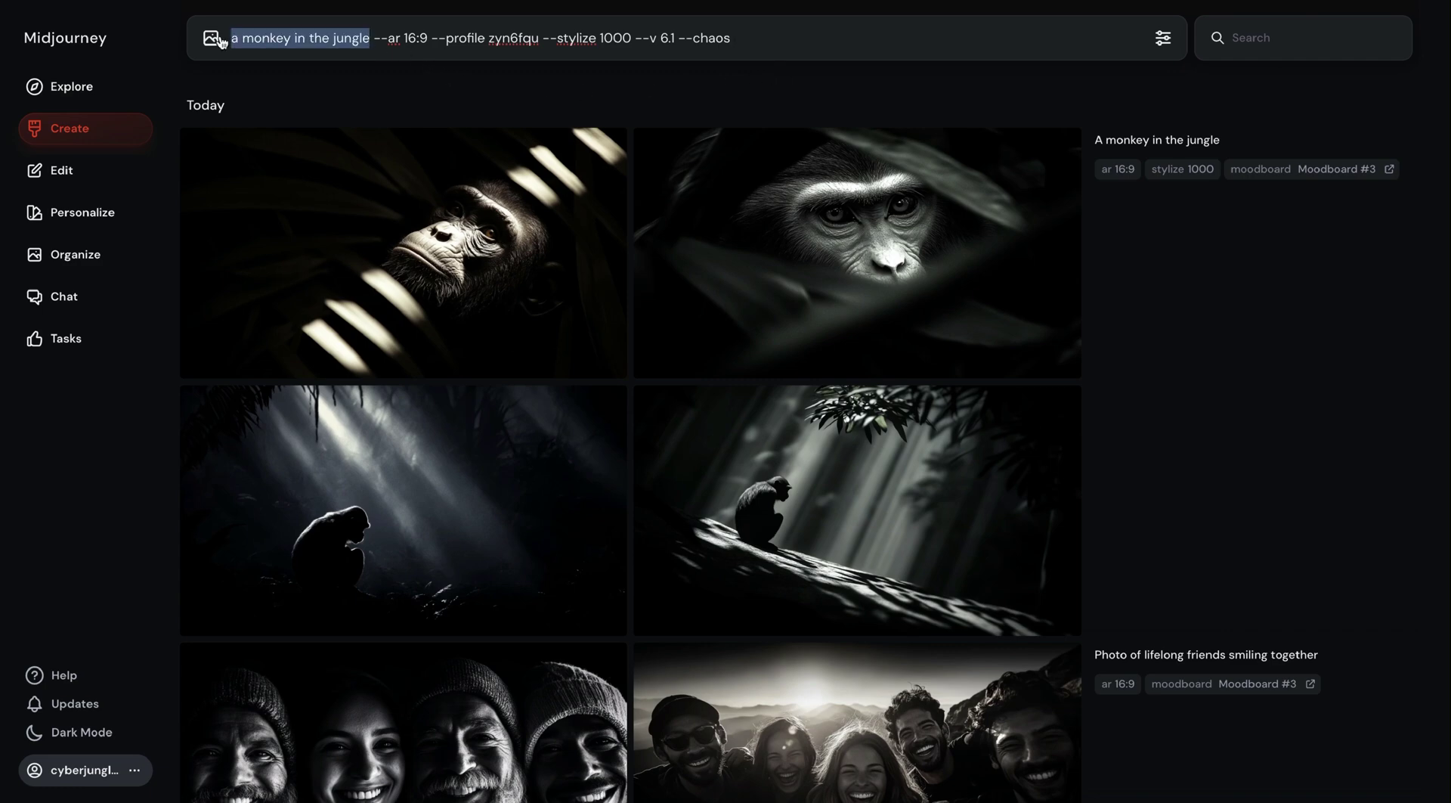
key("BackSpace")
type("hope")
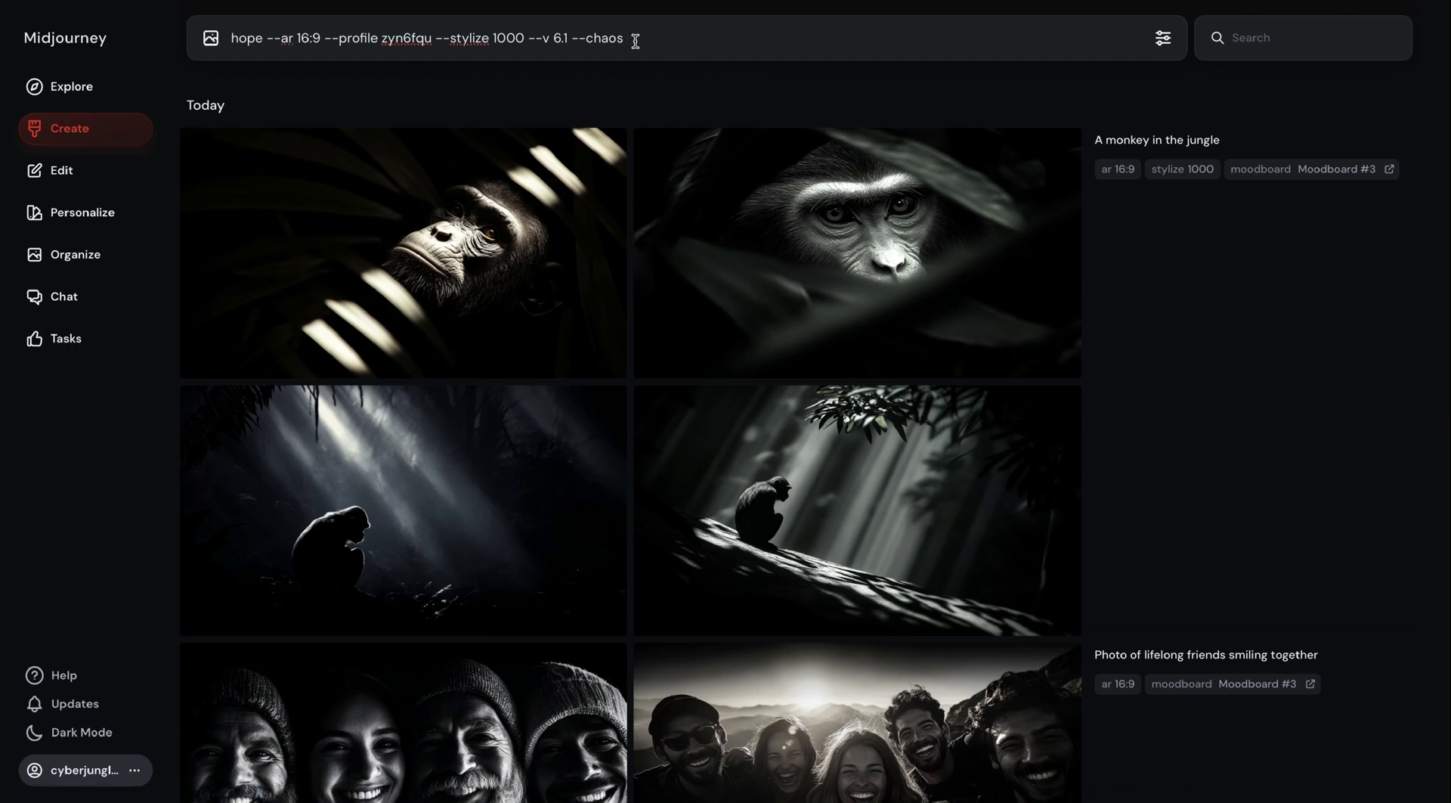
type("100")
key("BackSpace")
key("BackSpace")
key("BackSpace")
Step: Review the stylize value, then submit the Hope prompt with --chaos 100
left_click_drag(437, 37, 493, 37)
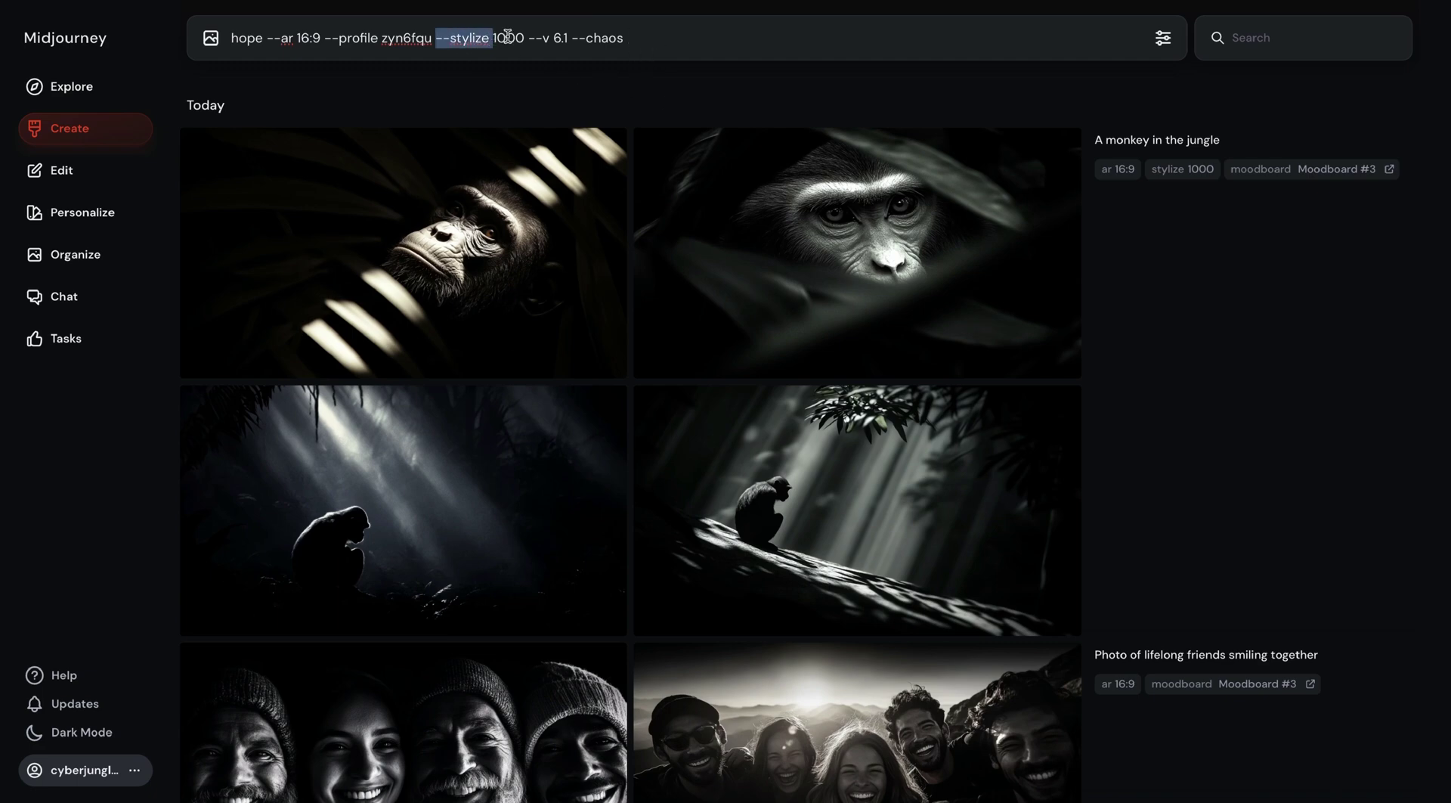
left_click(640, 39)
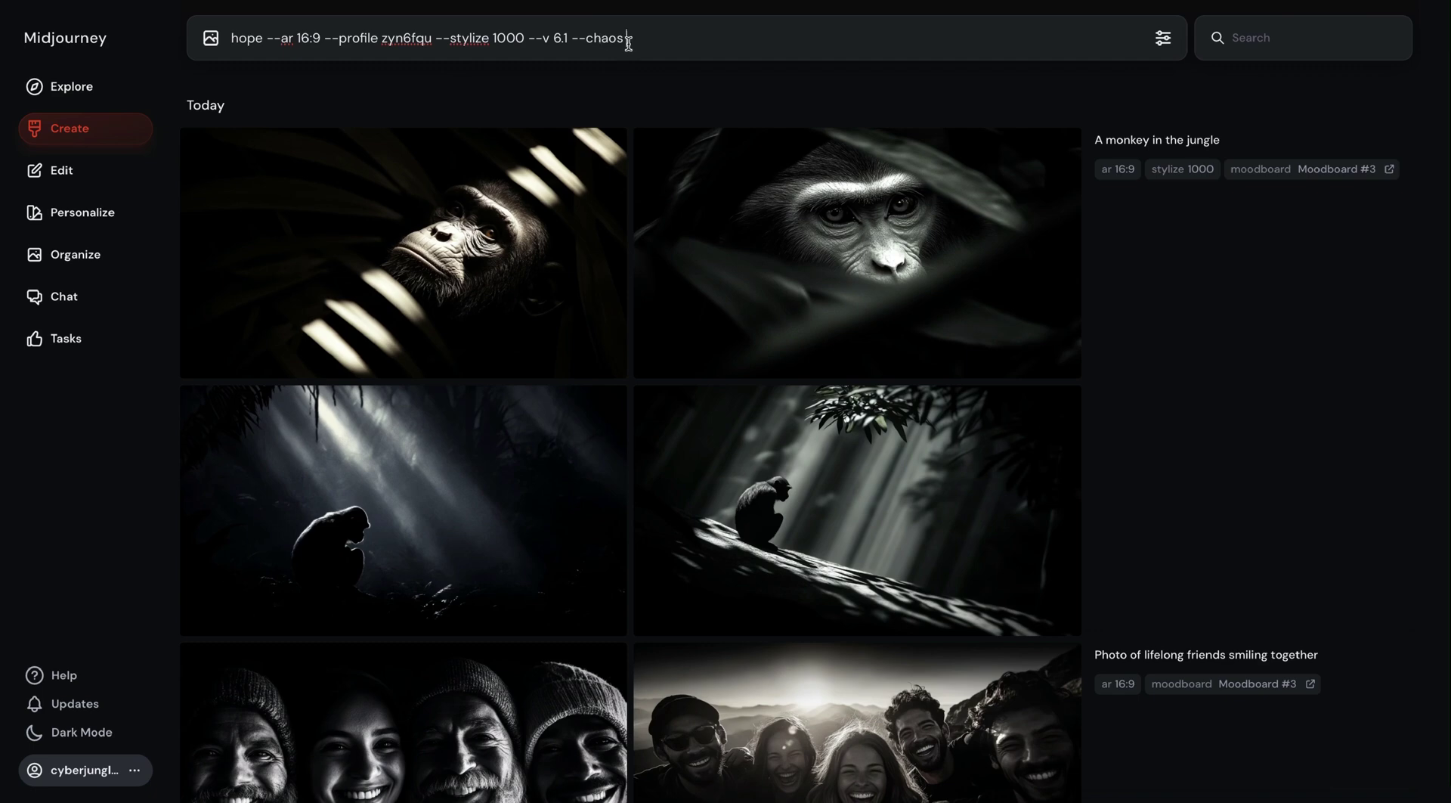
left_click_drag(451, 39, 510, 43)
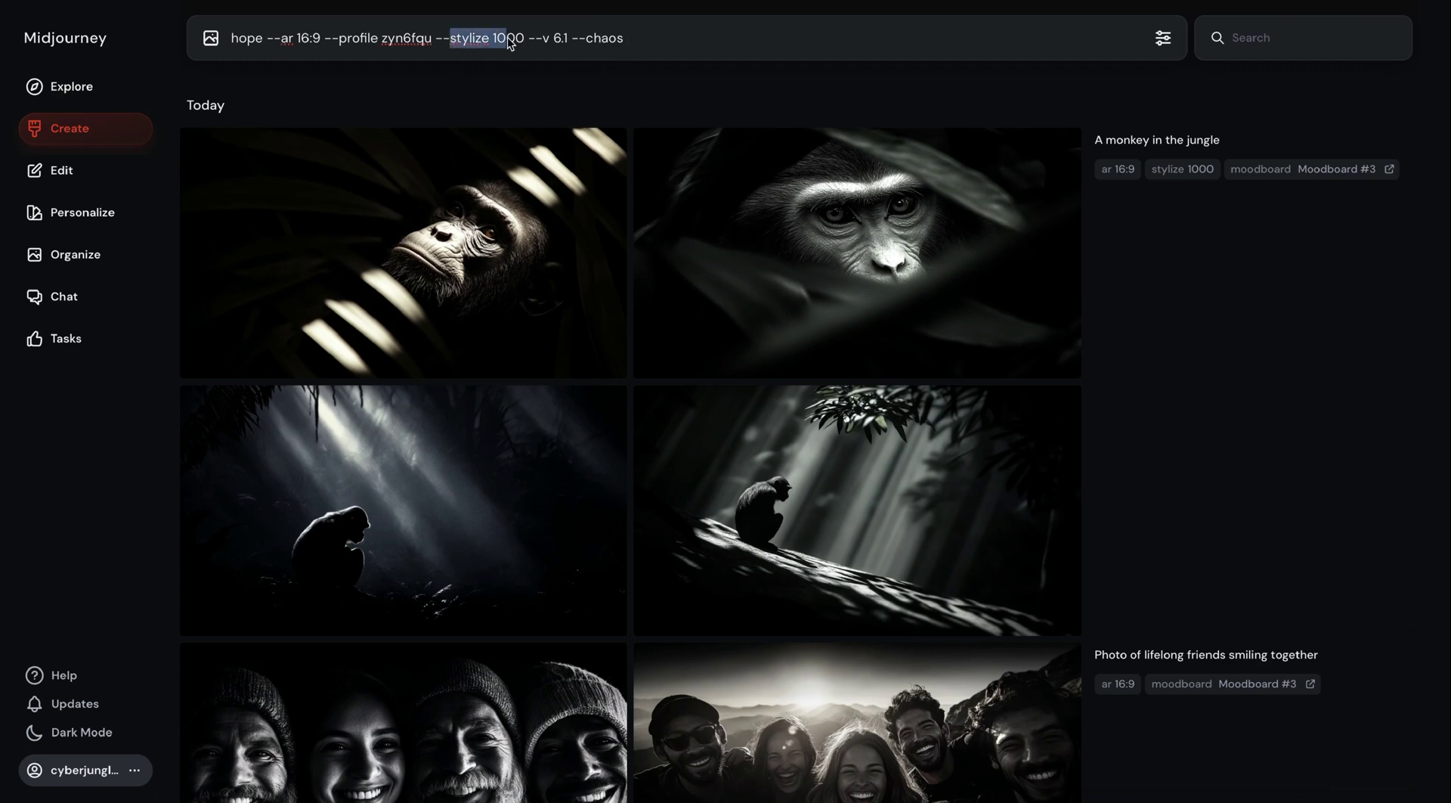
left_click(653, 41)
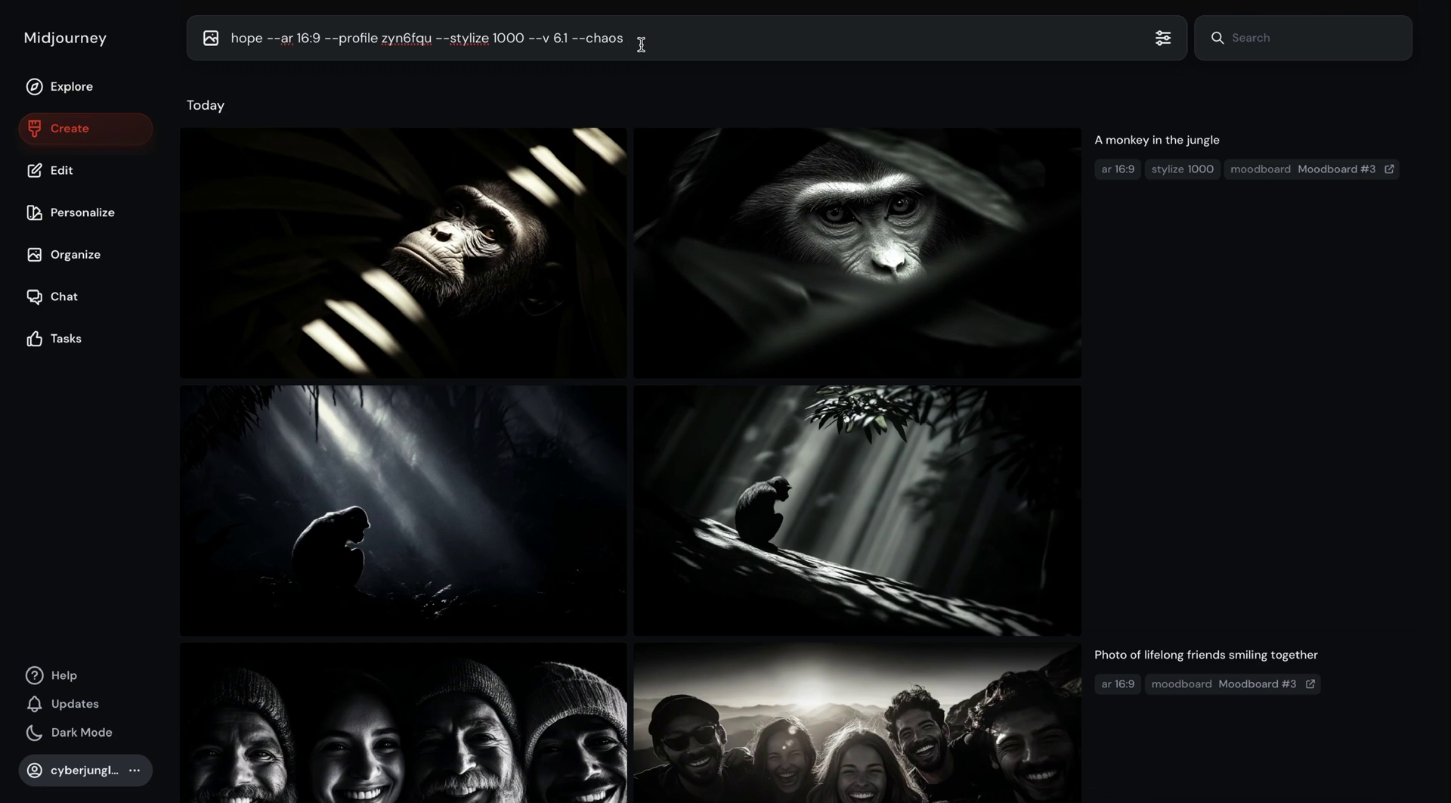
type("100")
key("Return")
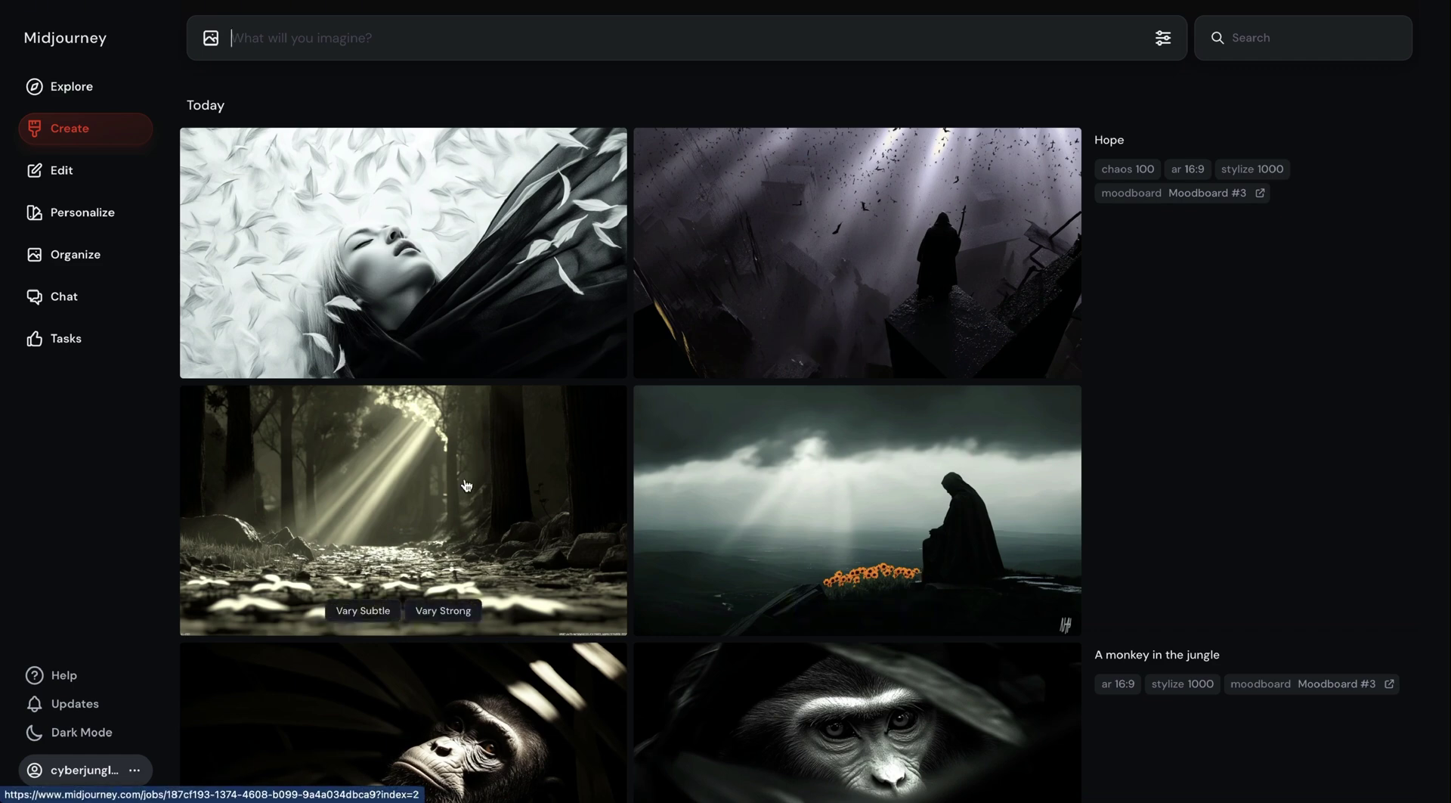
Step: Reuse the Hope job's prompt, change --chaos from 100 to 25, and submit
scroll(750, 402, "down", 6)
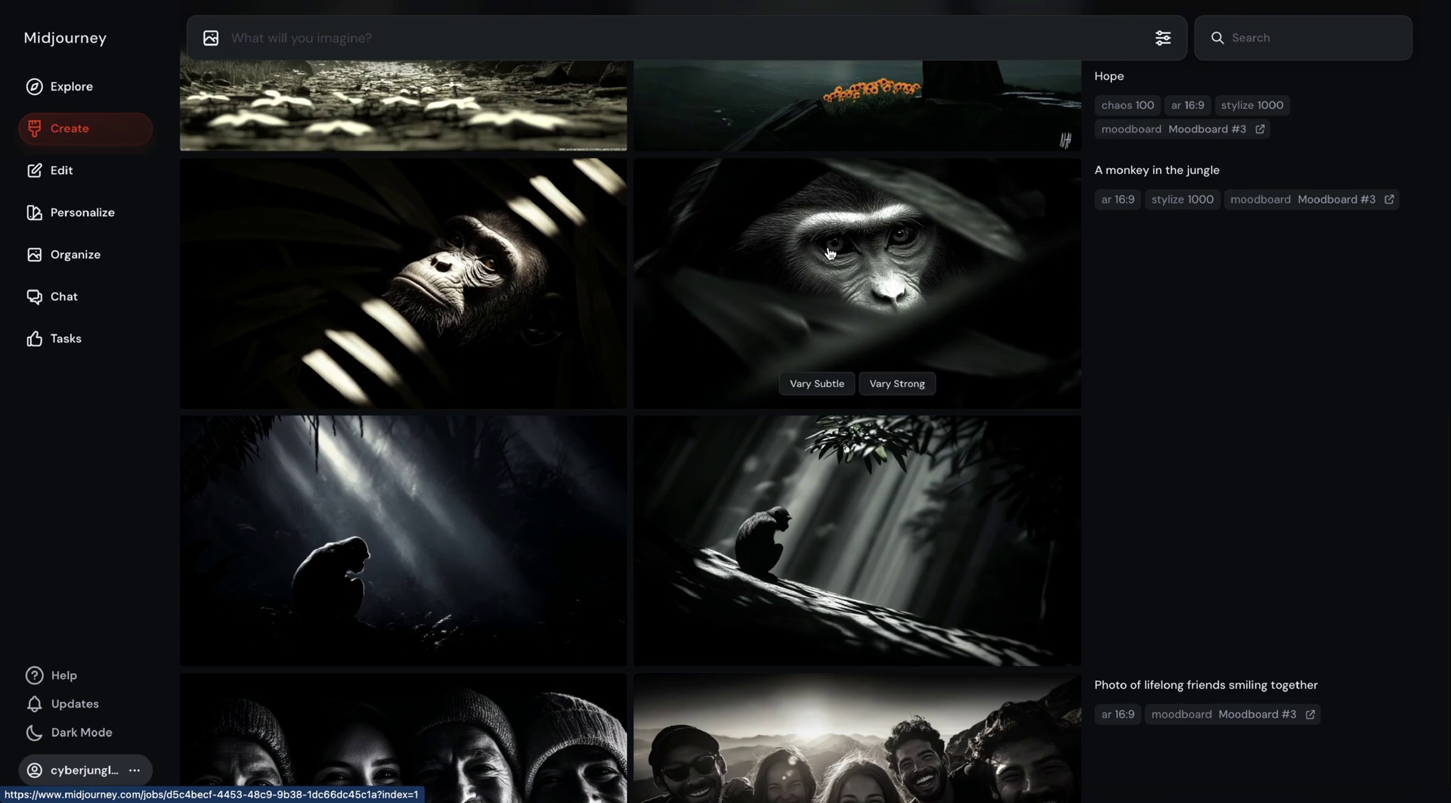
scroll(854, 393, "up", 6)
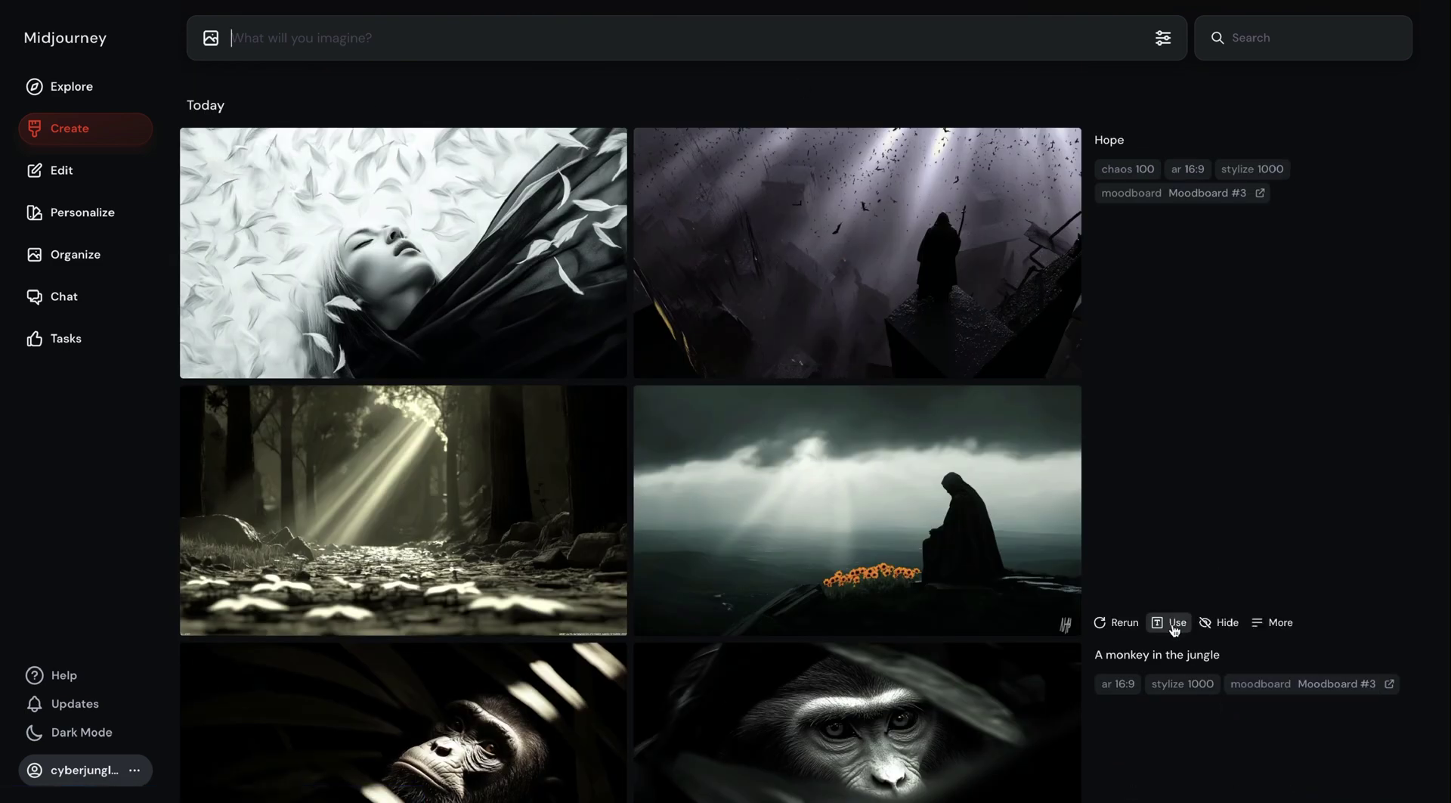
left_click(1174, 627)
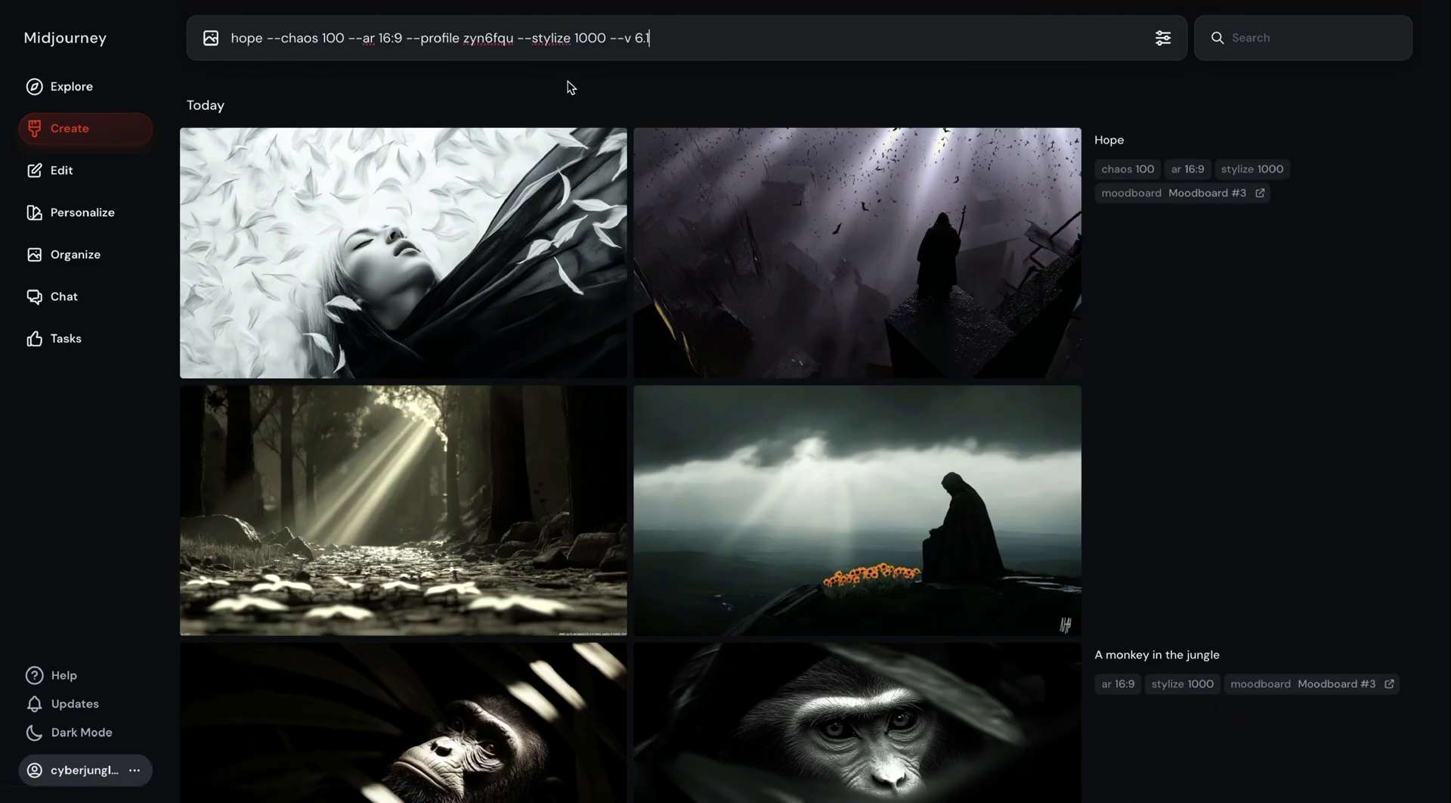
double_click(340, 50)
key("BackSpace")
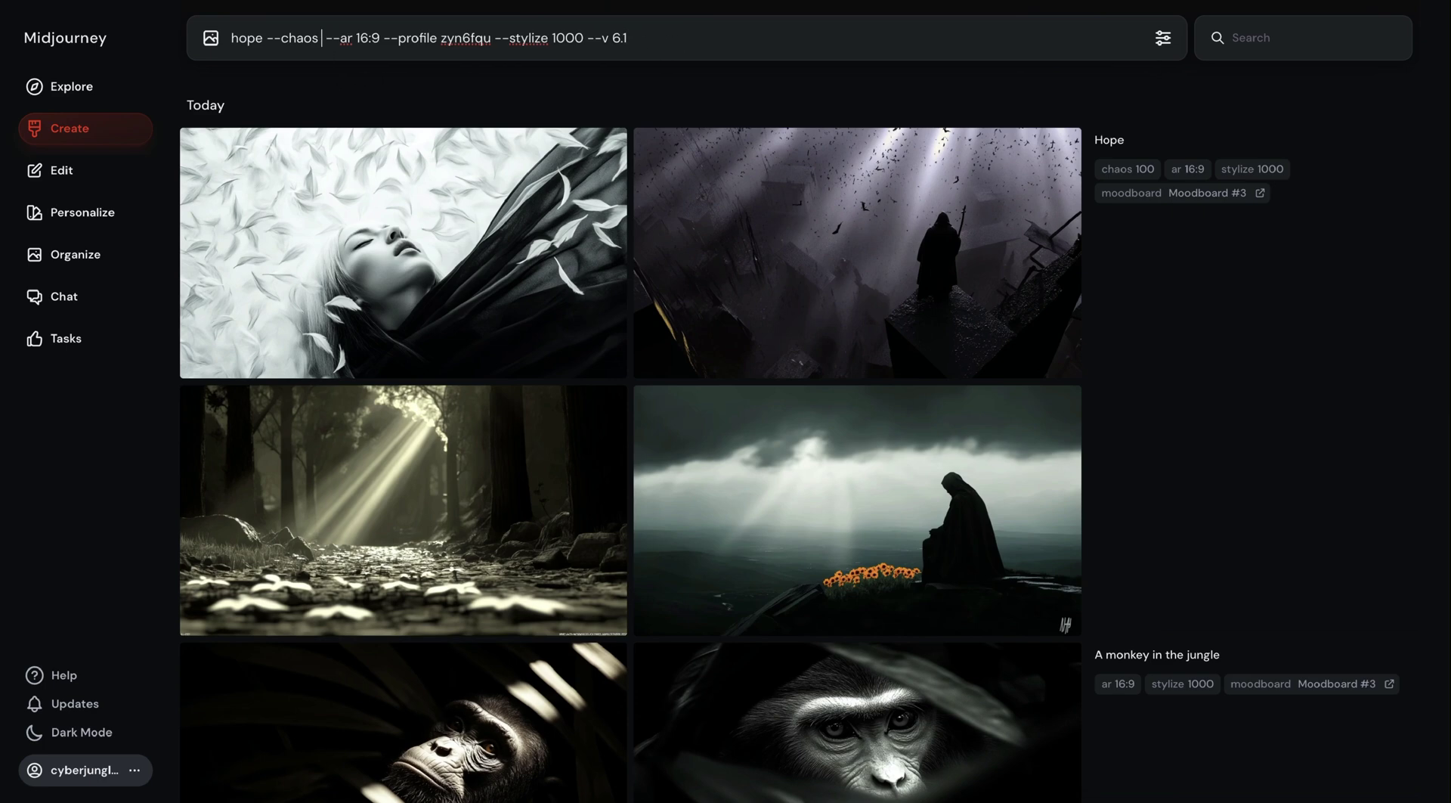
type("25")
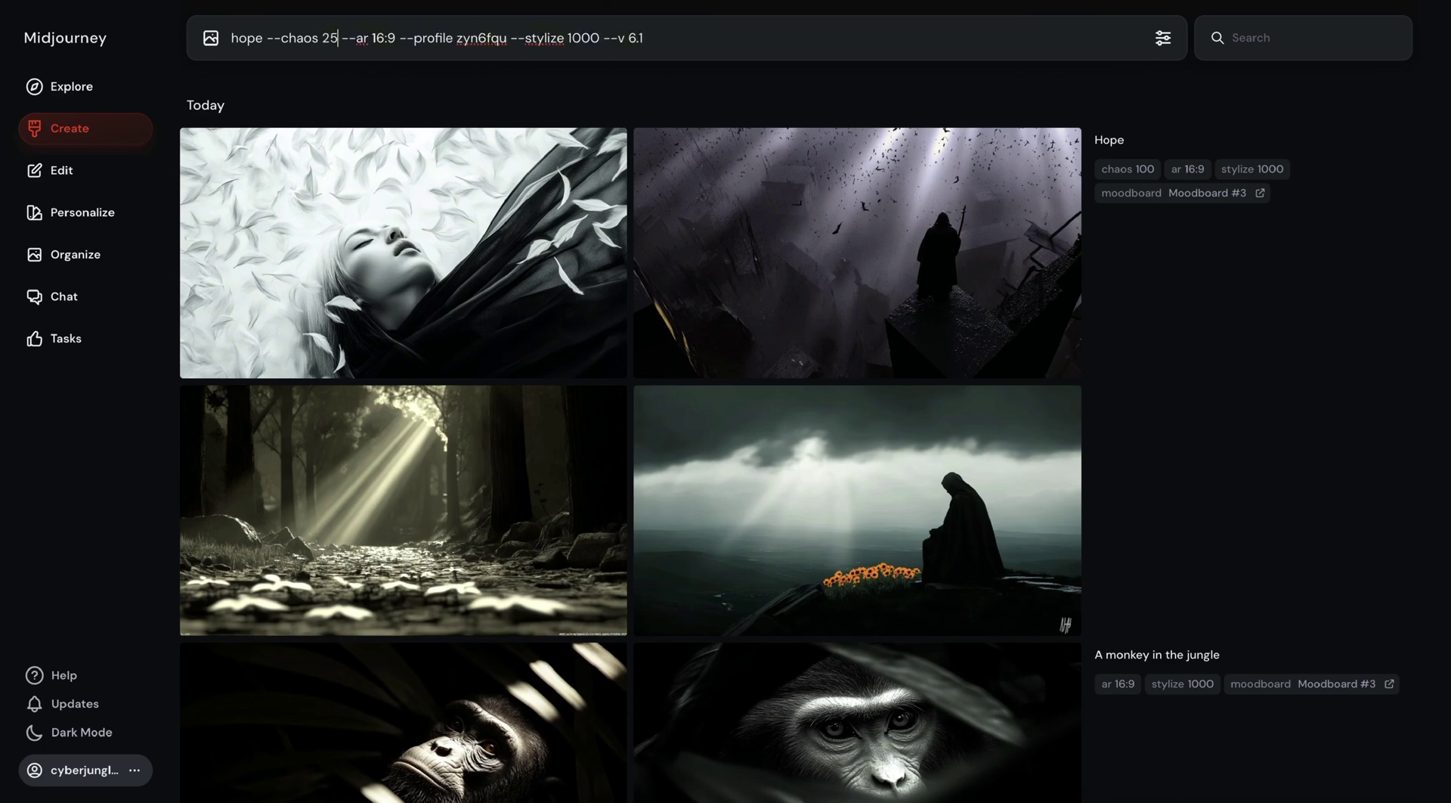
key("Return")
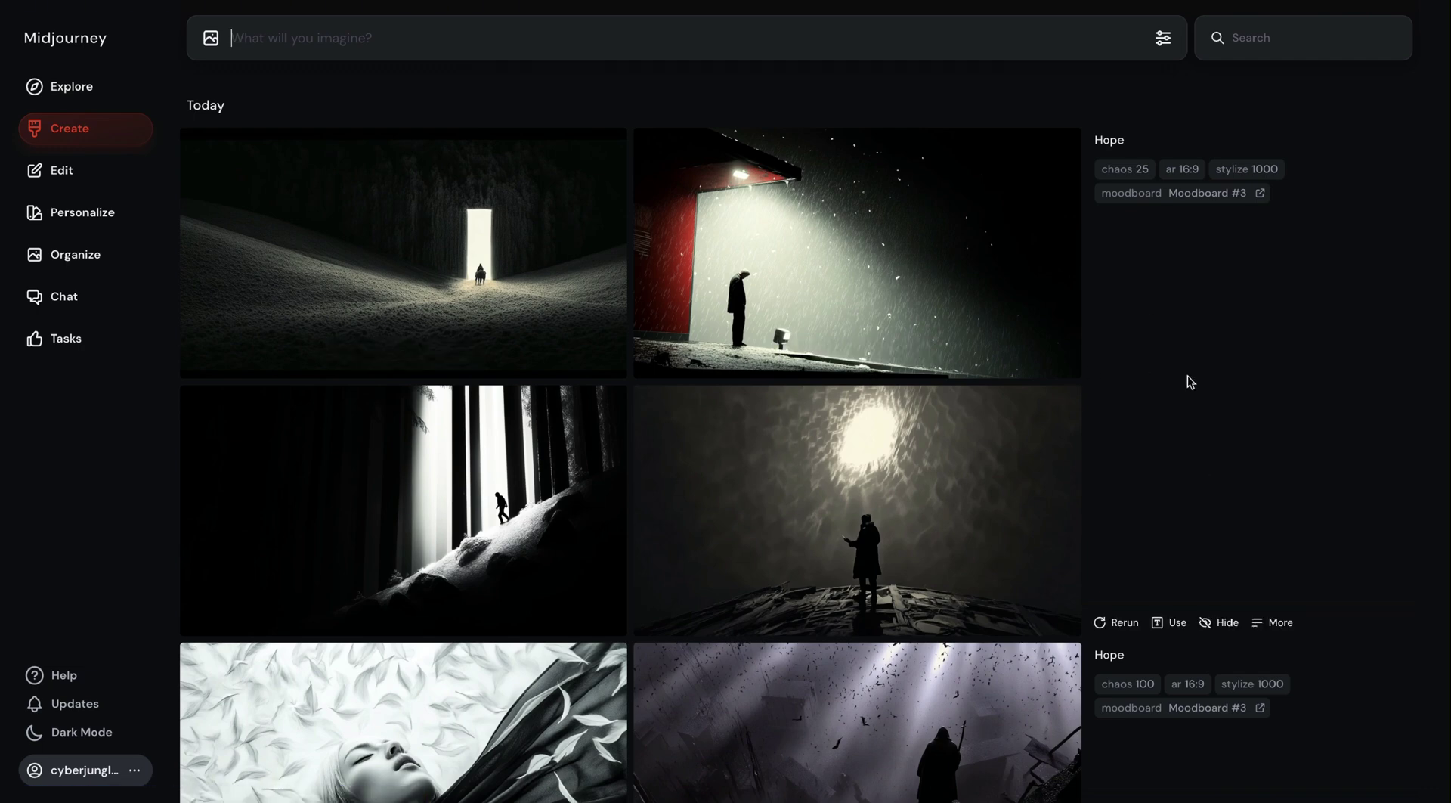
Step: Go to the Personalize page listing the Global Profile and Moodboard #3
scroll(1187, 375, "down", 3)
scroll(1287, 476, "up", 3)
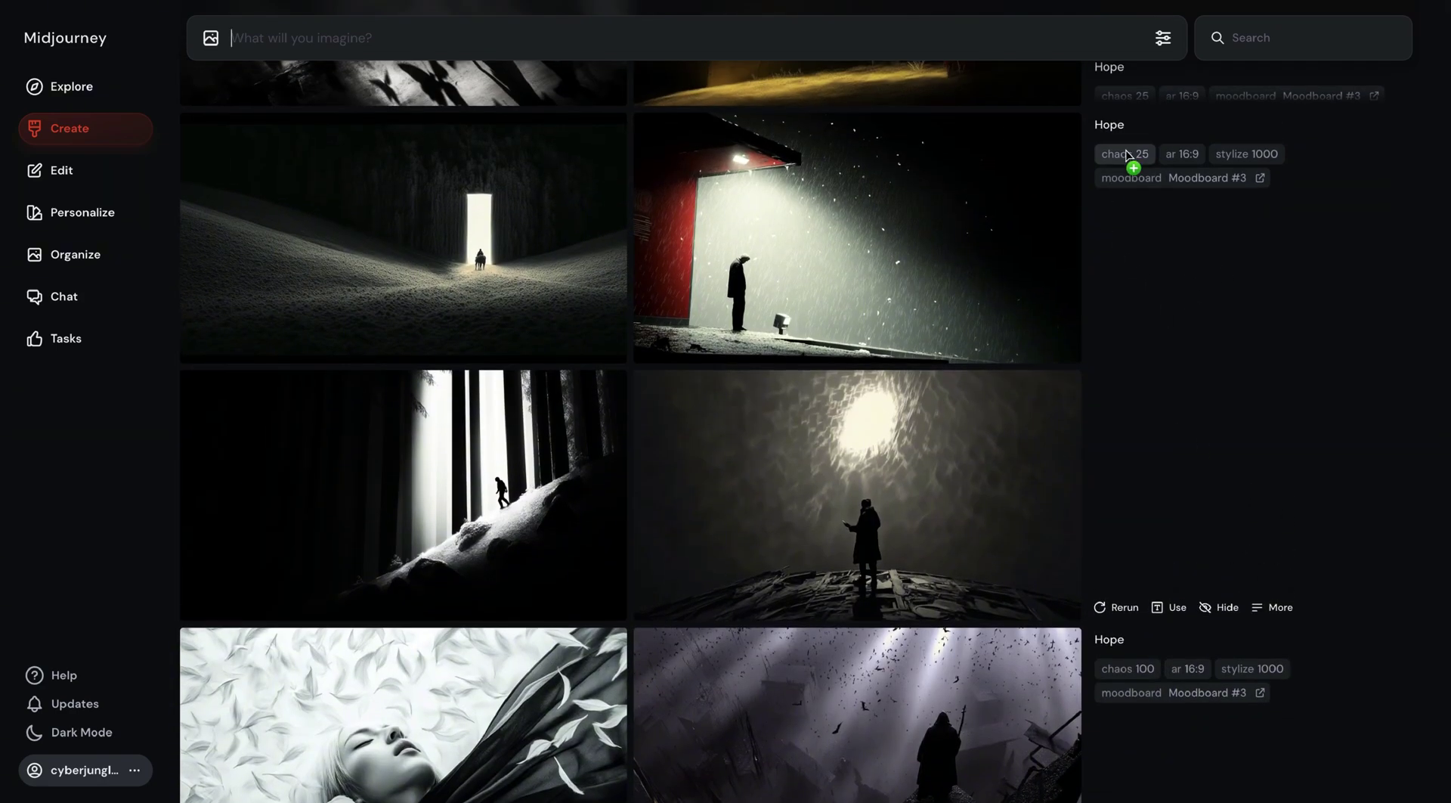
left_click(1132, 177)
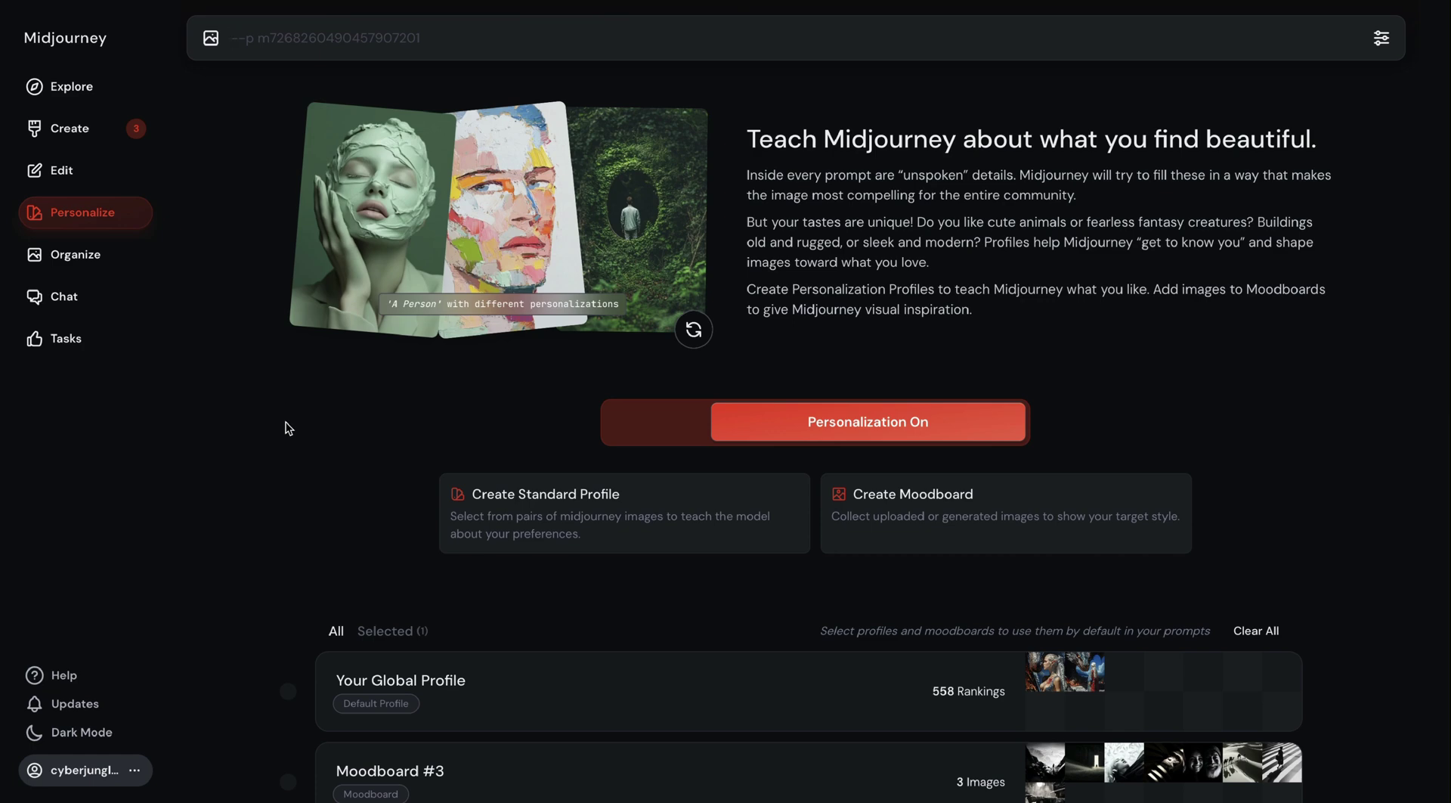
Step: Make Moodboard #3 the active moodboard and start creating standard Profile #4
scroll(285, 428, "down", 3)
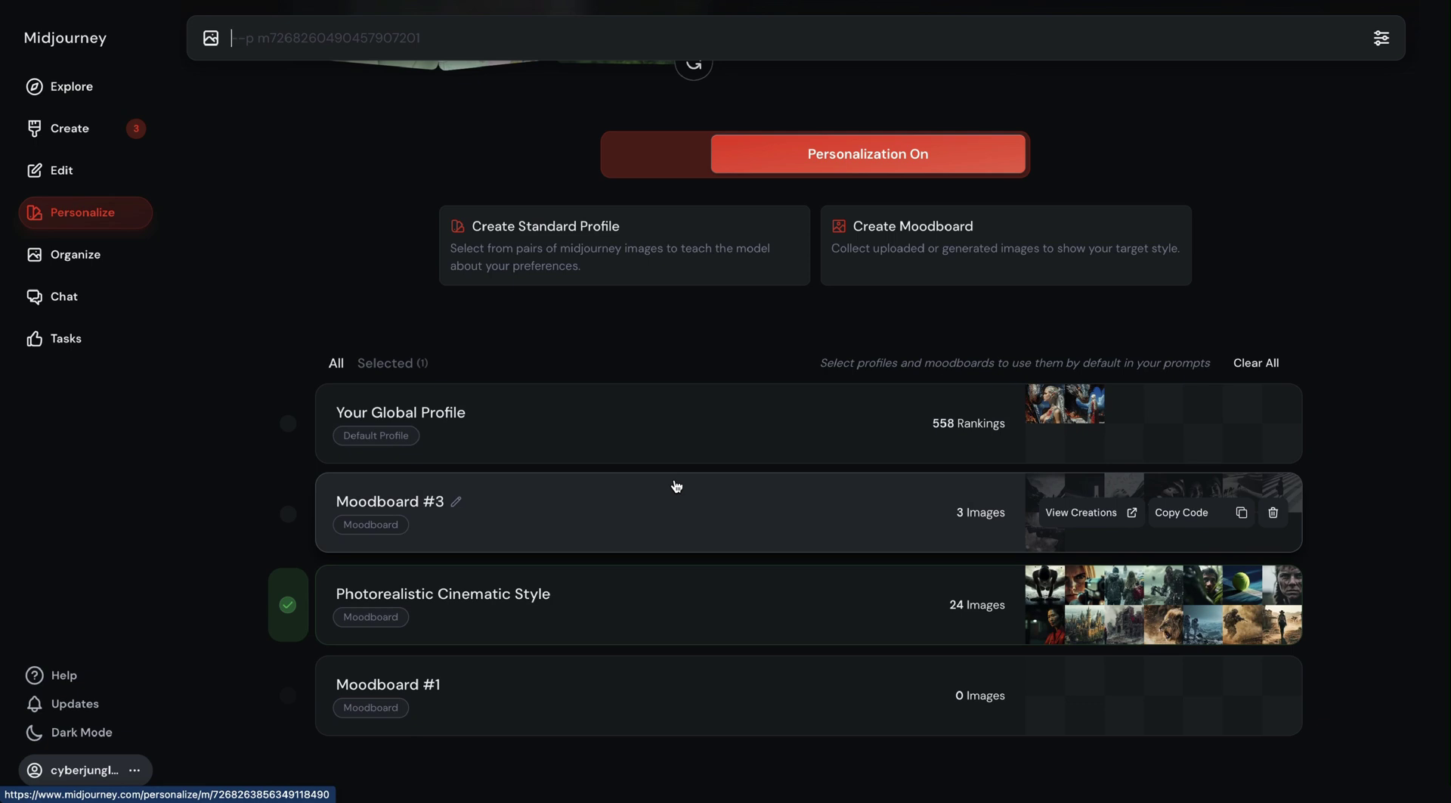
left_click(294, 526)
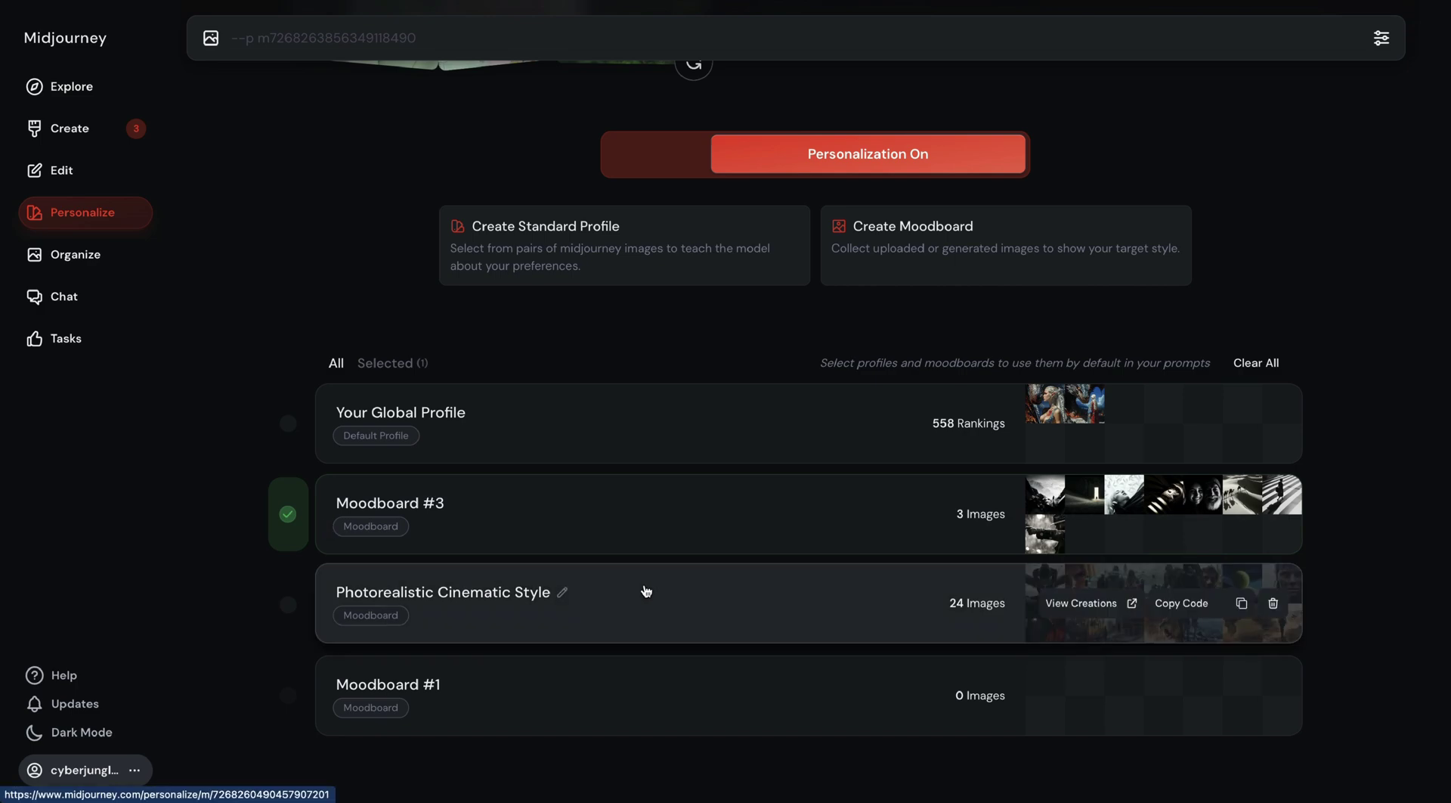
scroll(280, 504, "up", 4)
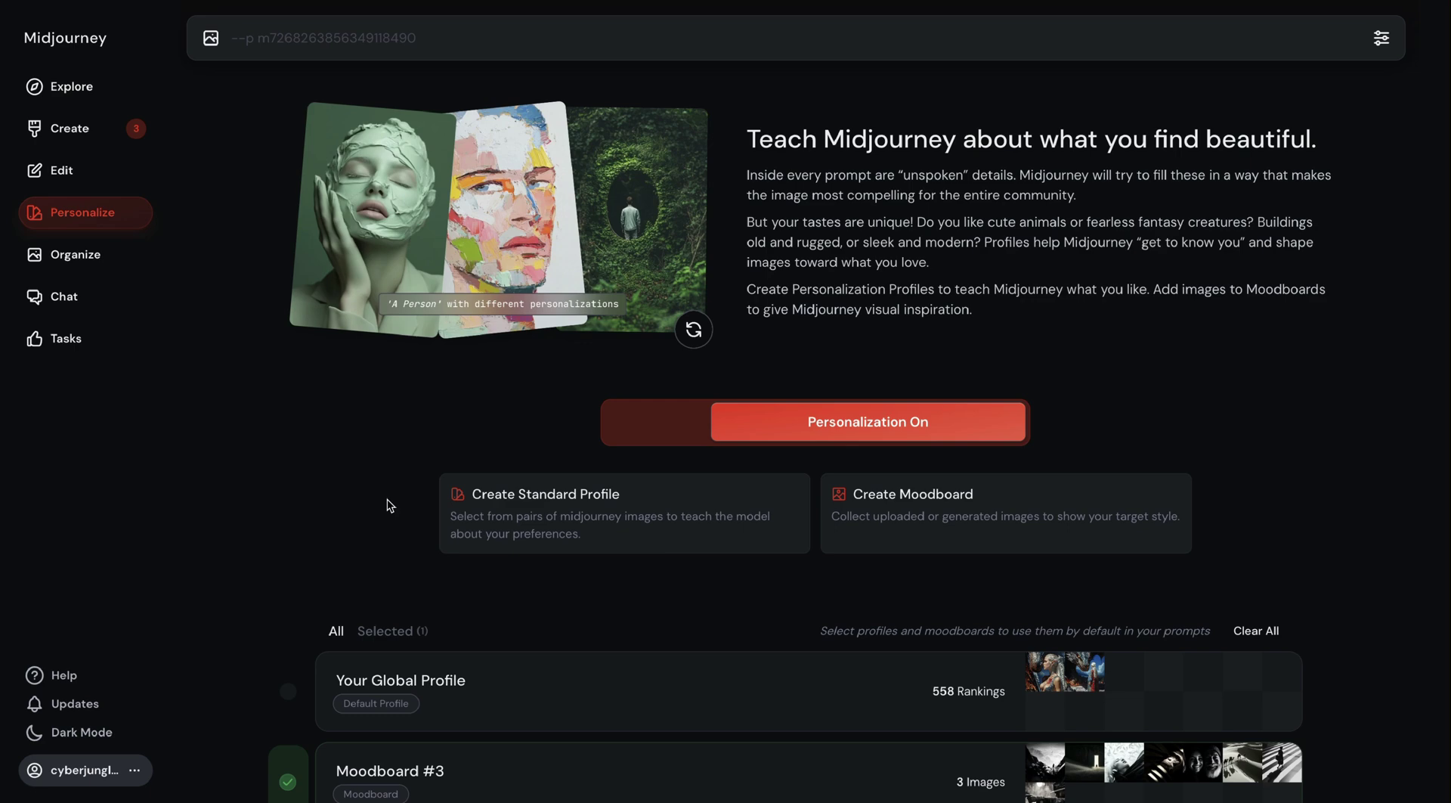
left_click(511, 520)
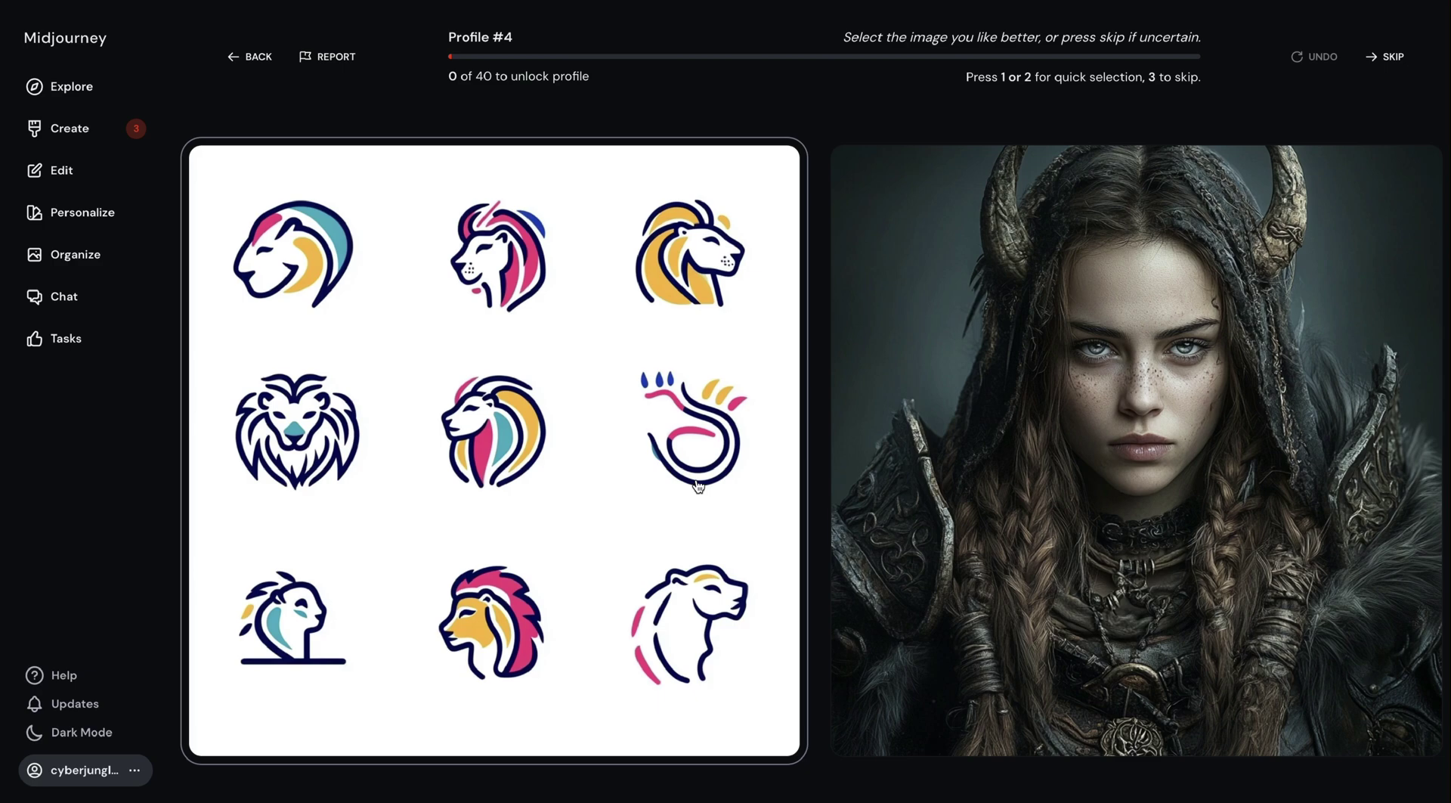
Step: Pick preferred images in two pairs for Profile #4, then go back to Personalize
left_click(1104, 412)
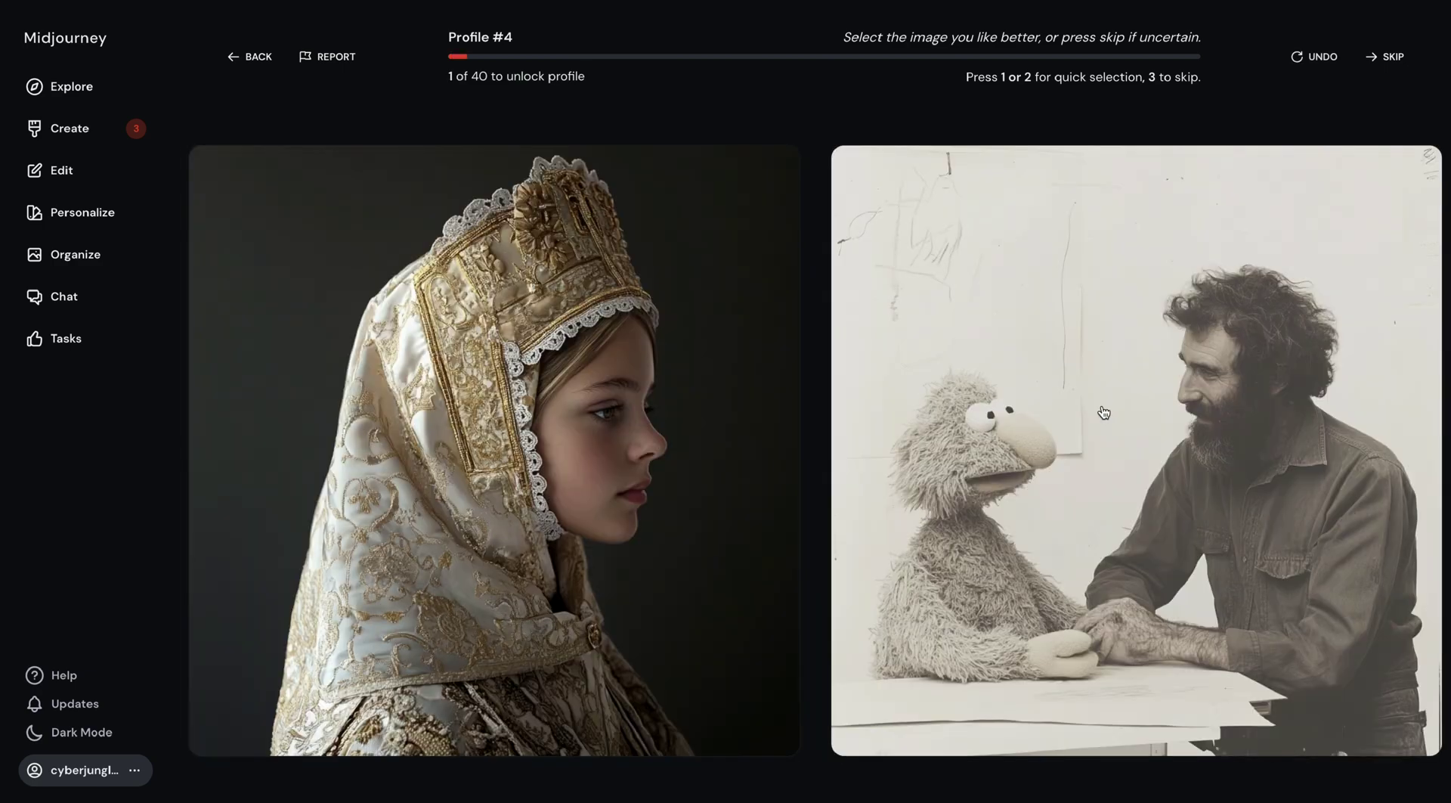
left_click(554, 381)
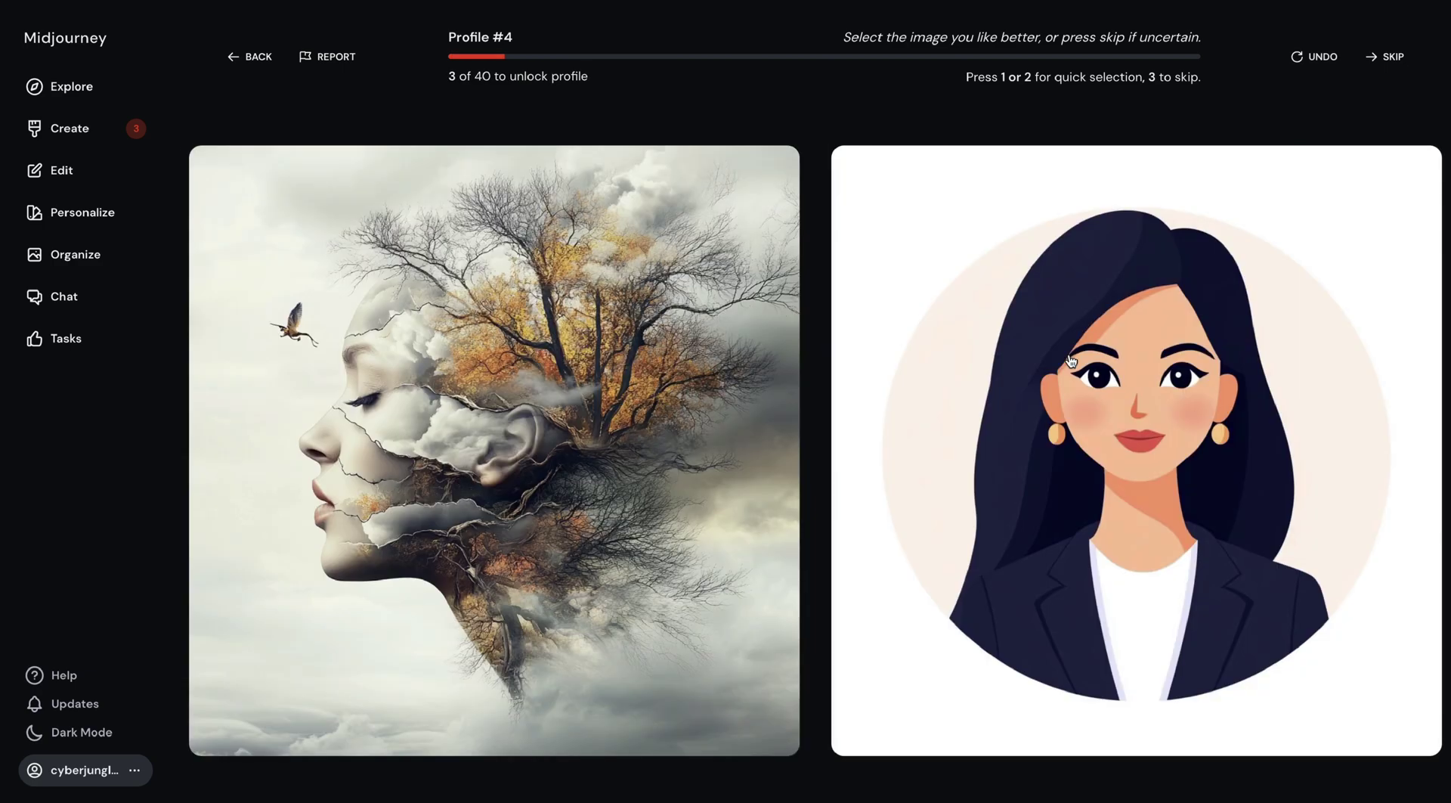
left_click(251, 57)
scroll(760, 373, "down", 4)
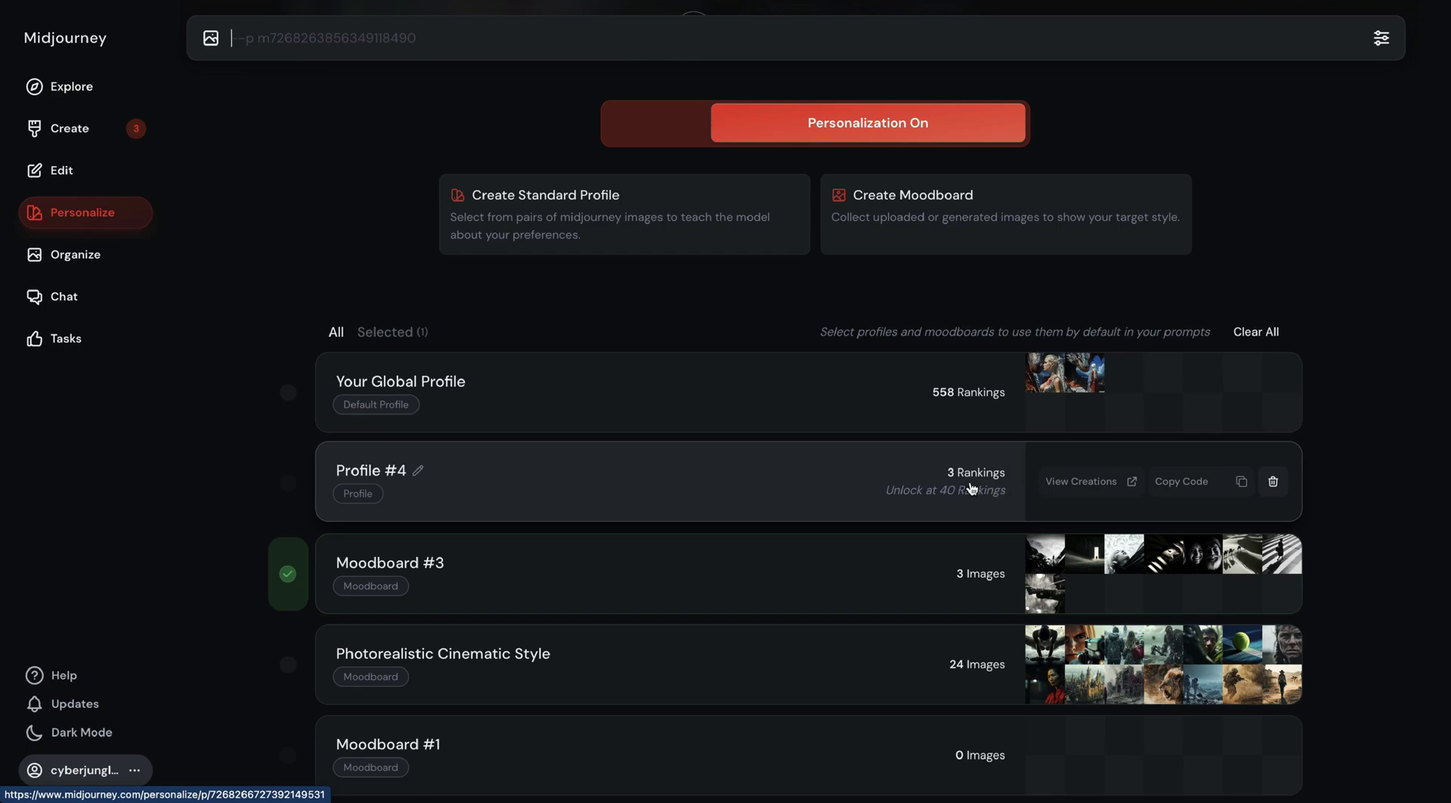
scroll(908, 360, "up", 4)
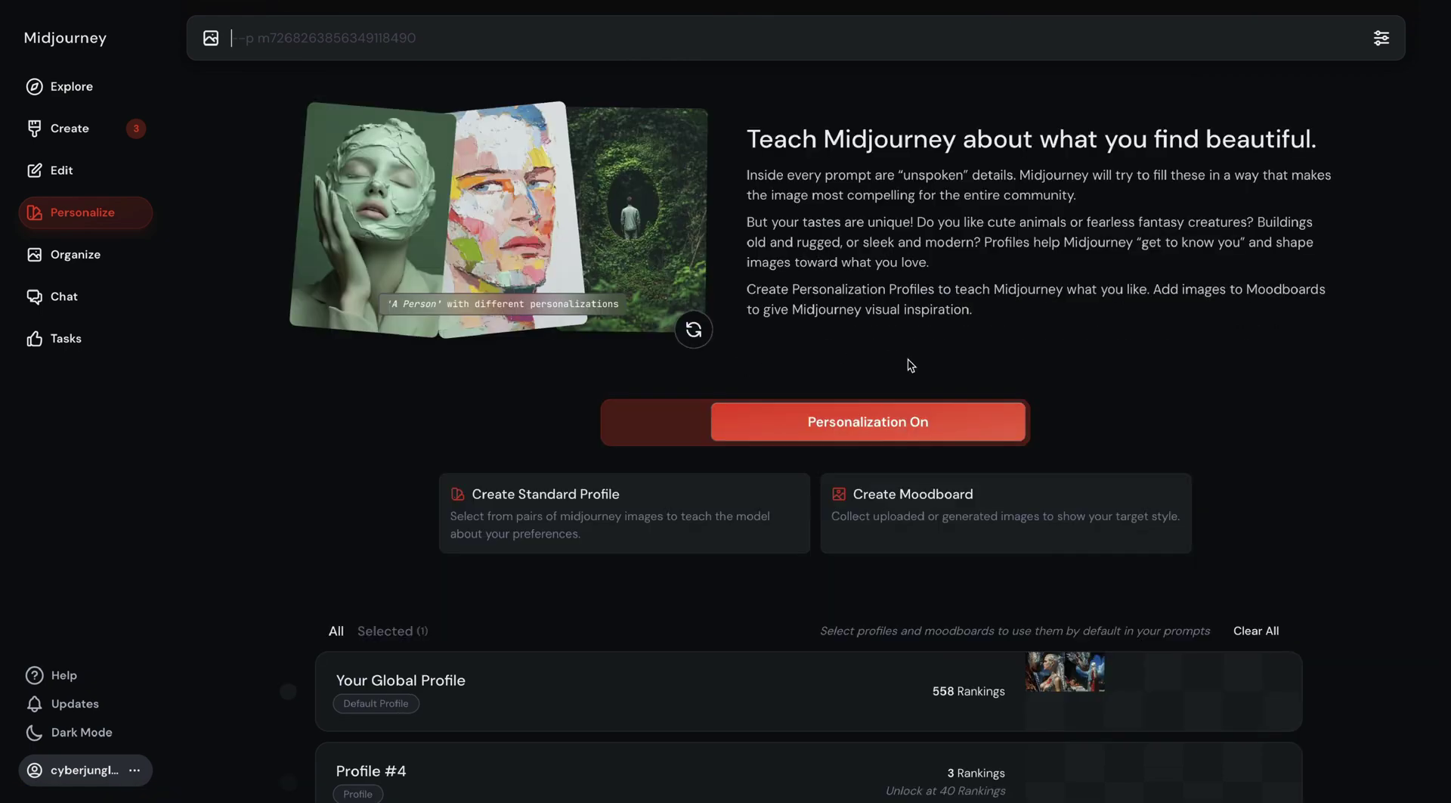
Step: Start Moodboard #4, preview the ukiyo-e files, and upload the first five
left_click(951, 510)
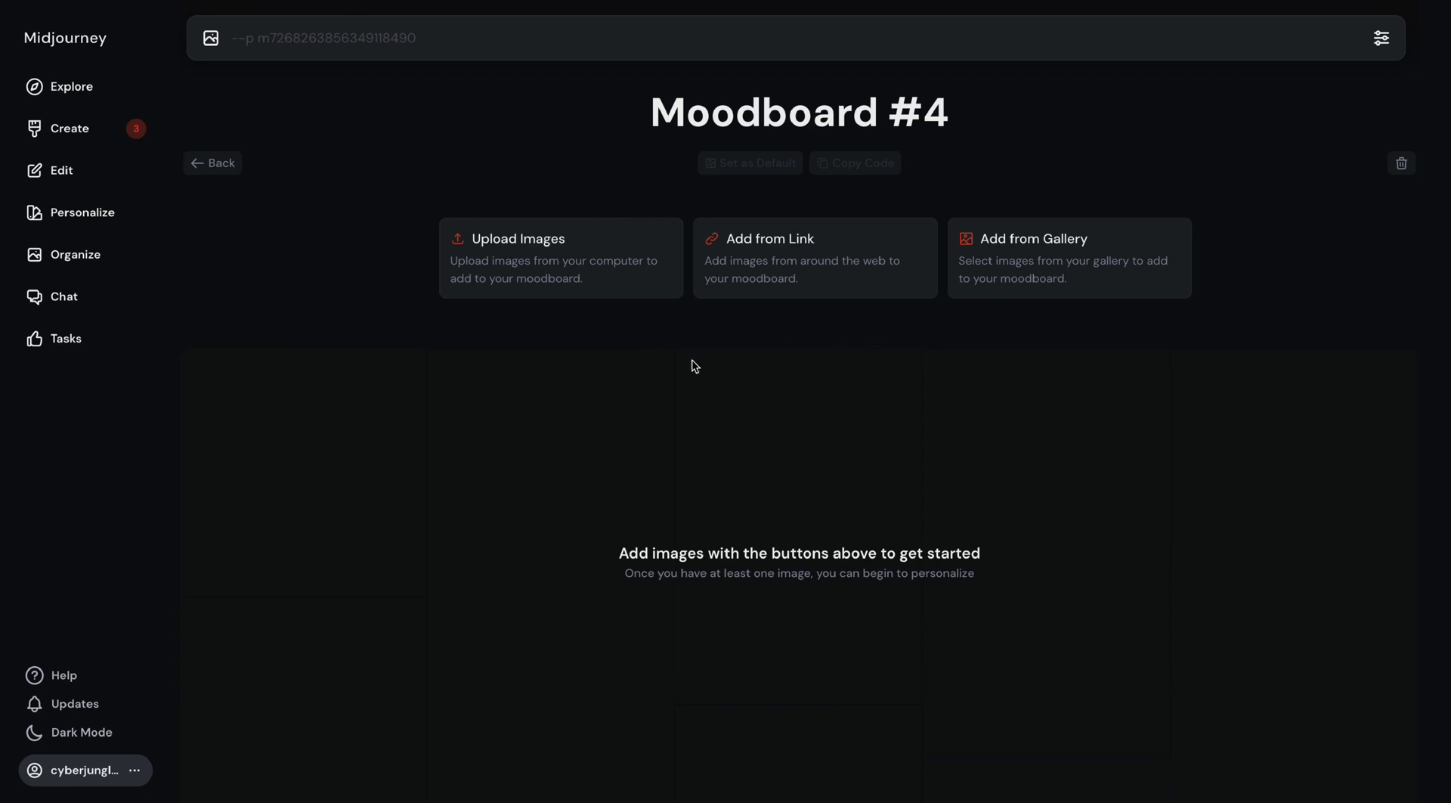
left_click(574, 257)
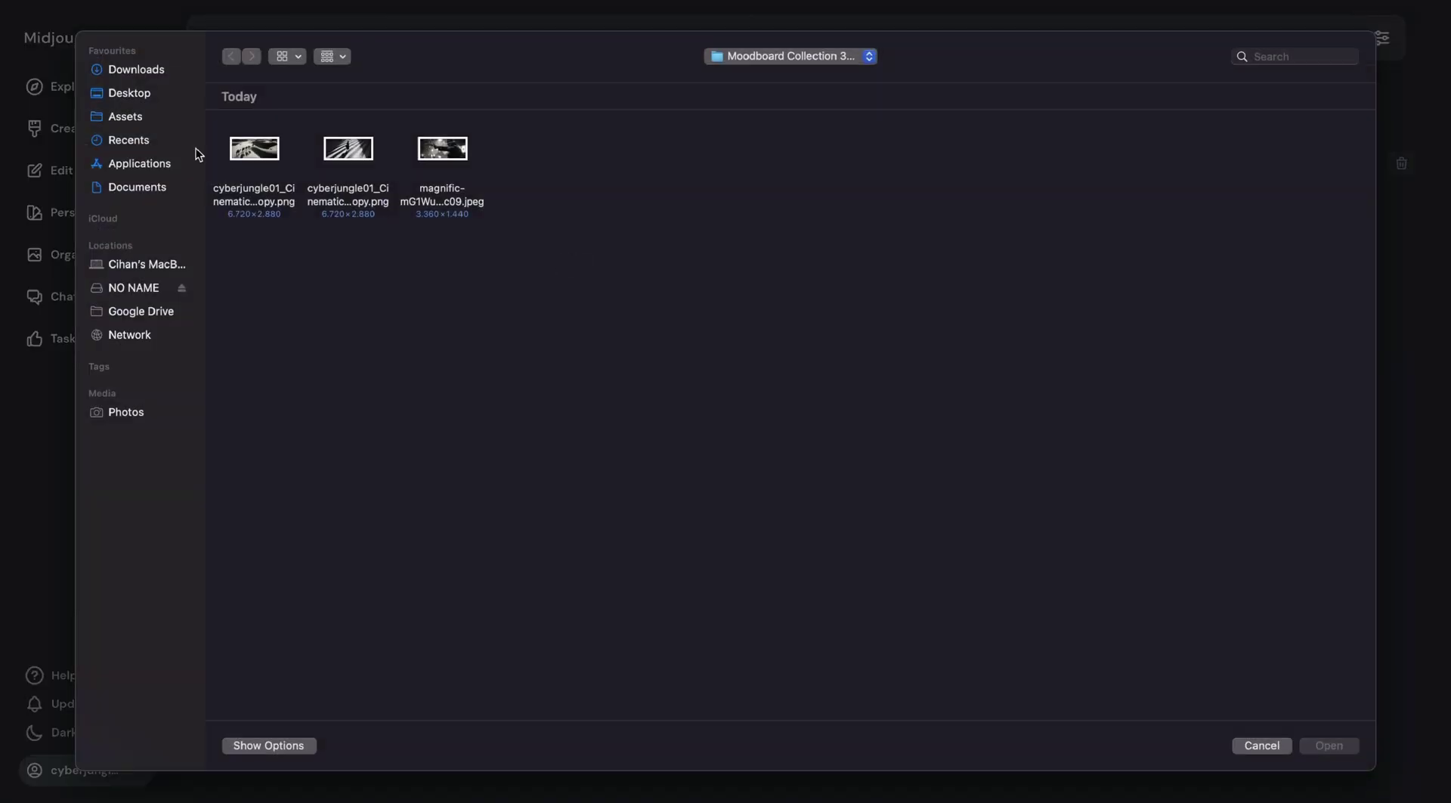
left_click(260, 153)
key("space")
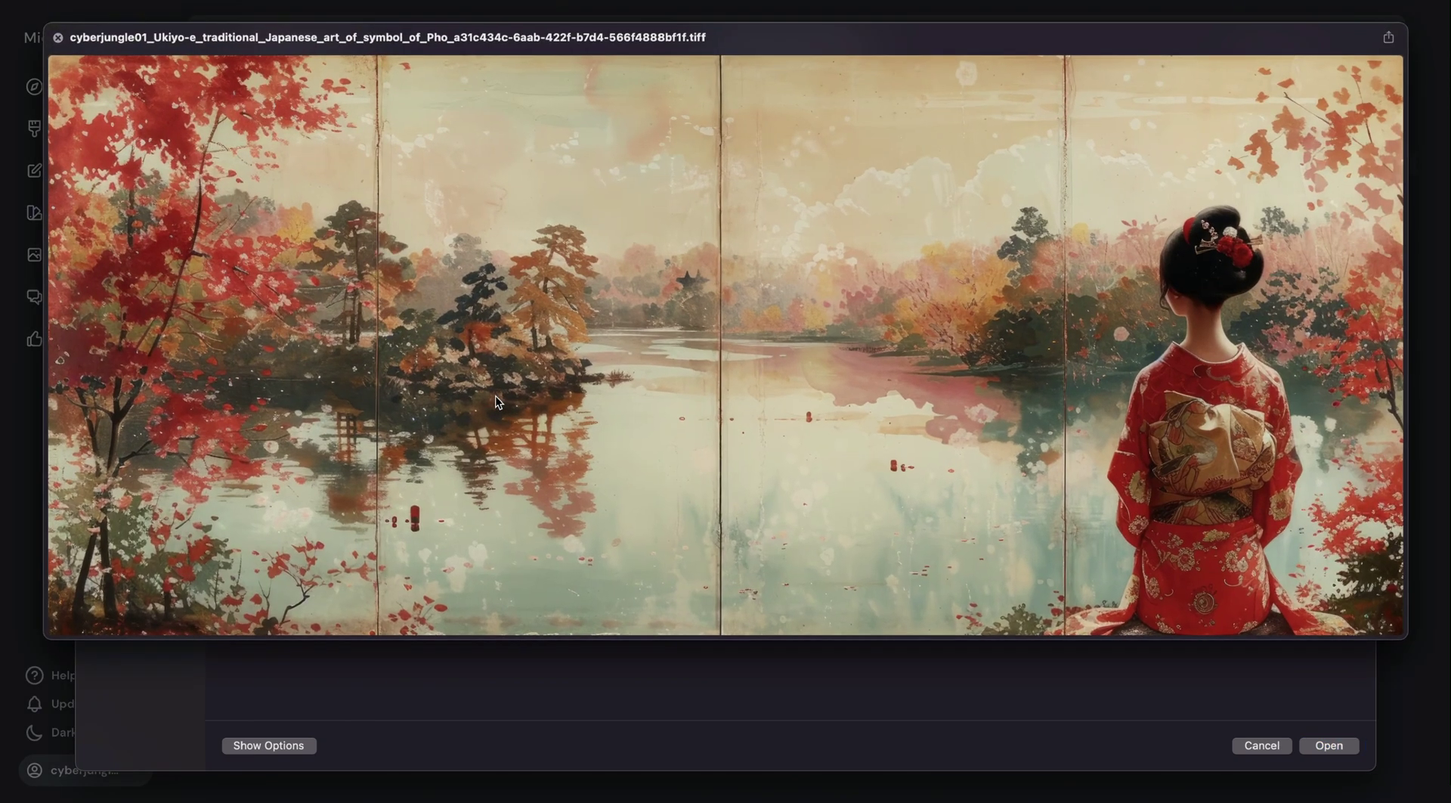
key("Right")
key("Right")
key("Right")
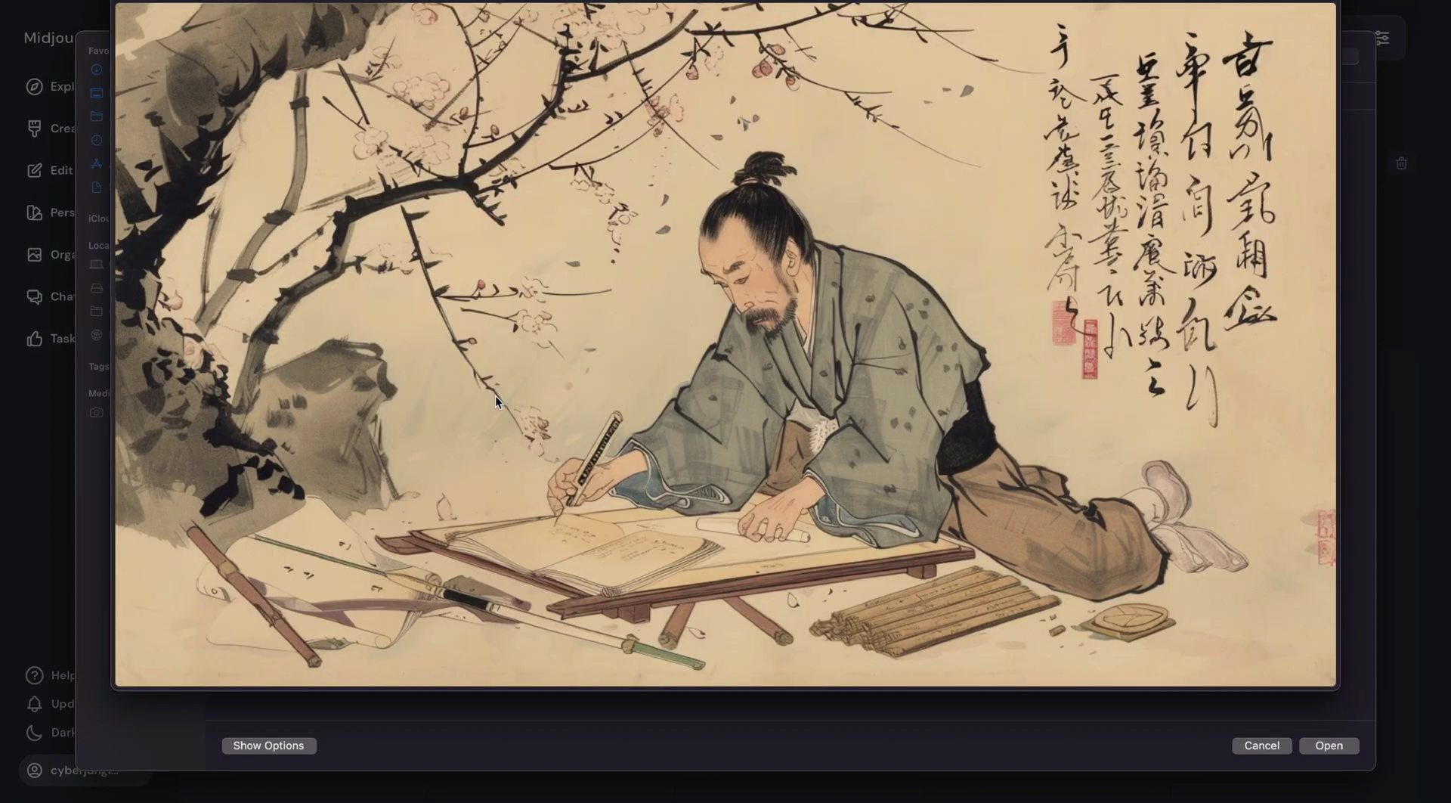
key("Right")
key("Right")
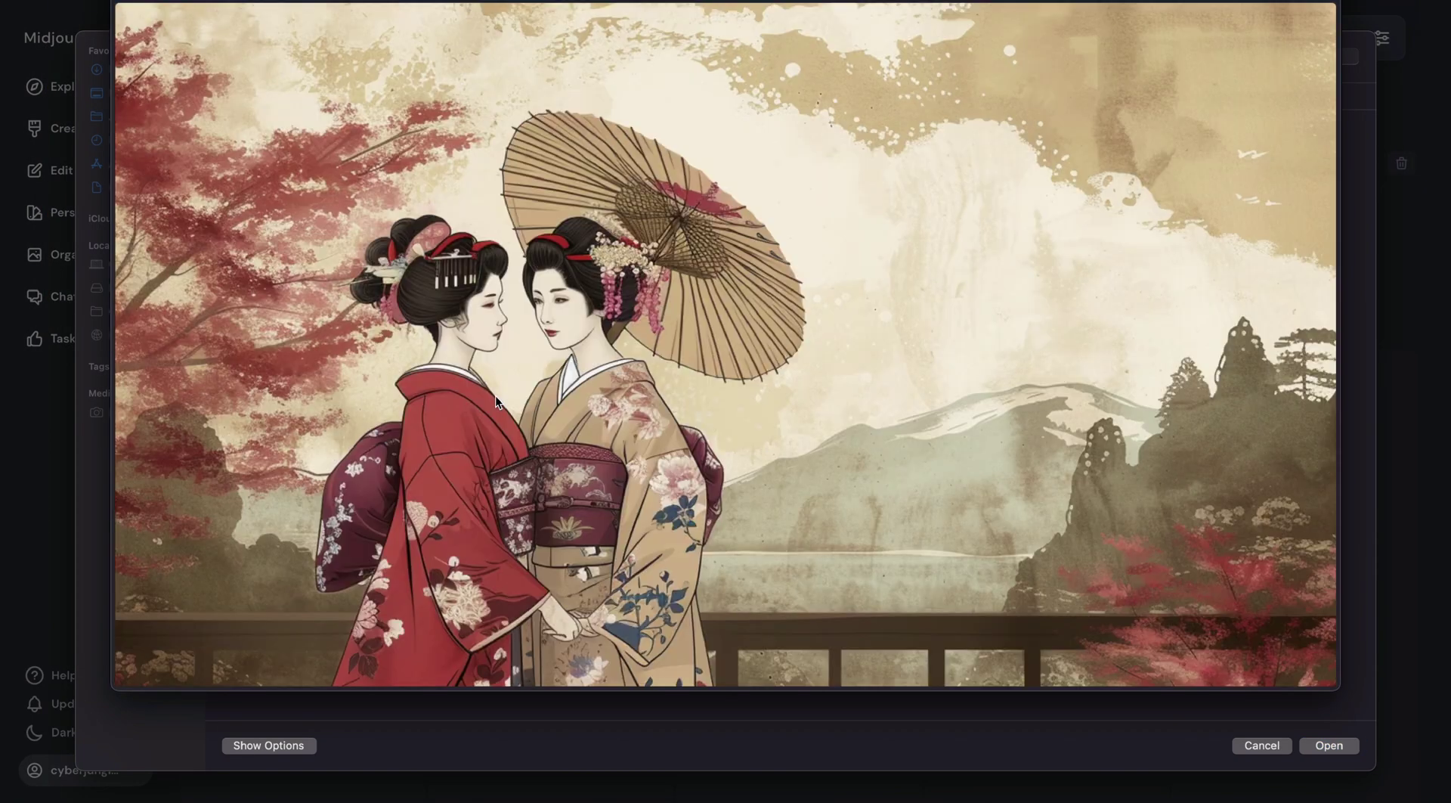
key("space")
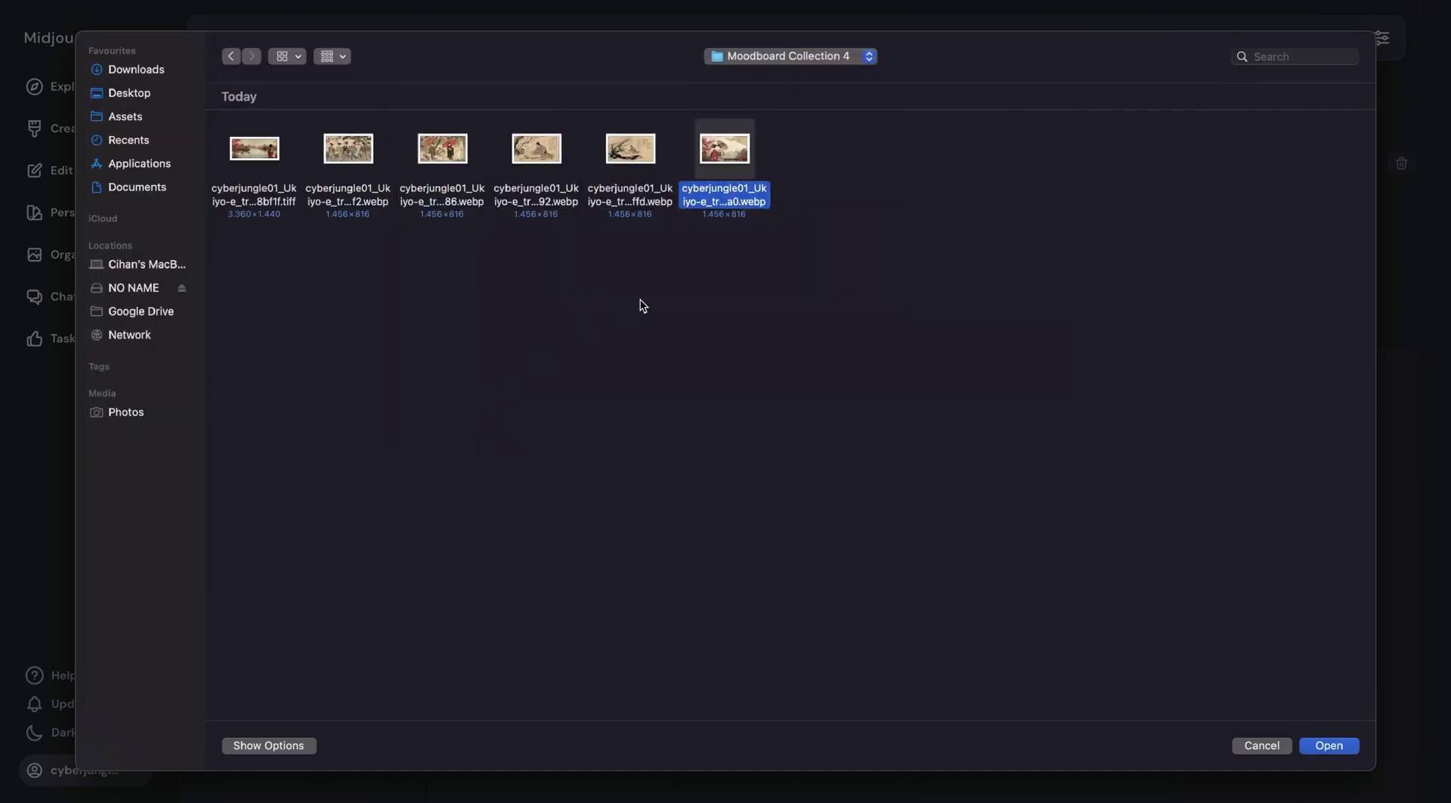
left_click_drag(212, 123, 650, 227)
key("Return")
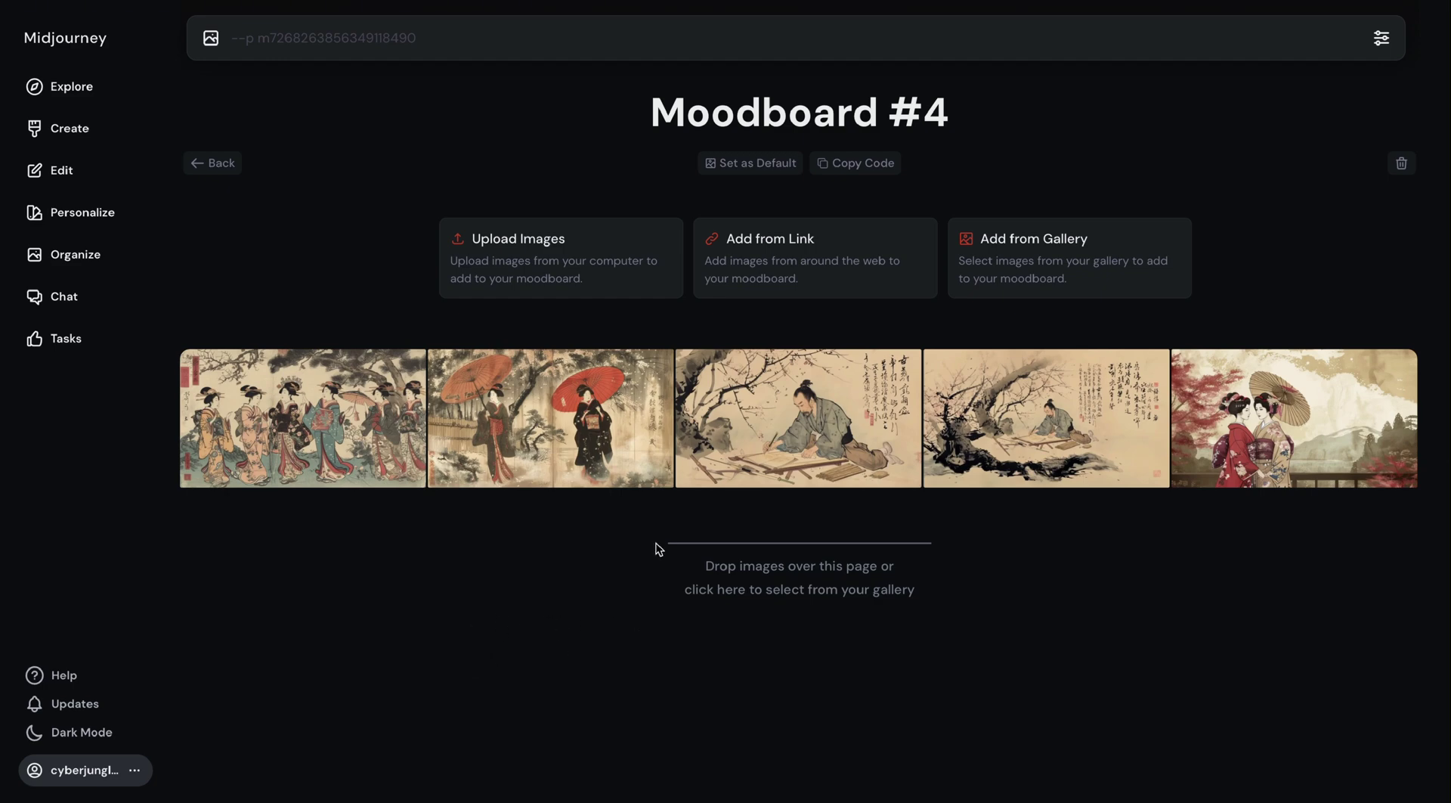
Step: Generate 'big city life in modern times' with the Moodboard #4 code and enlarge the pagoda-and-umbrella image
left_click(476, 39)
type("big city life in mod")
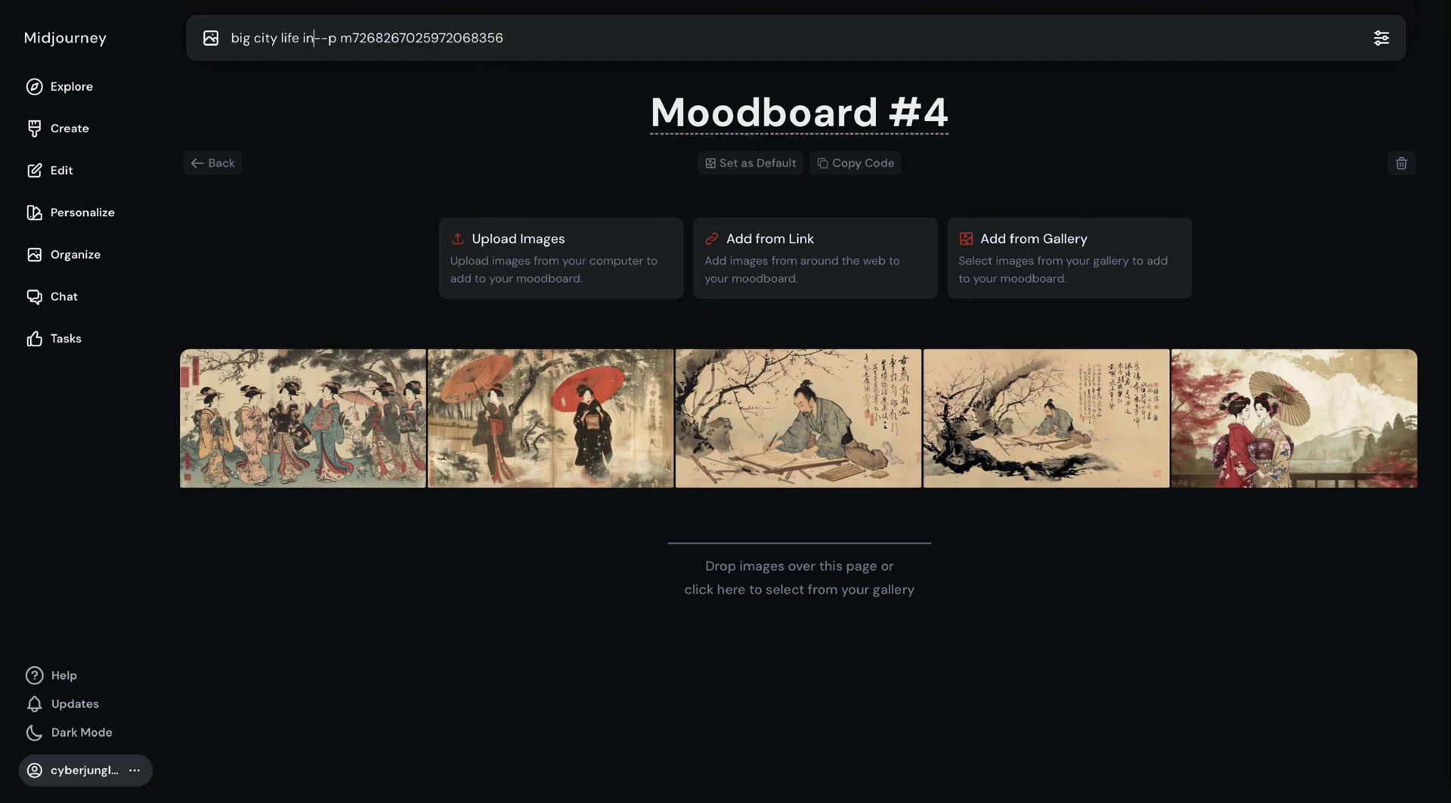
type("ern")
type(" times")
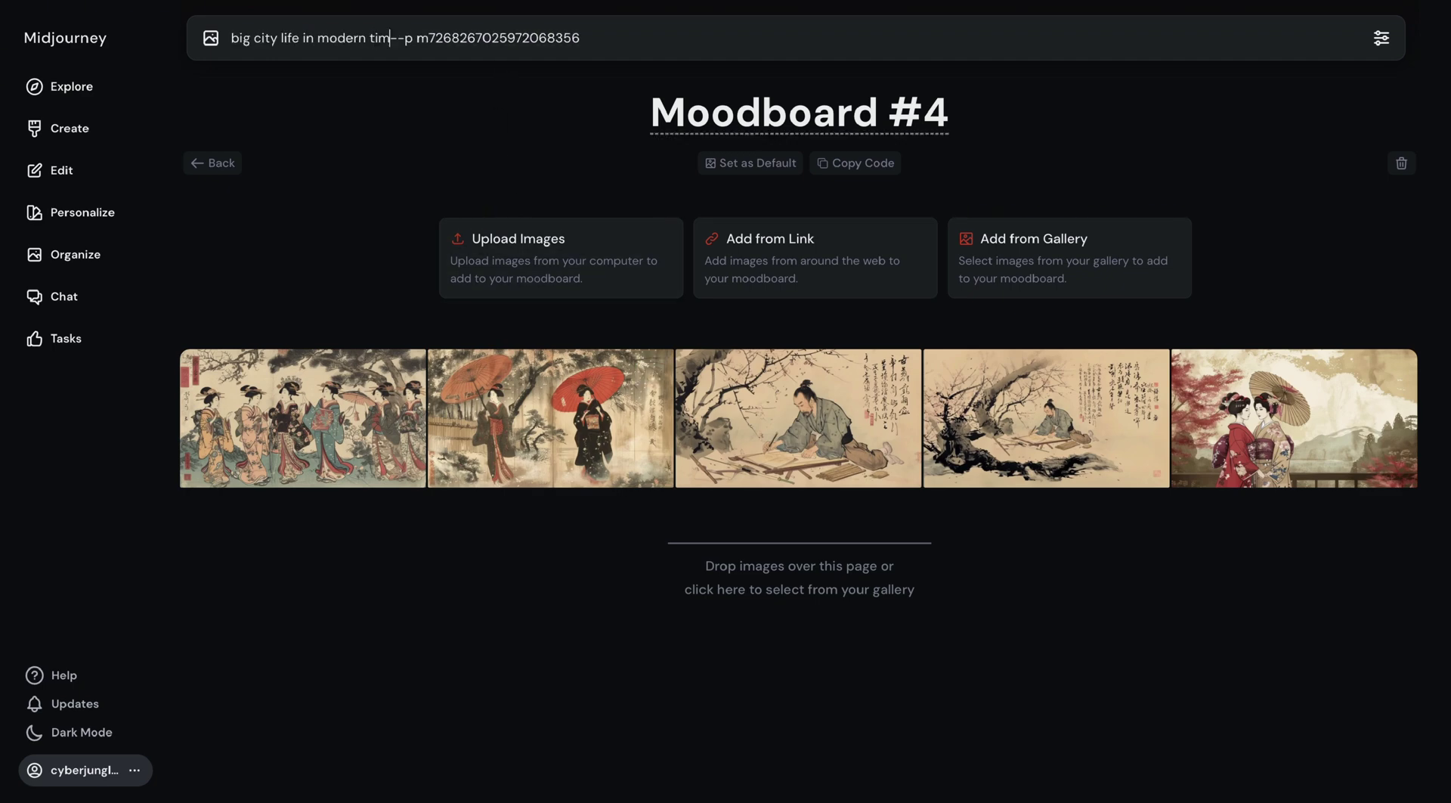
key("Return")
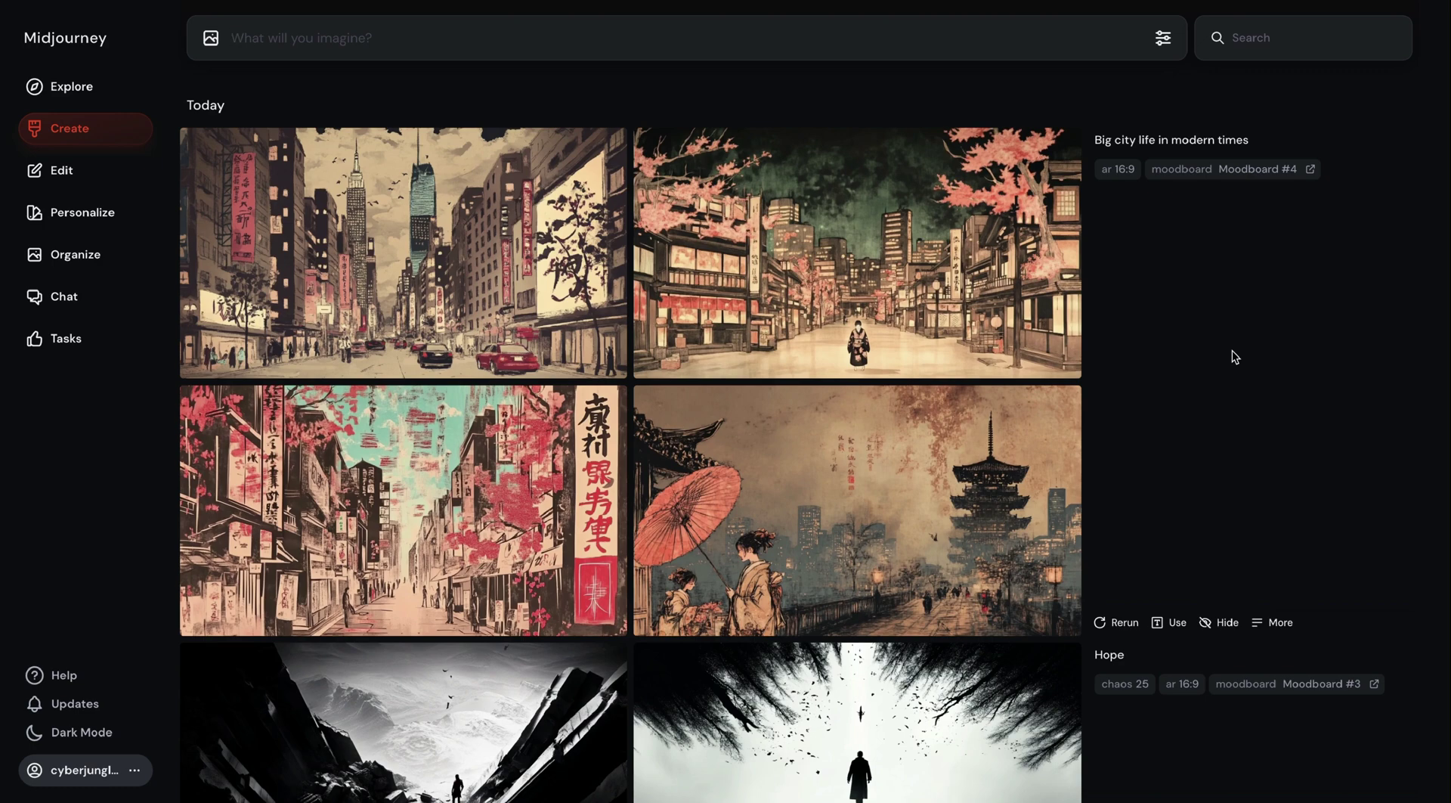
left_click(858, 511)
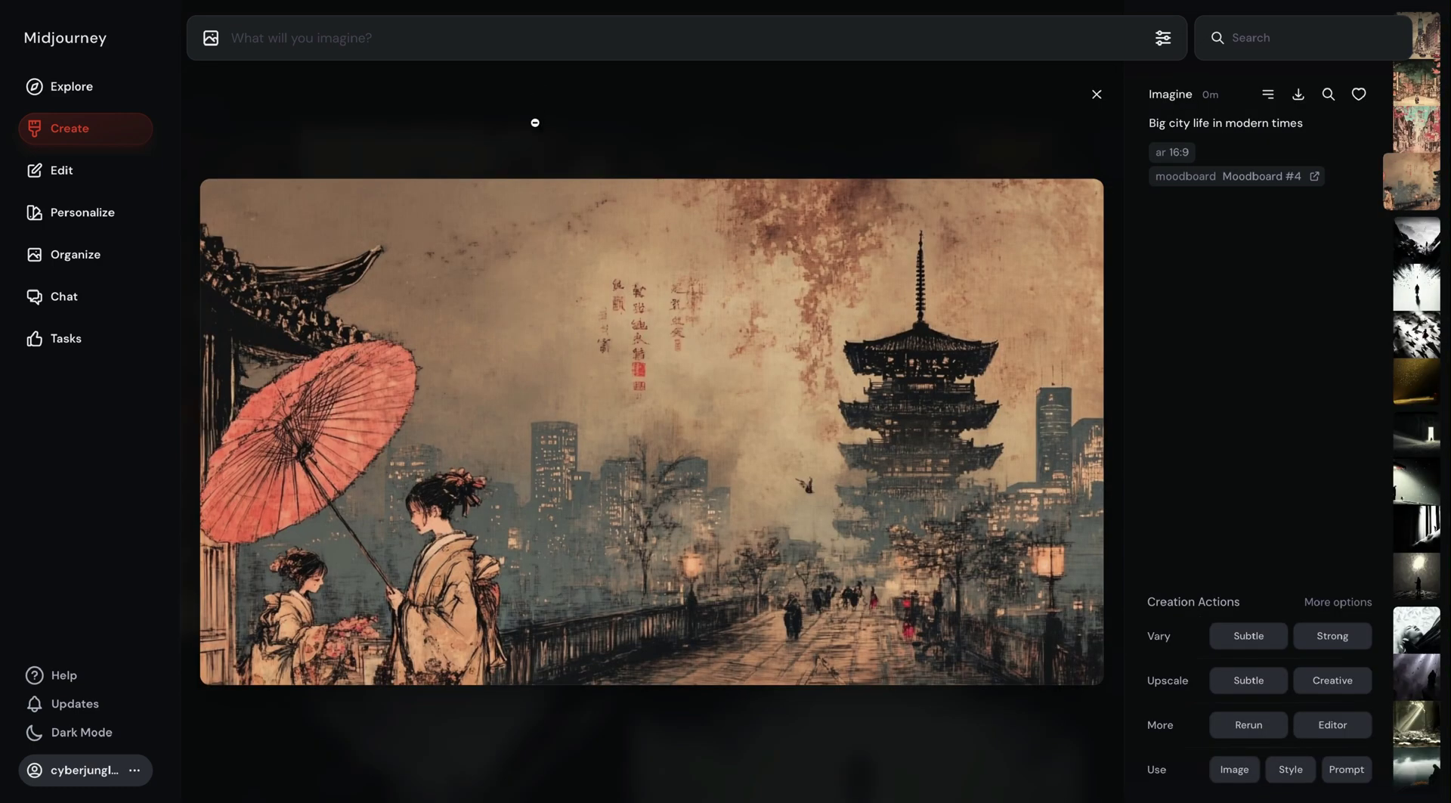